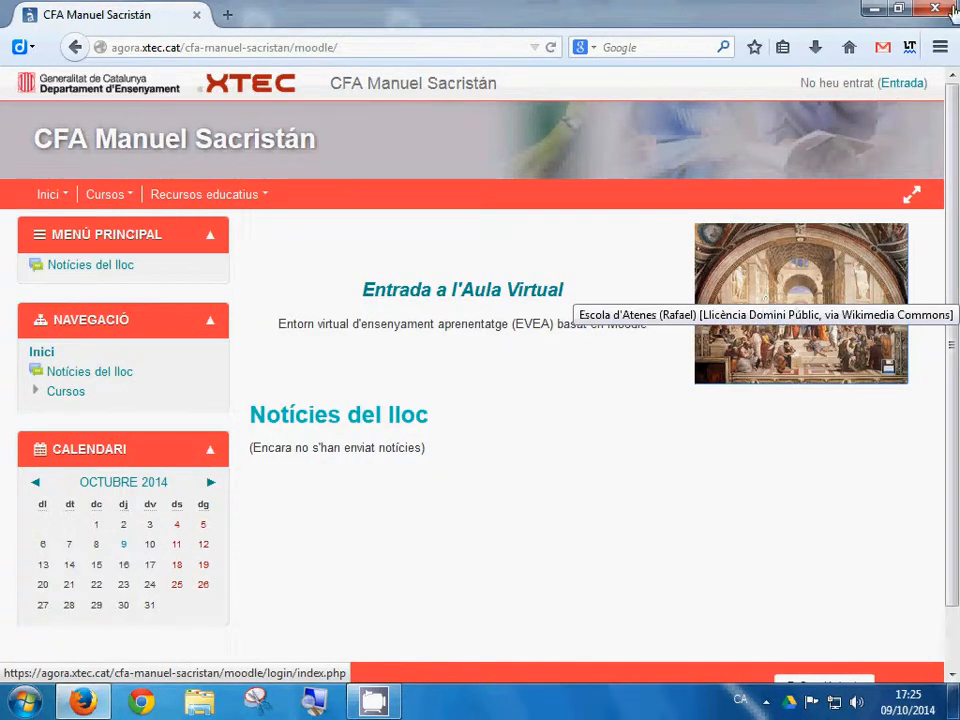
Step: Reopen the browser on the school's Moodle classroom page
left_click(918, 18)
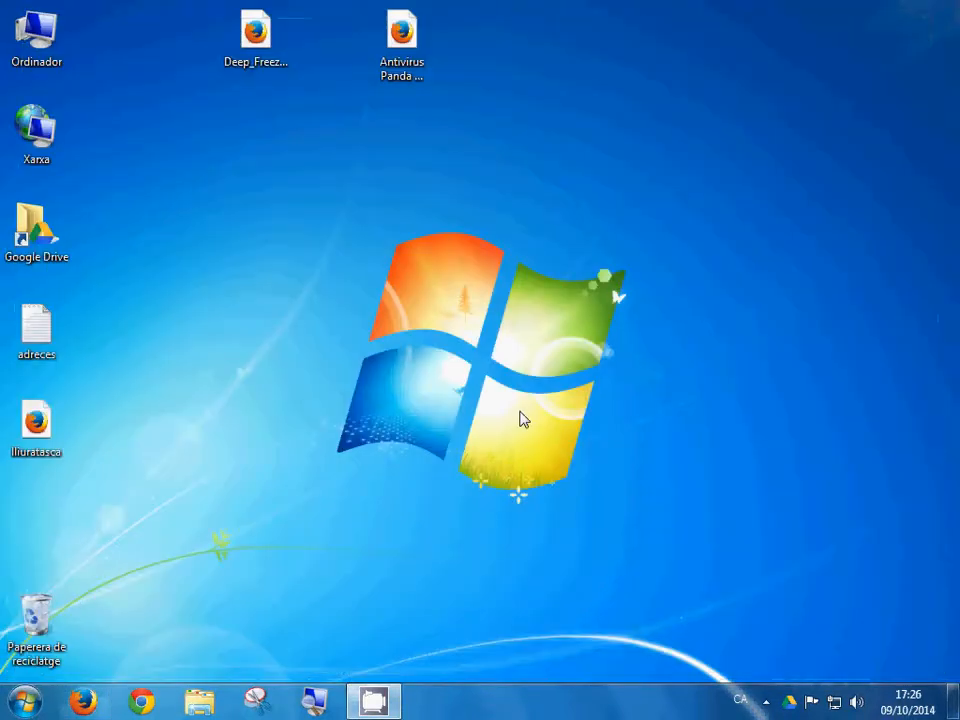
left_click(80, 702)
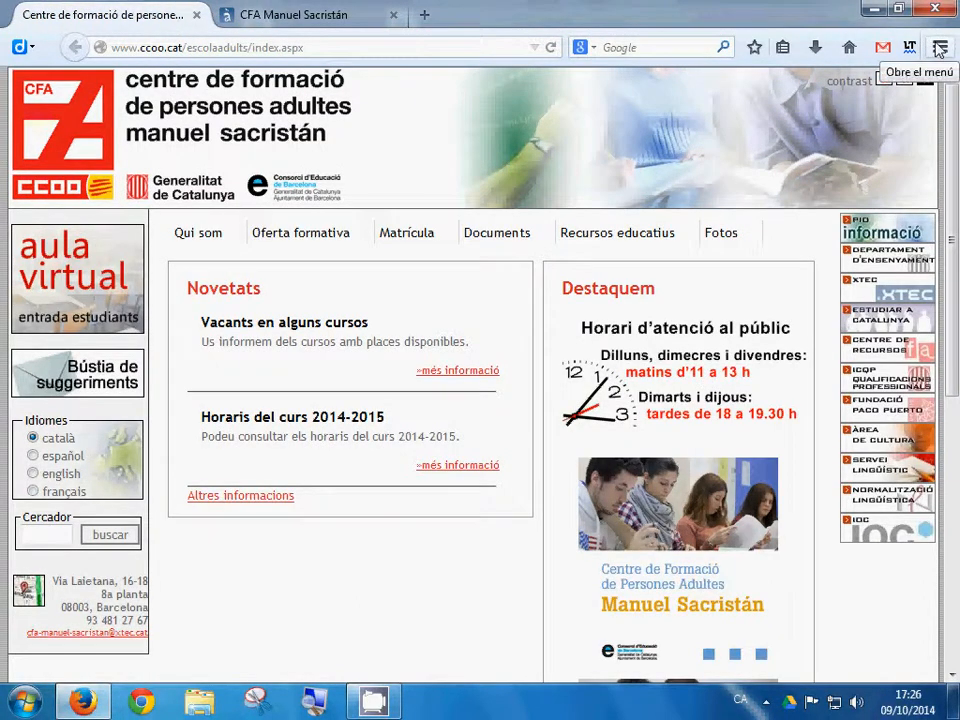
left_click(289, 14)
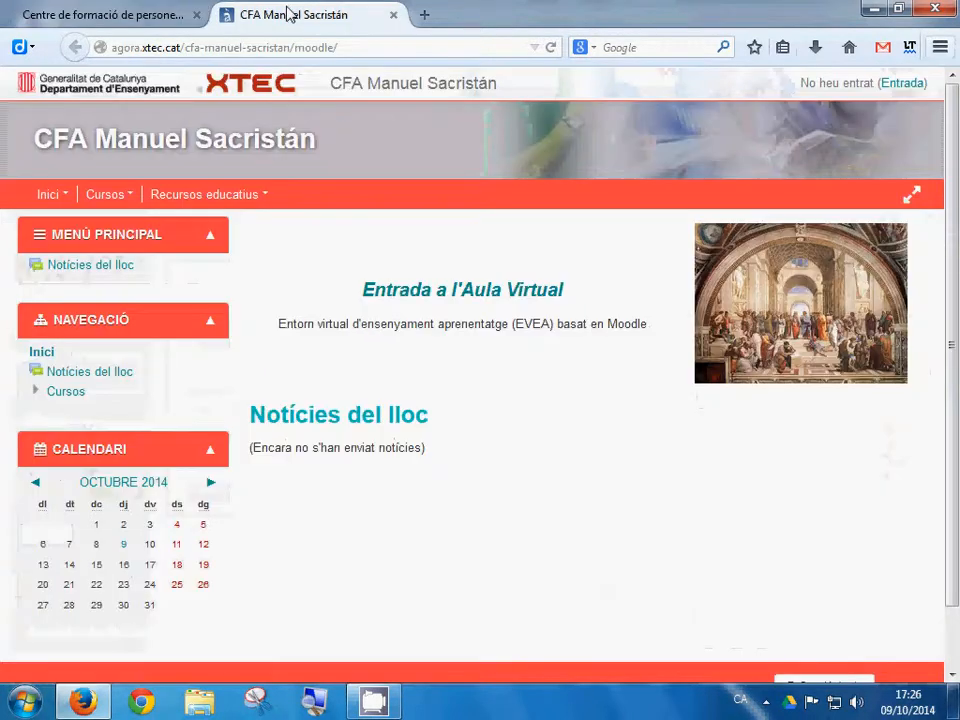
Step: Log in to Moodle with the student's username and the remembered password
left_click(910, 85)
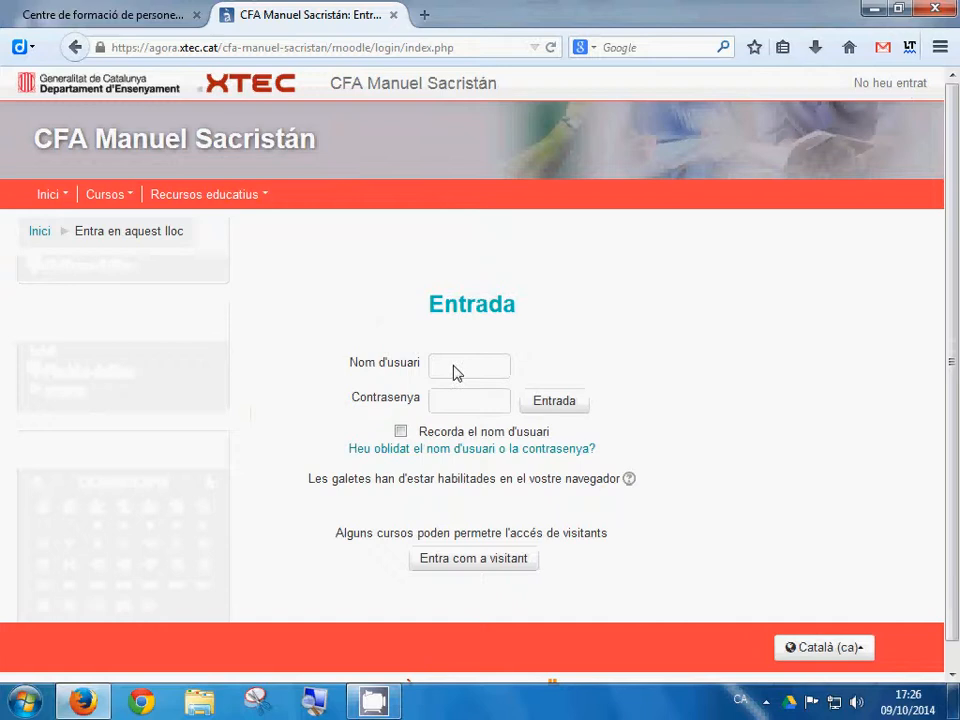
left_click(462, 364)
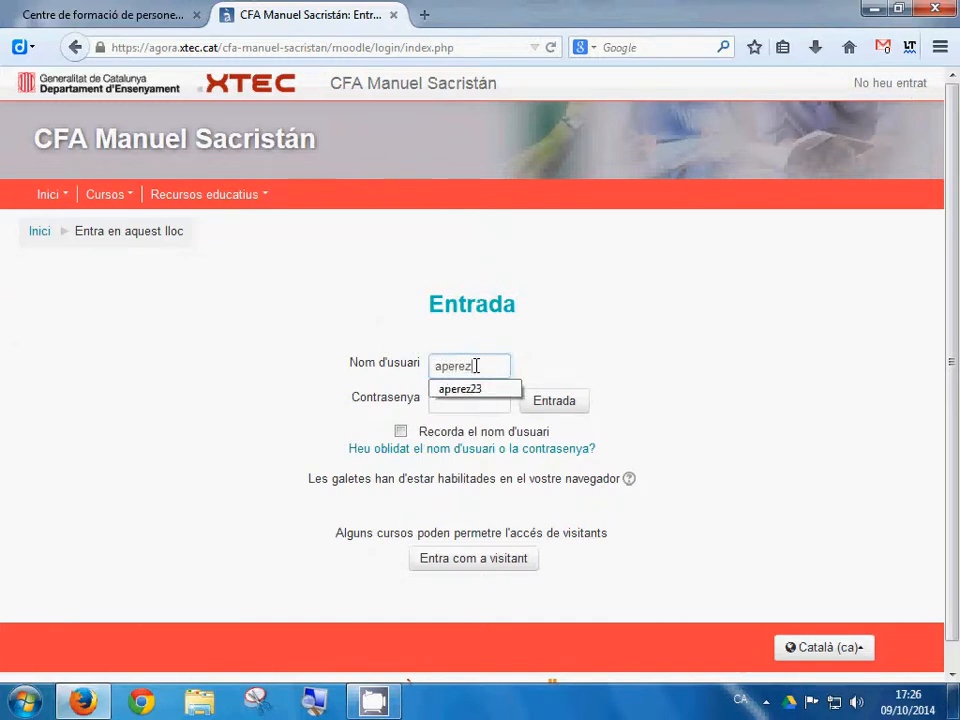
type("23")
key("Tab")
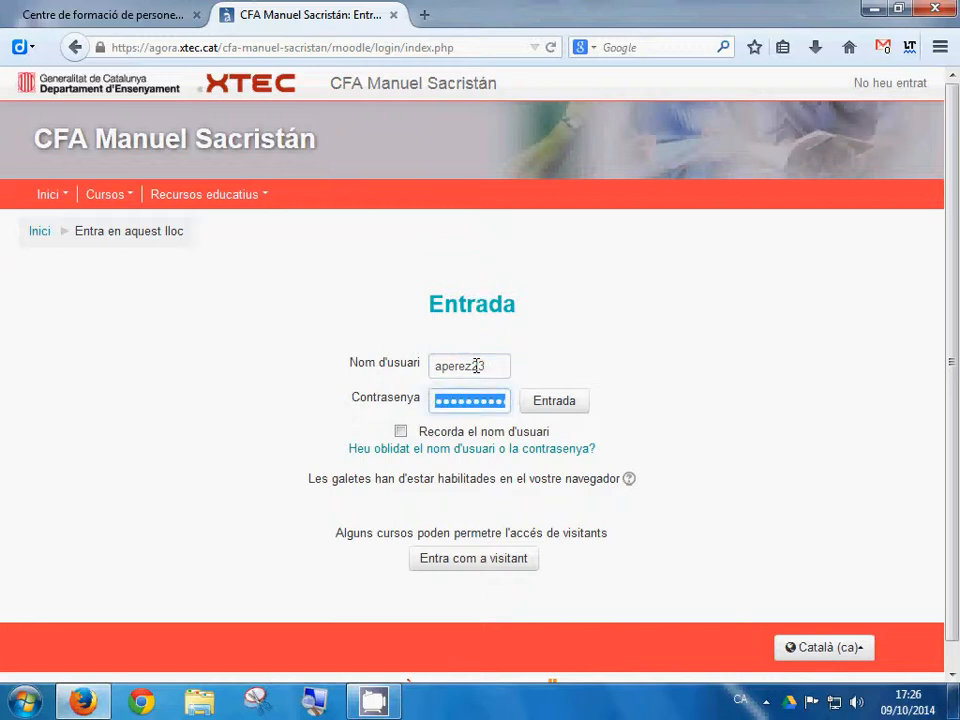
left_click(556, 405)
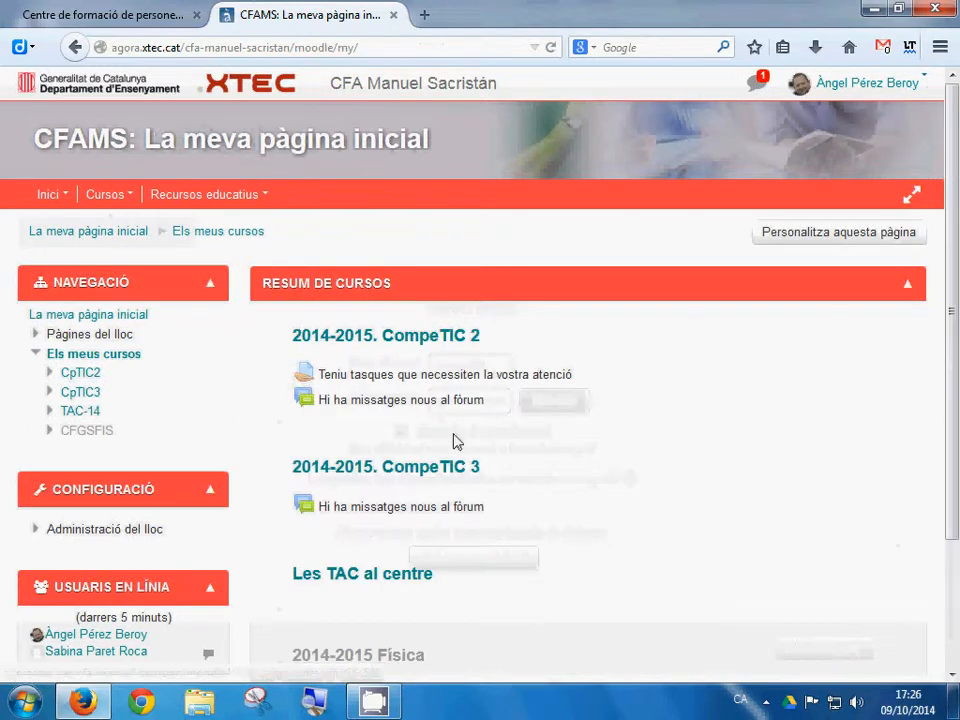
Step: Open CompeTIC 2, its written-text section, and the Tasca (C4) 01: Redacció assignment
left_click(374, 342)
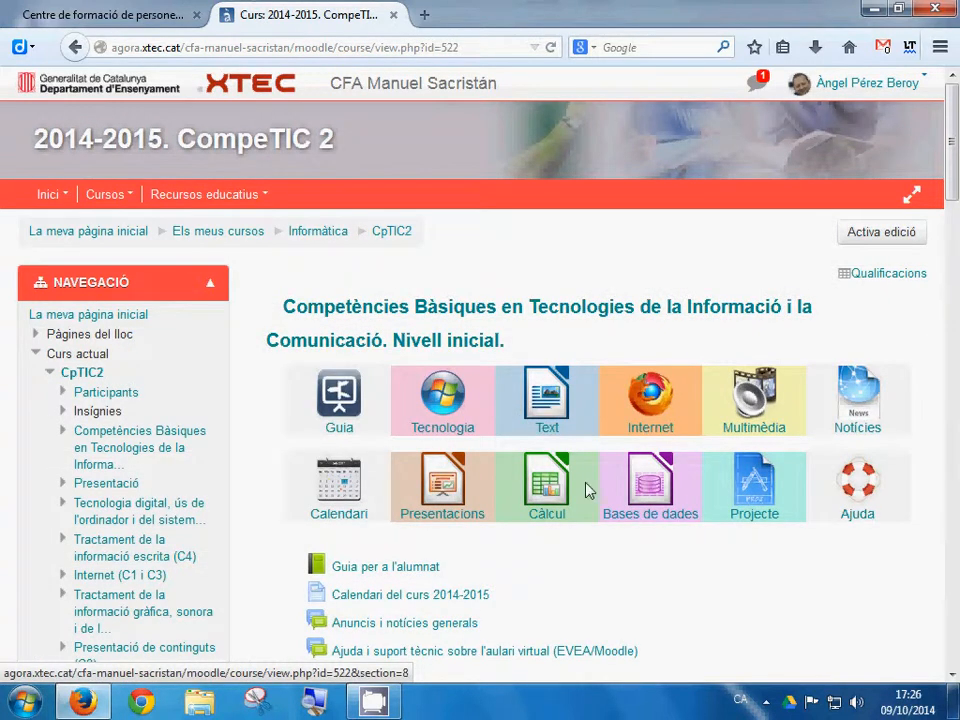
scroll(575, 491, "down", 2)
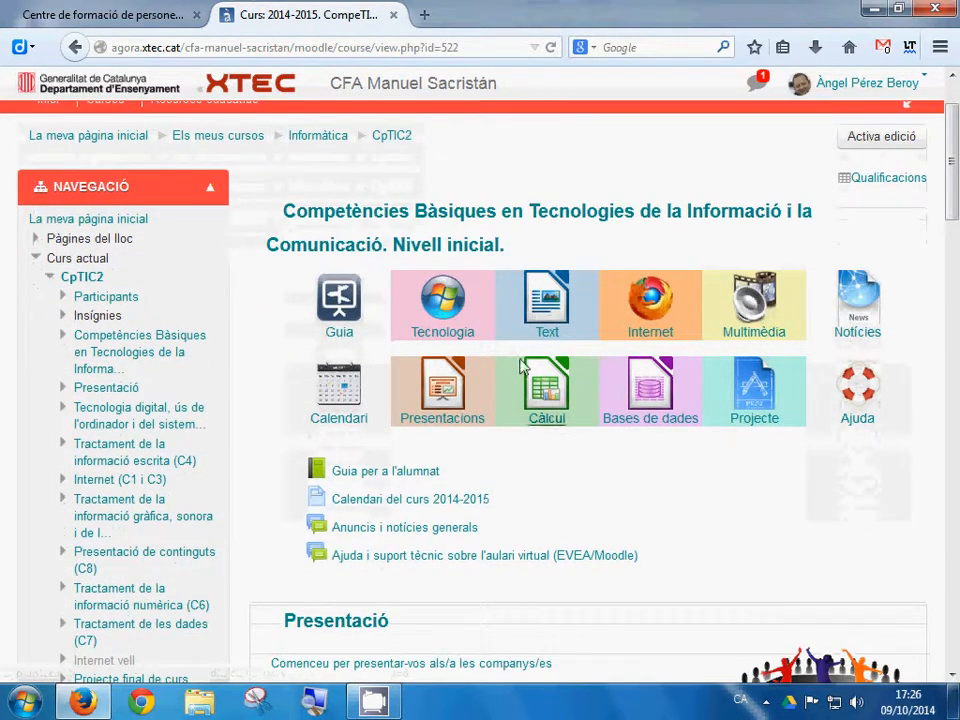
left_click(530, 327)
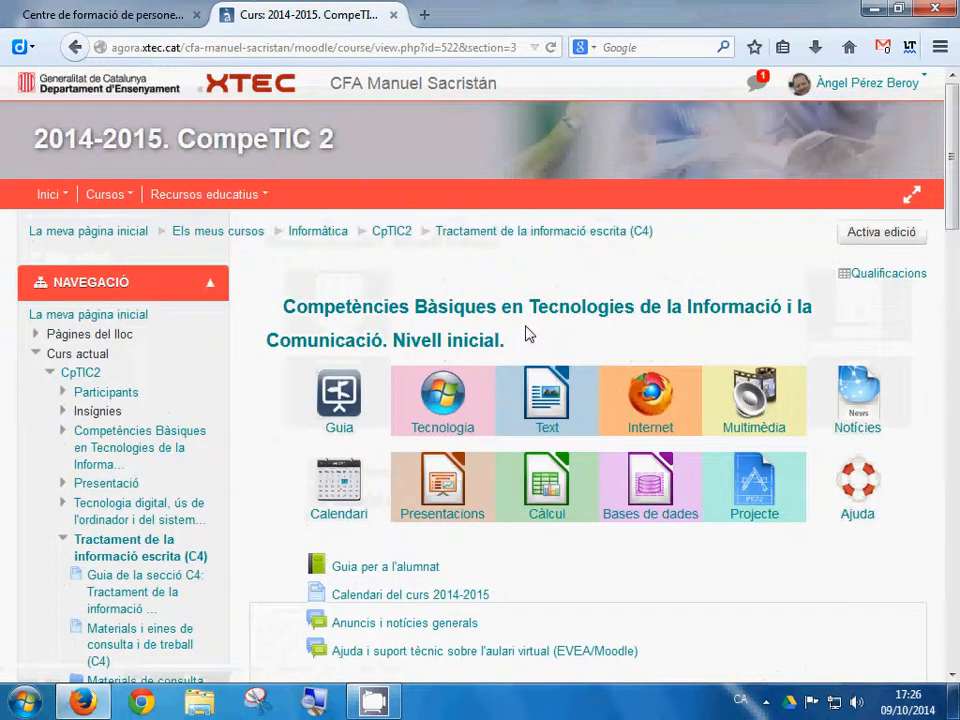
scroll(530, 333, "down", 10)
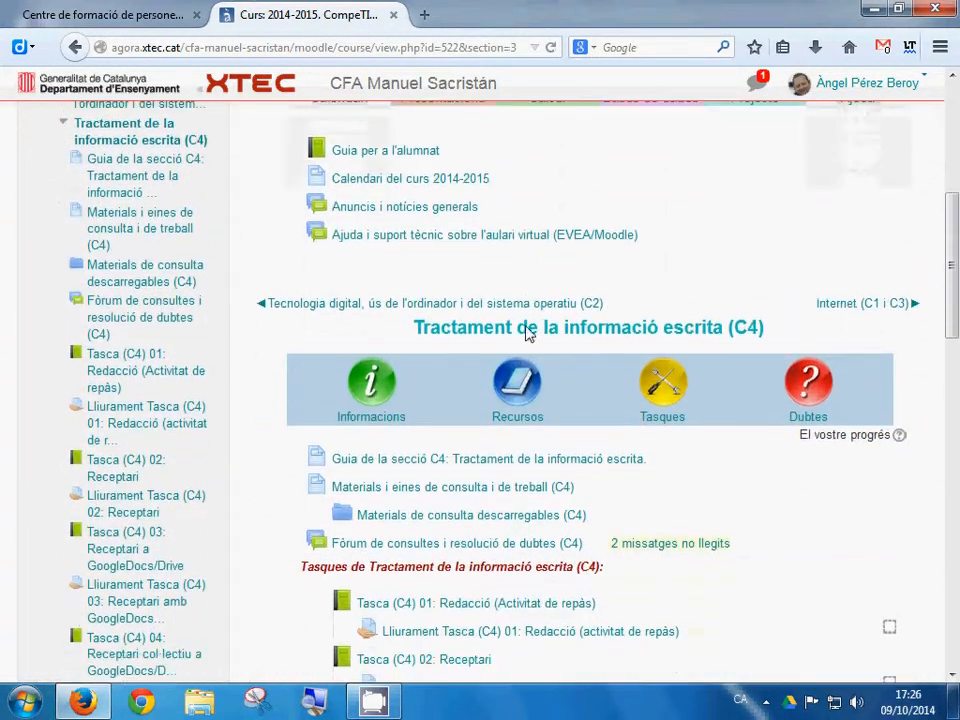
scroll(530, 333, "down", 2)
left_click(459, 257)
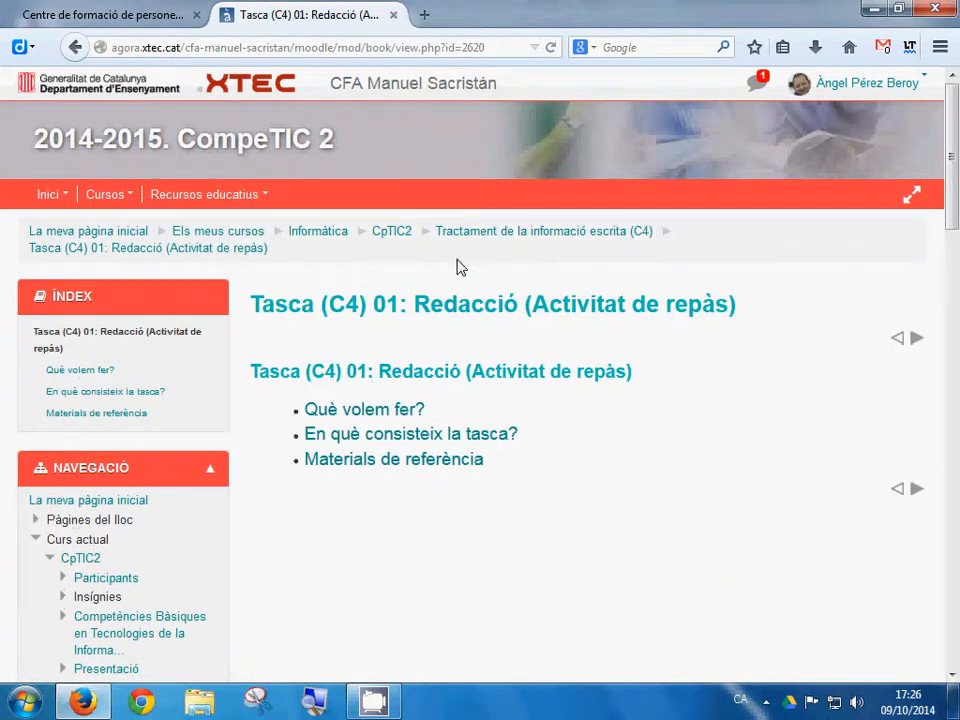
Step: Move from the 'Què volem fer?' chapter to 'En què consisteix la tasca?'
left_click(352, 410)
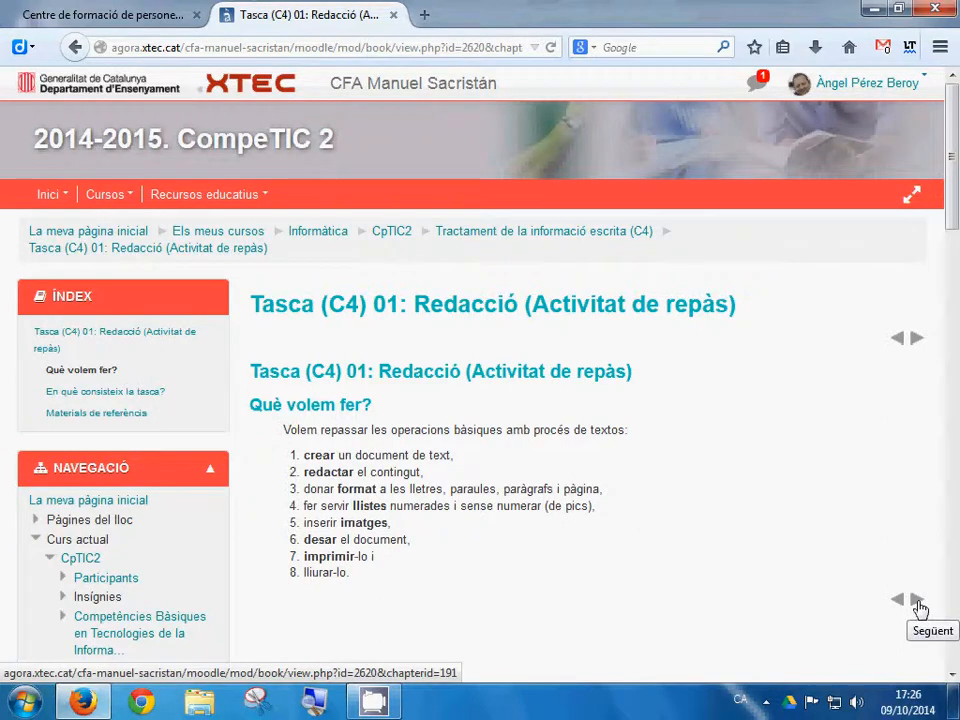
left_click(916, 600)
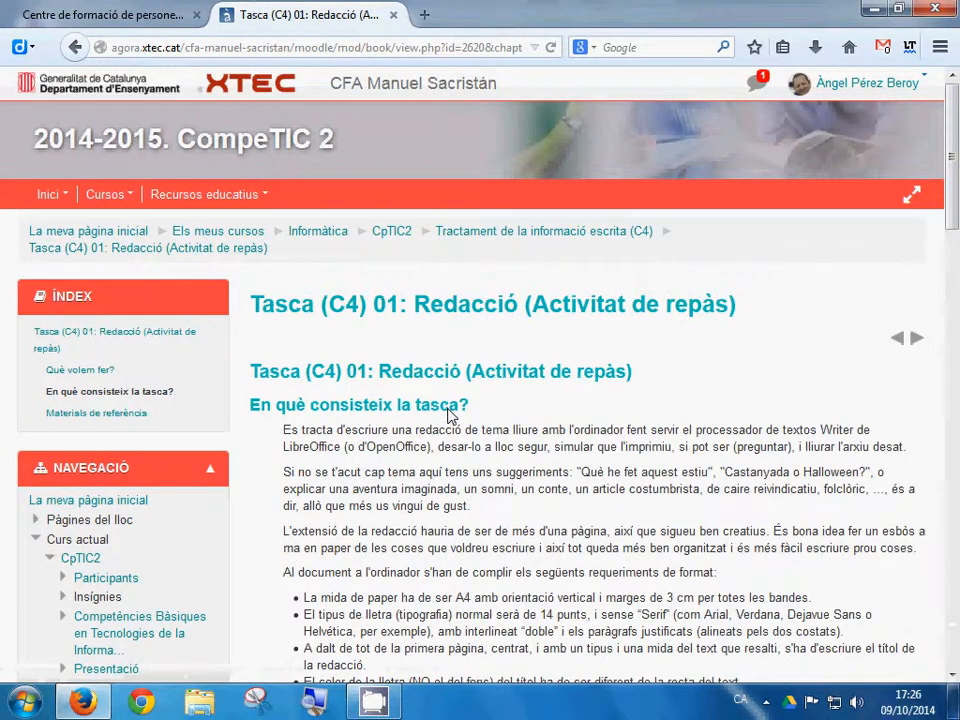
scroll(335, 402, "down", 5)
scroll(400, 420, "up", 2)
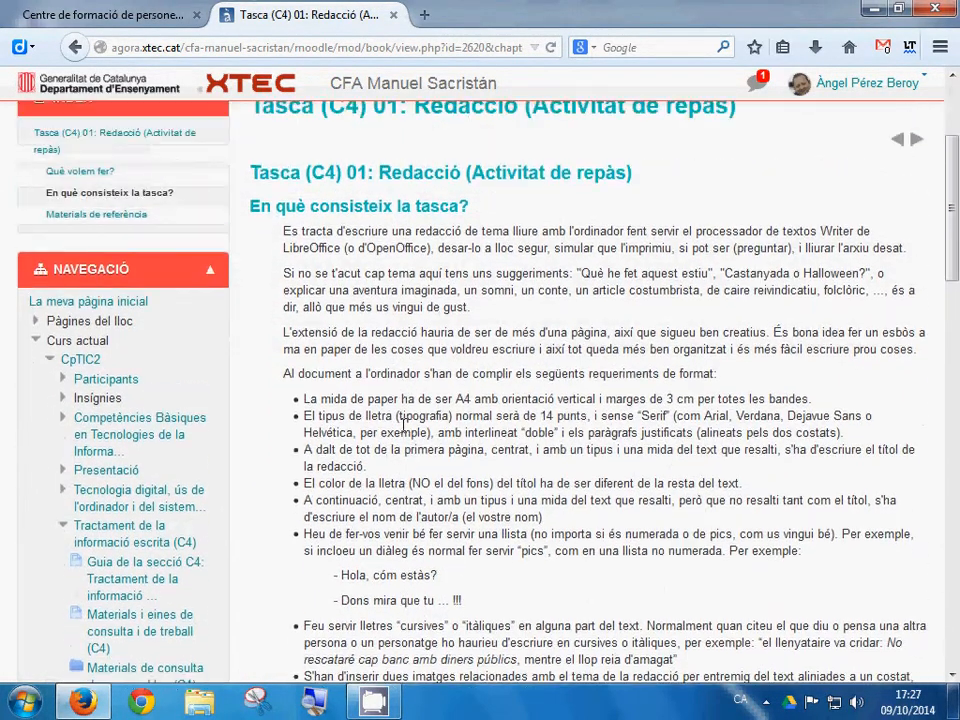
Step: Launch LibreOffice Writer from All Programs > LibreOffice 4.3, tiled right of Firefox
key("super")
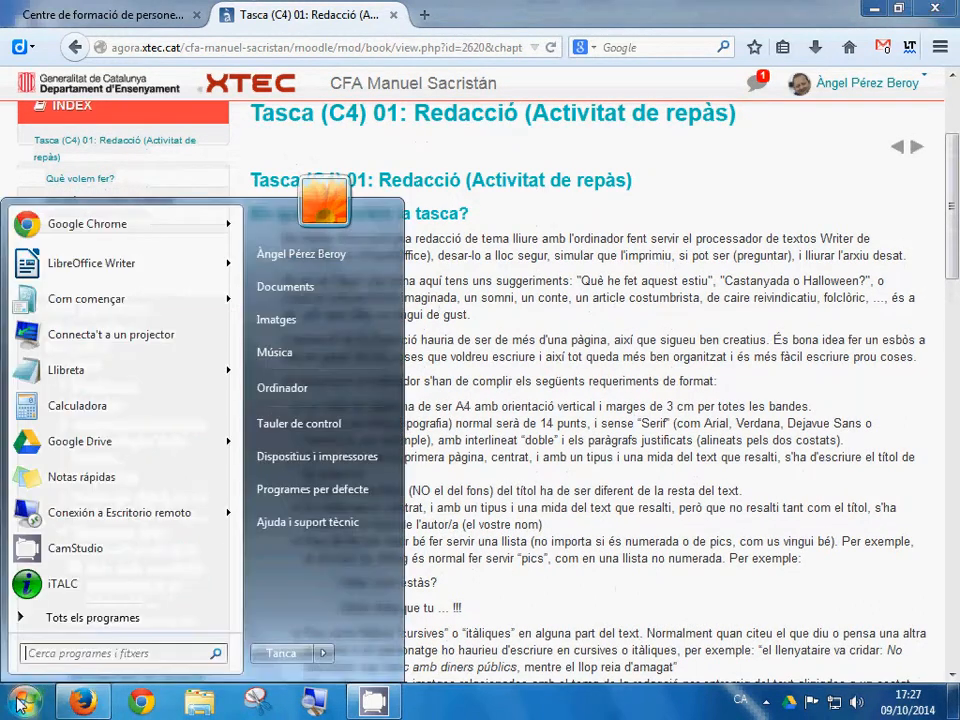
left_click(37, 620)
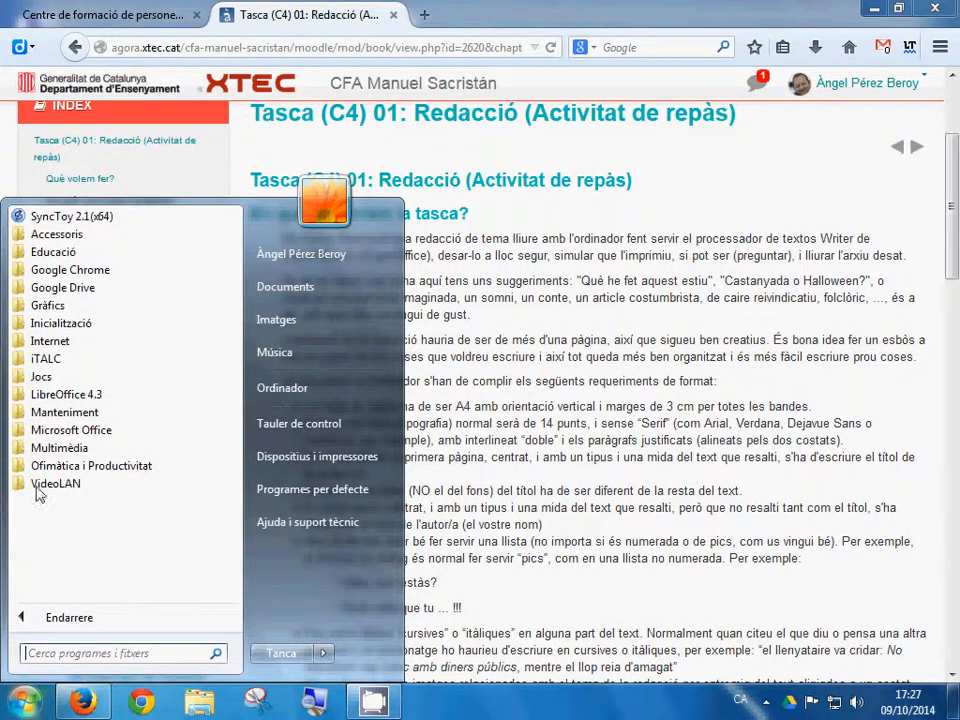
left_click(49, 397)
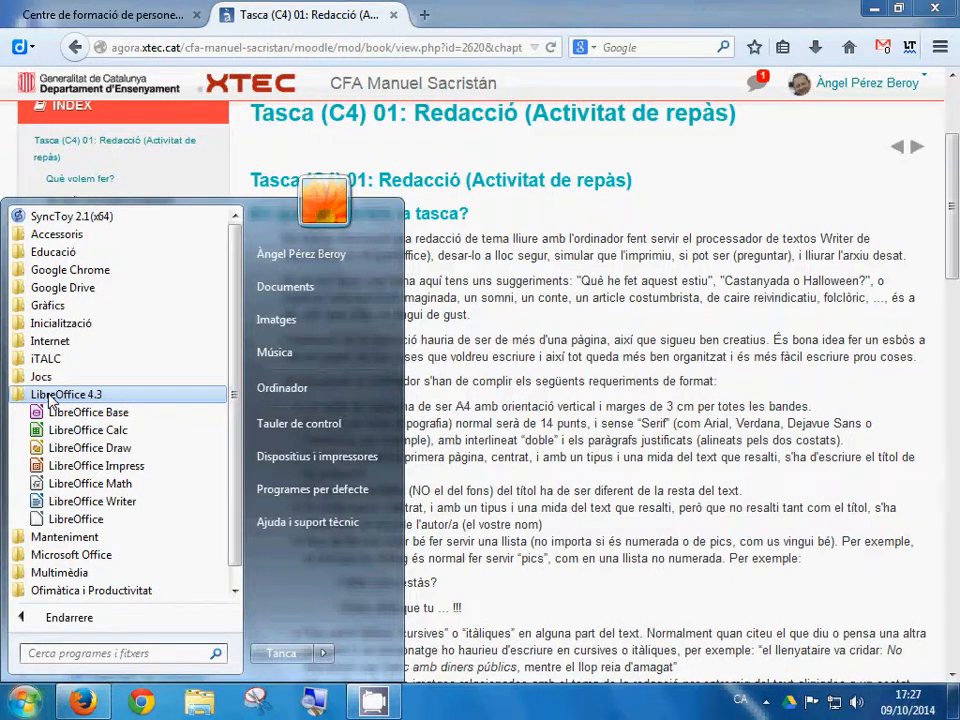
left_click(80, 502)
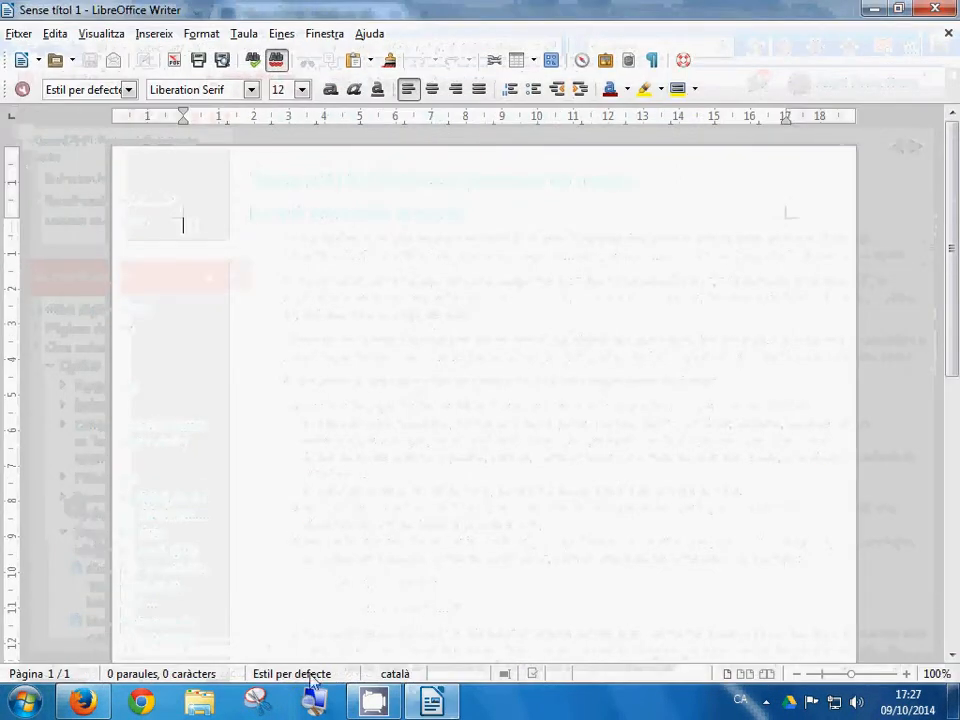
left_click_drag(448, 11, 958, 60)
left_click_drag(468, 17, 2, 60)
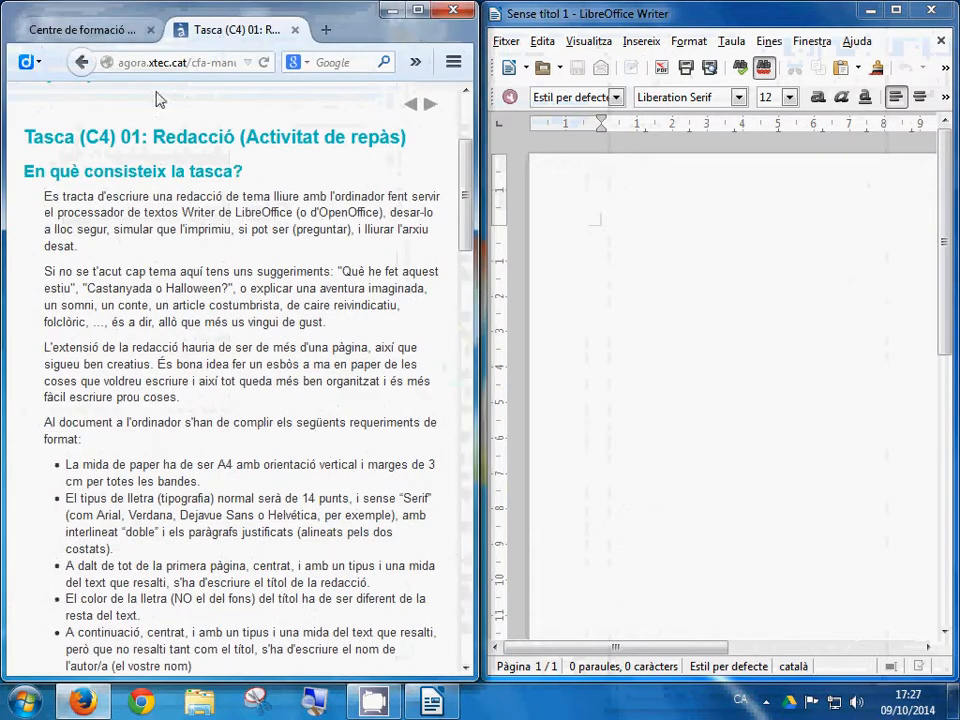
Step: Set Writer's zoom to Visualització òptima so the whole page width and ruler show
left_click_drag(718, 650, 760, 646)
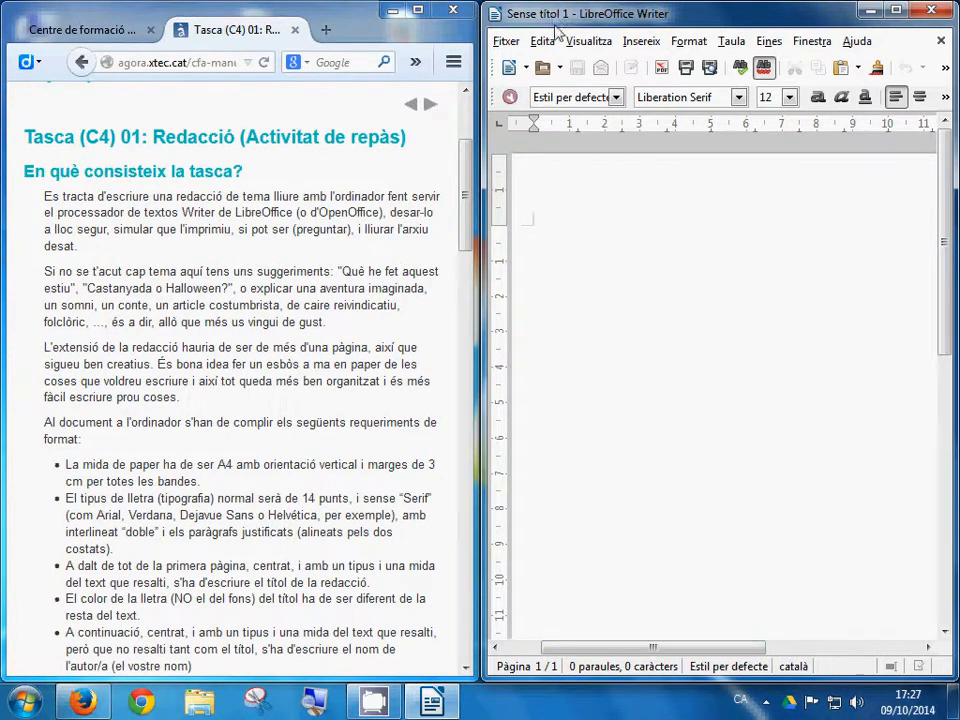
left_click(588, 41)
mouse_move(722, 433)
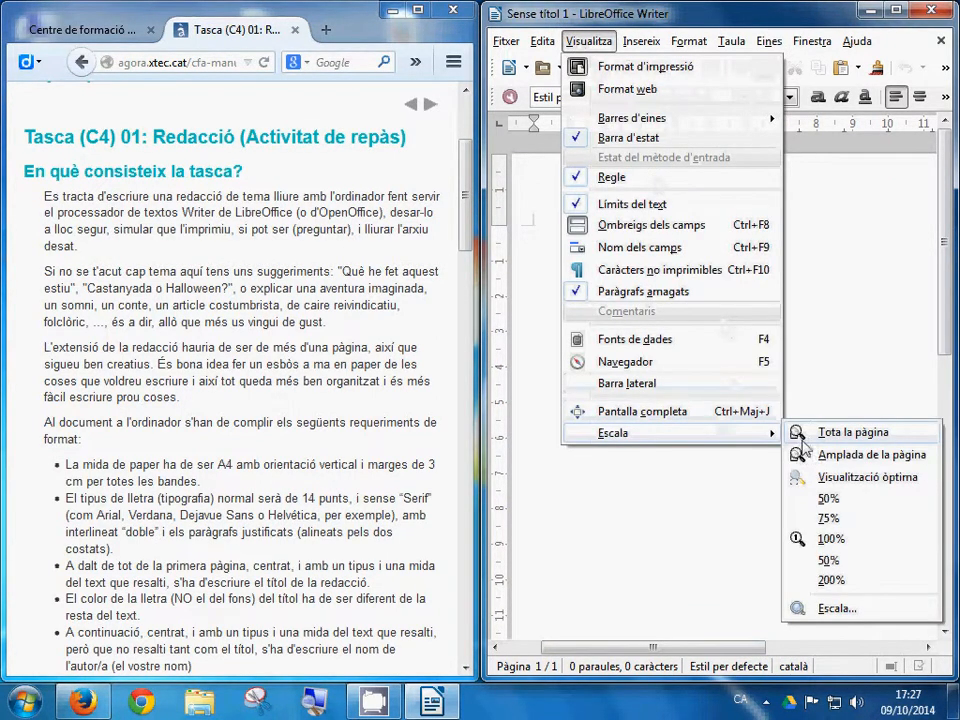
left_click(834, 479)
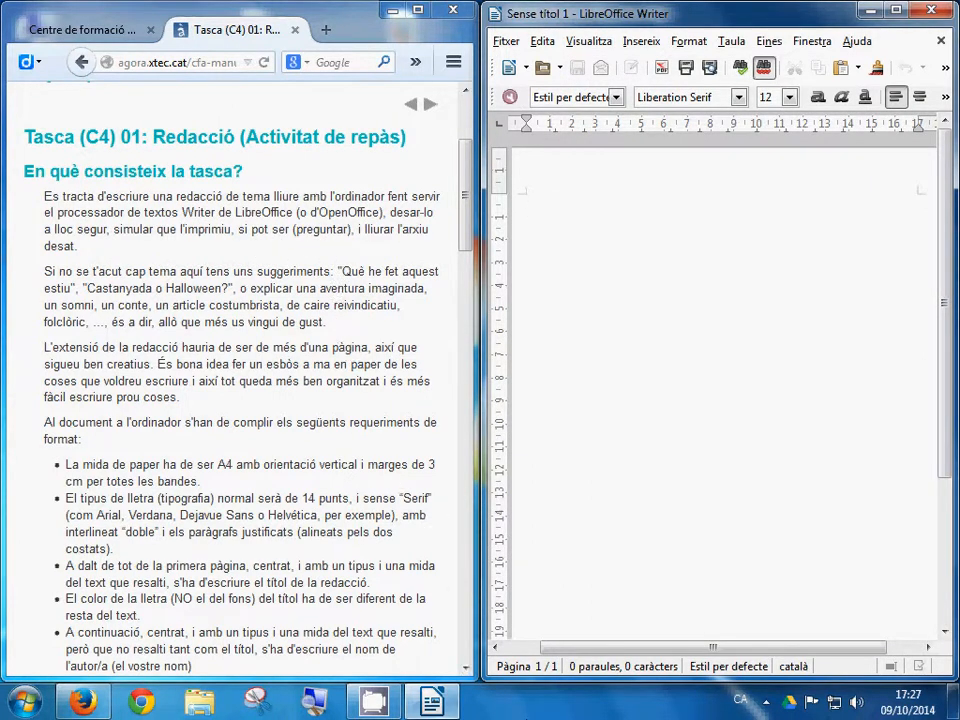
left_click(766, 703)
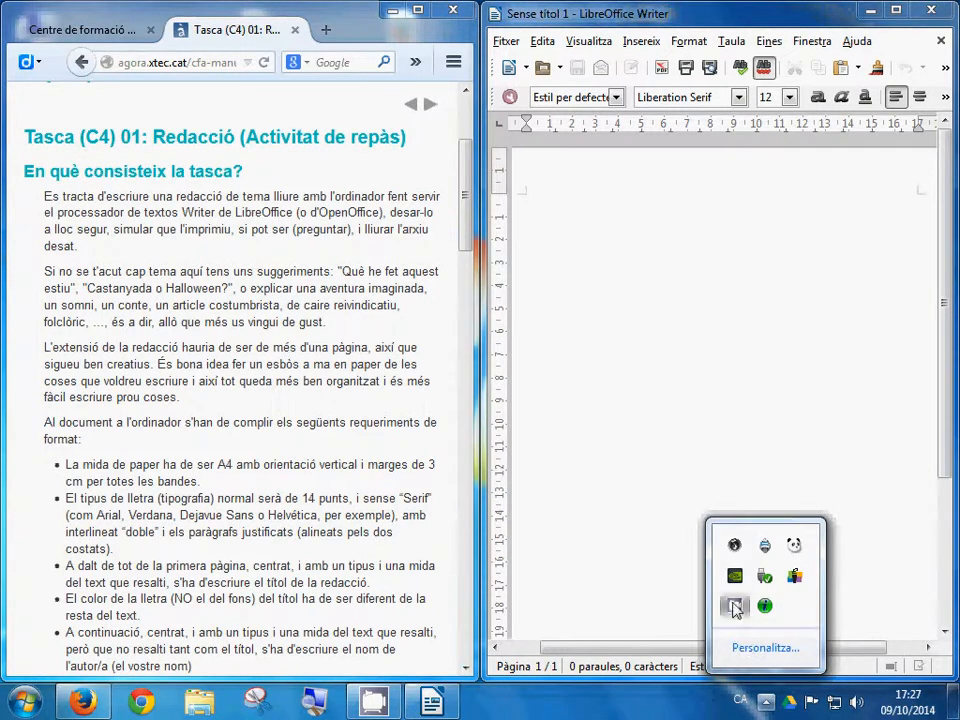
right_click(735, 608)
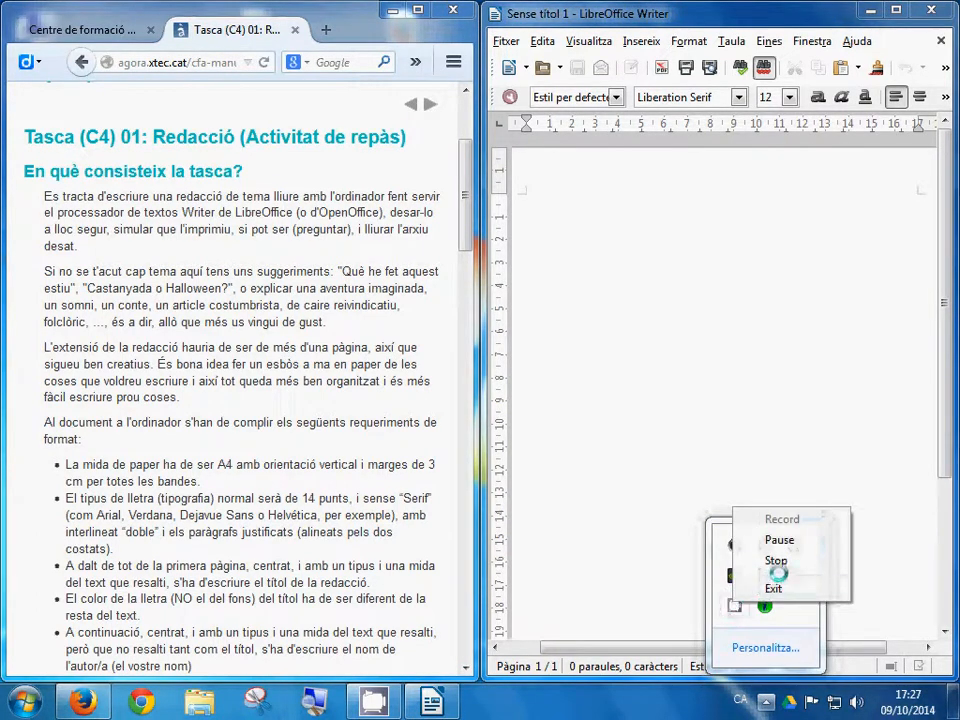
left_click(775, 541)
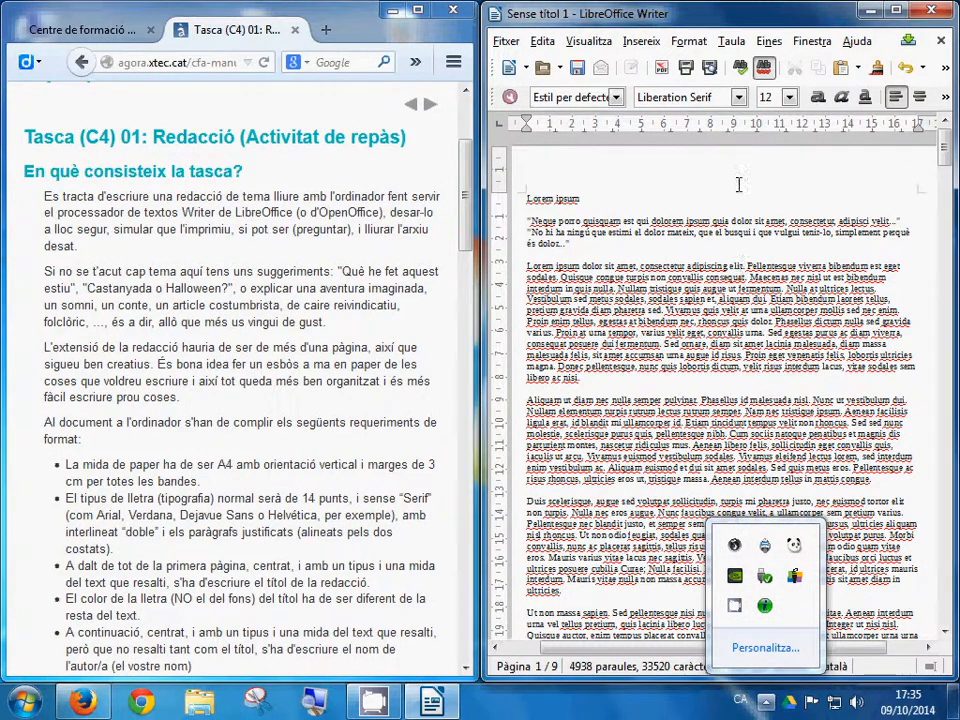
Step: Select 'una redacció' and the Lorem ipsum sample text in the instructions, then clear the highlight
left_click(94, 16)
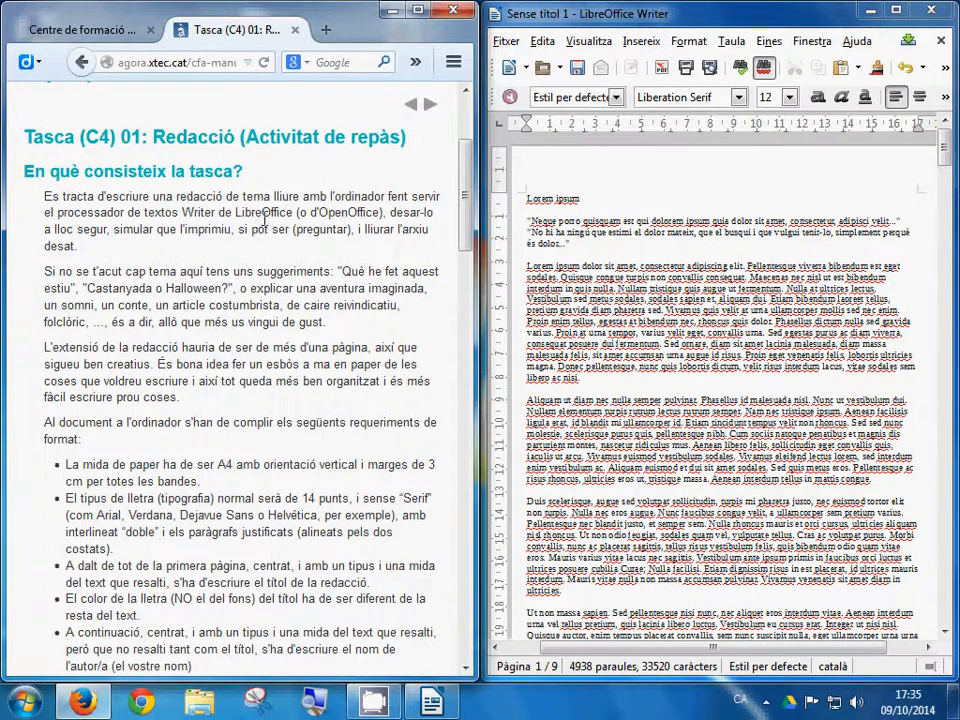
left_click_drag(153, 196, 218, 195)
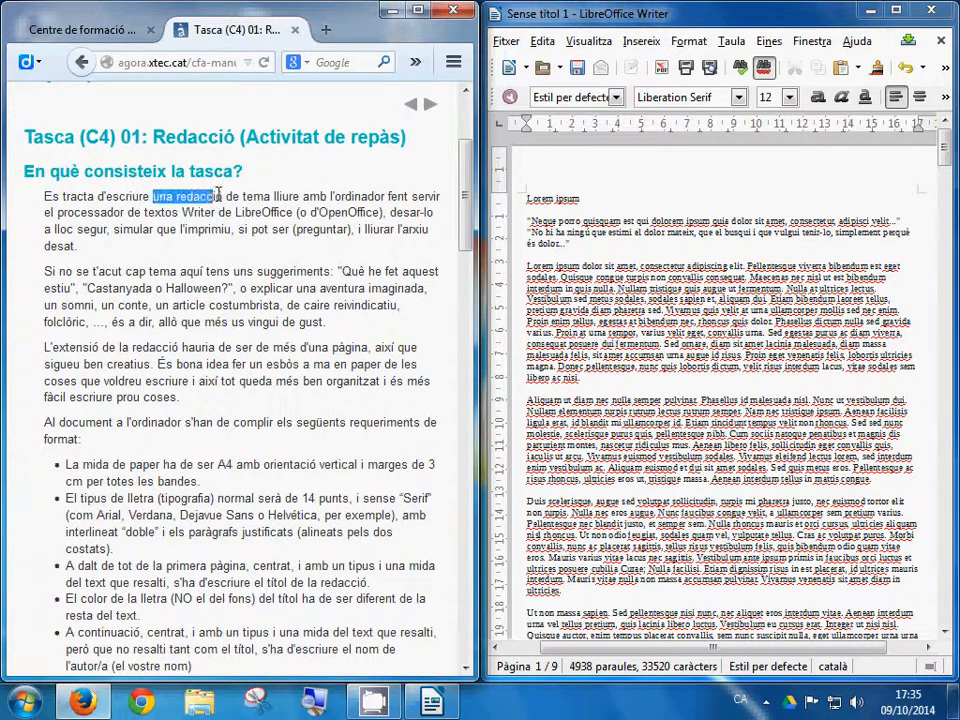
left_click_drag(532, 200, 697, 310)
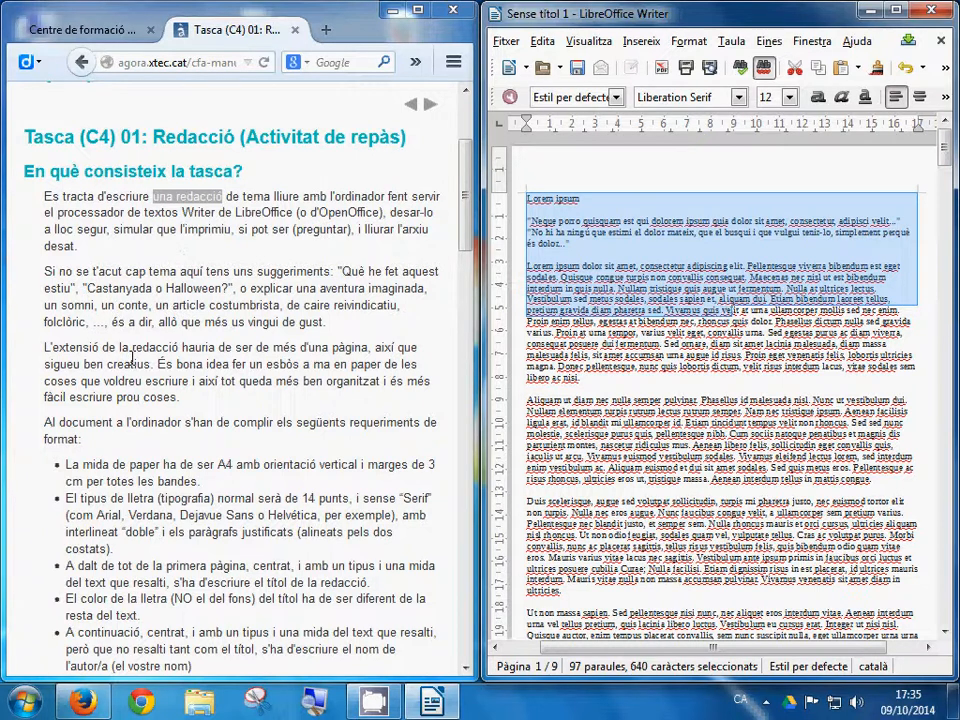
scroll(108, 396, "down", 1)
scroll(108, 396, "up", 1)
left_click(108, 396)
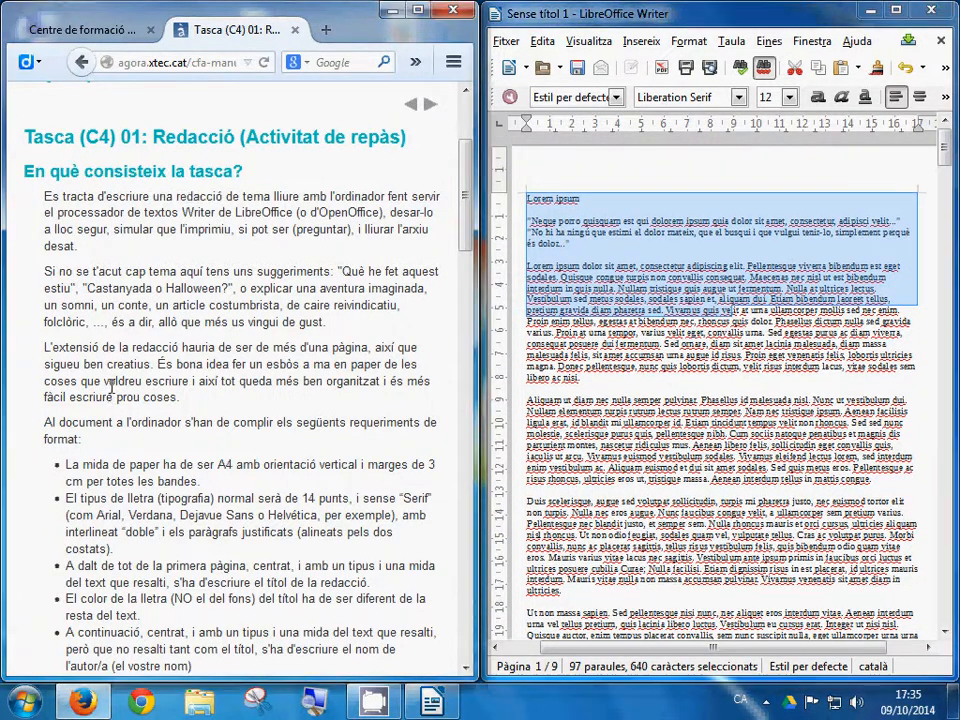
Step: Highlight the format-requirements introduction and the A4 paper, 3 cm margins sentence
scroll(108, 396, "down", 3)
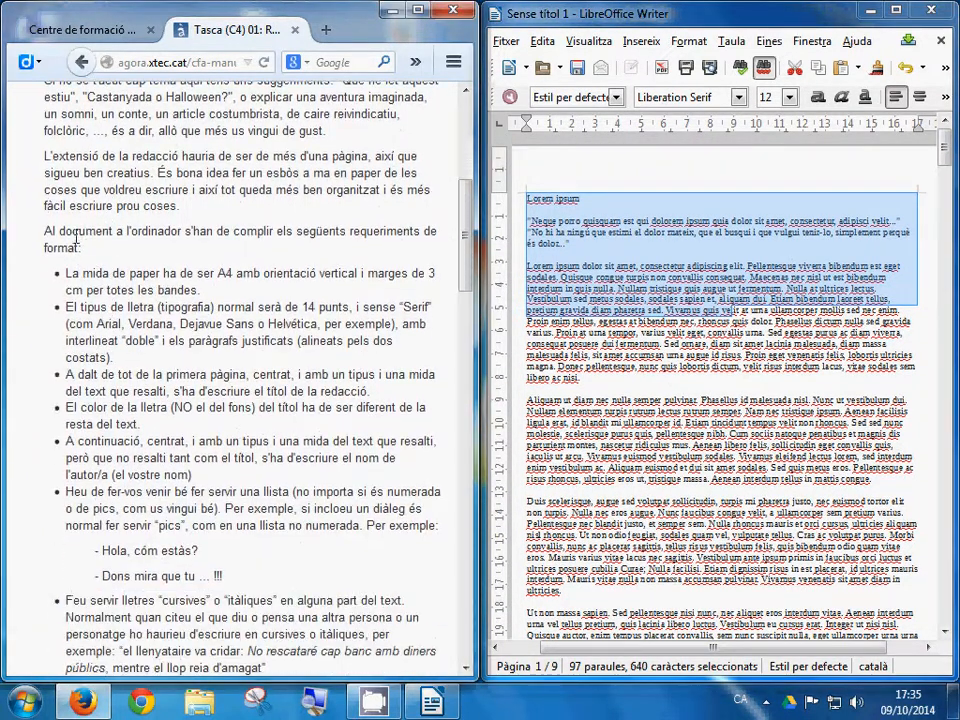
left_click_drag(44, 231, 82, 250)
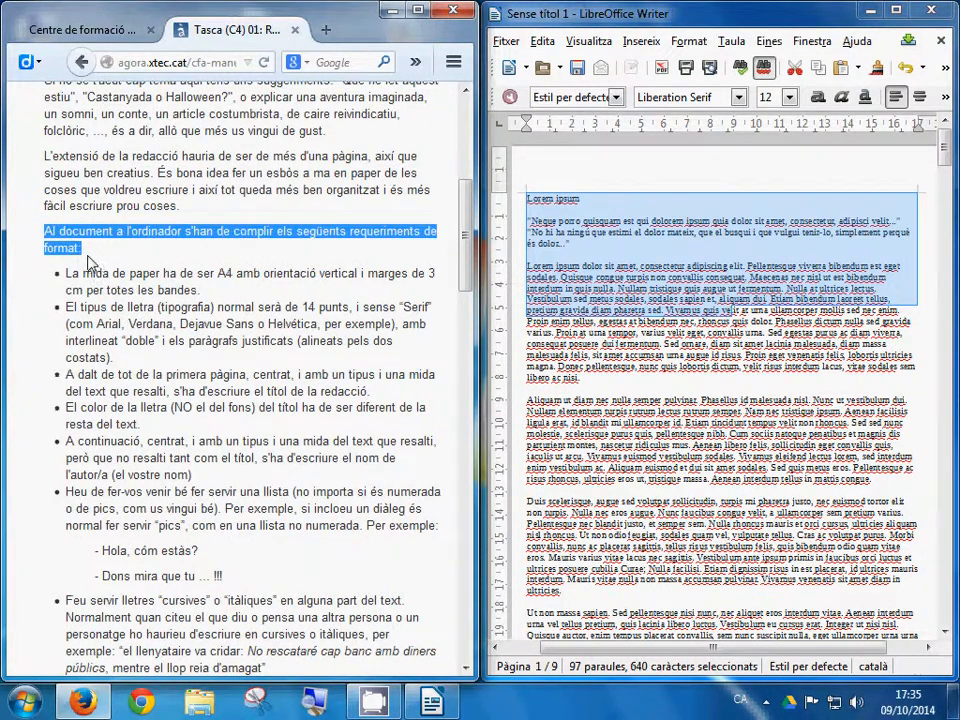
scroll(128, 266, "down", 3)
scroll(172, 353, "up", 2)
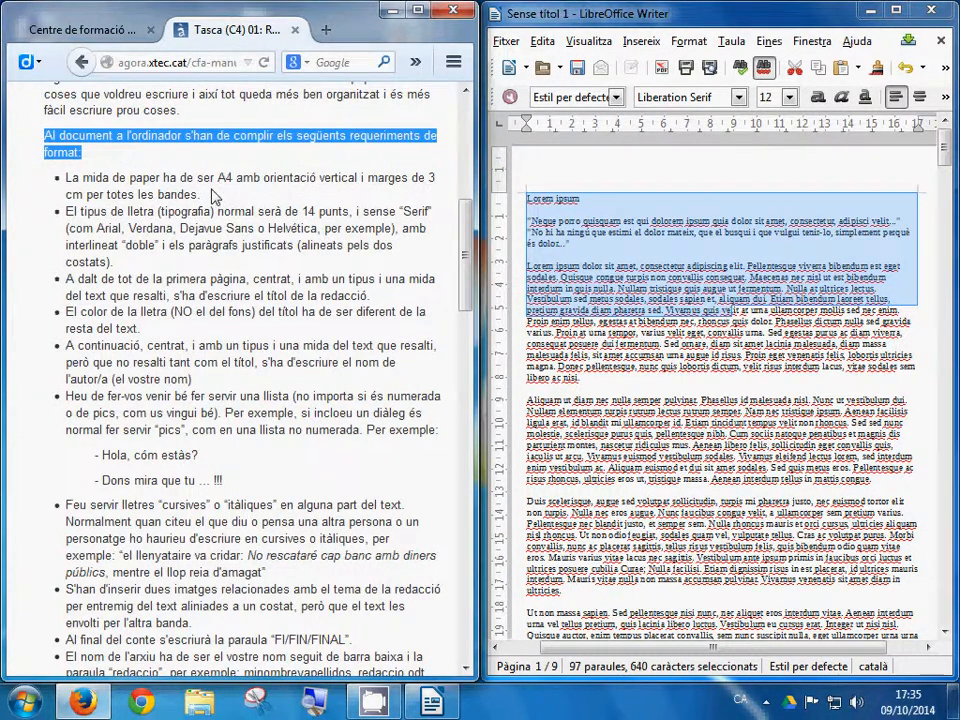
left_click_drag(216, 178, 305, 199)
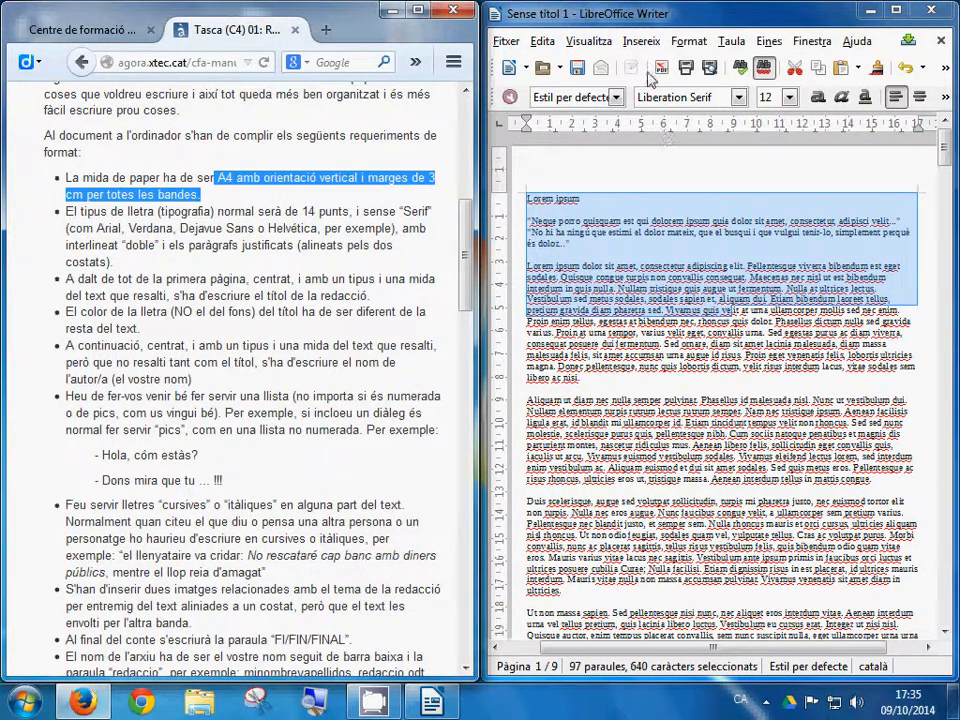
Step: Open the Format > Pàgina settings and keep A4 as the paper size
left_click(700, 43)
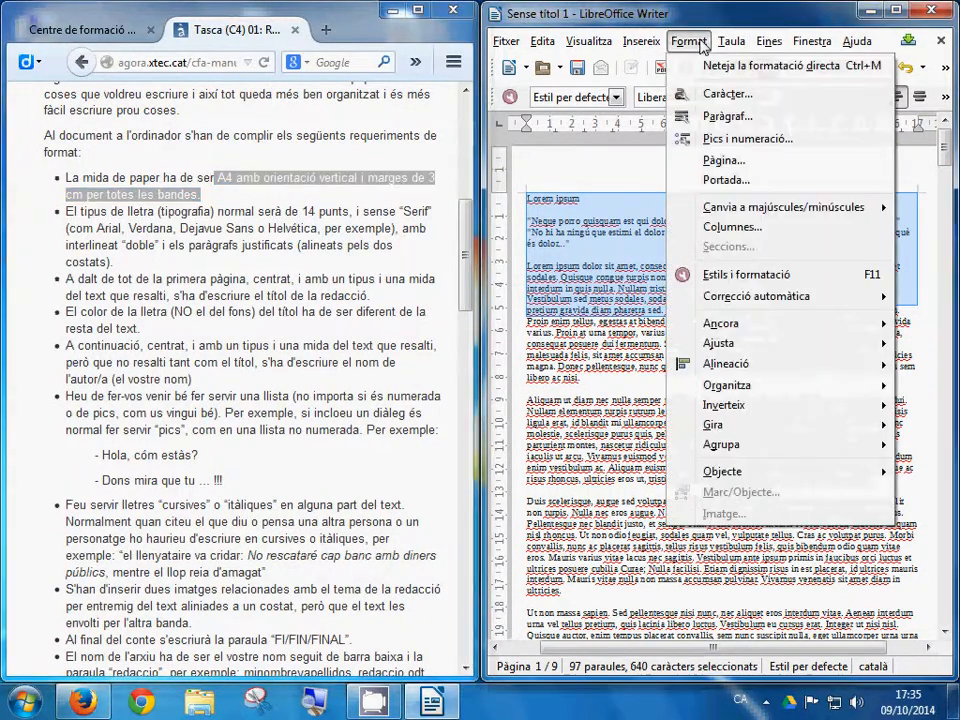
left_click(712, 161)
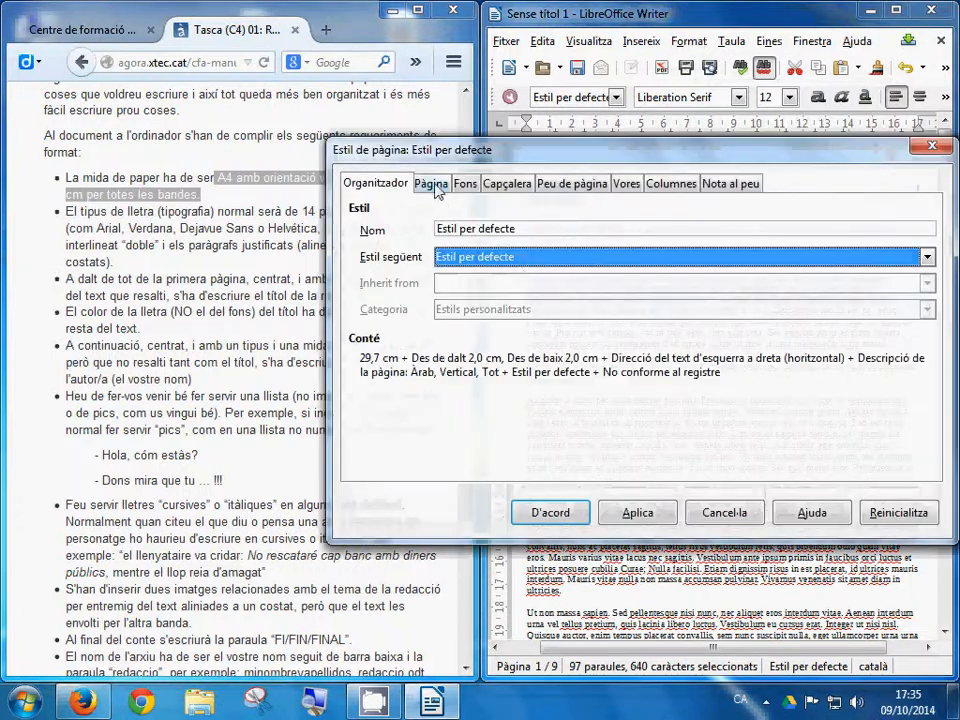
left_click(437, 187)
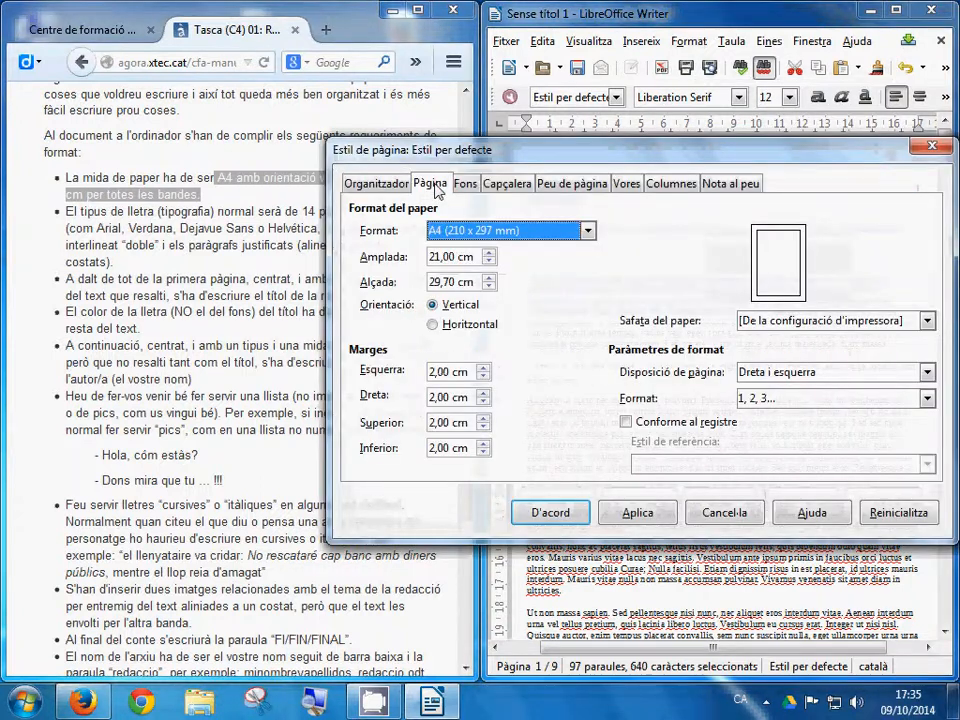
left_click(481, 238)
left_click(474, 245)
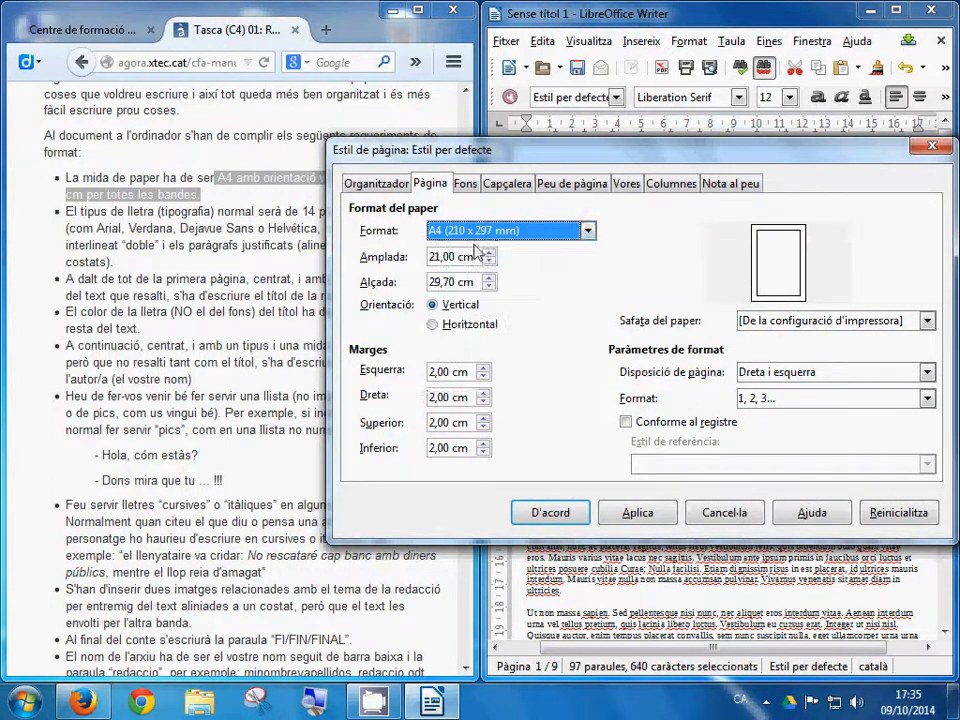
Step: Set left, right, top and bottom margins to 3 cm, apply and confirm
left_click_drag(470, 373, 351, 373)
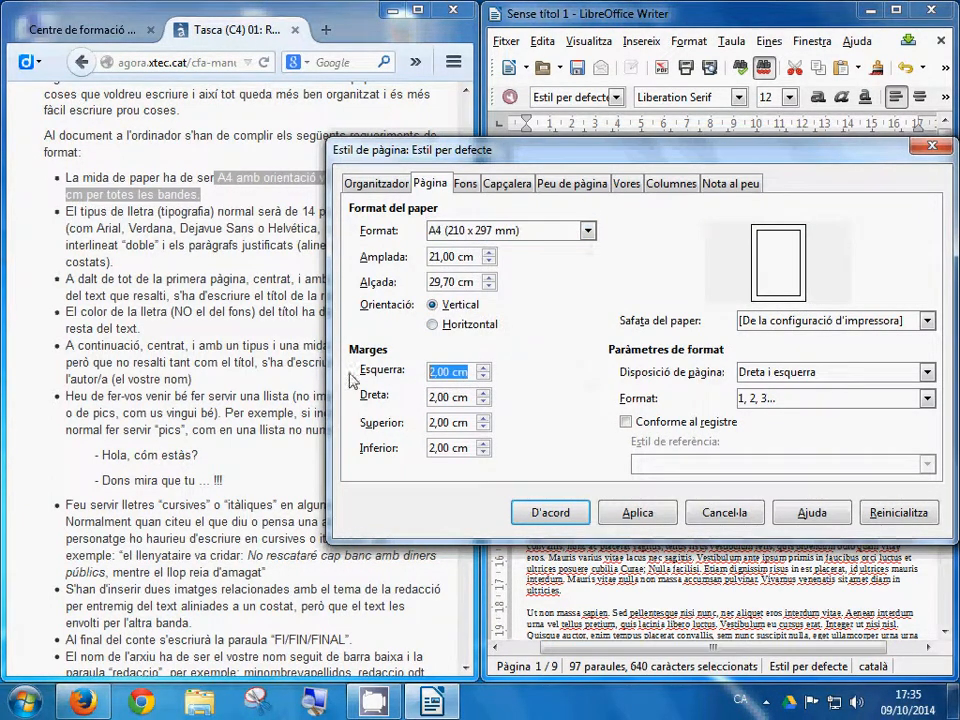
type("3")
key("Tab")
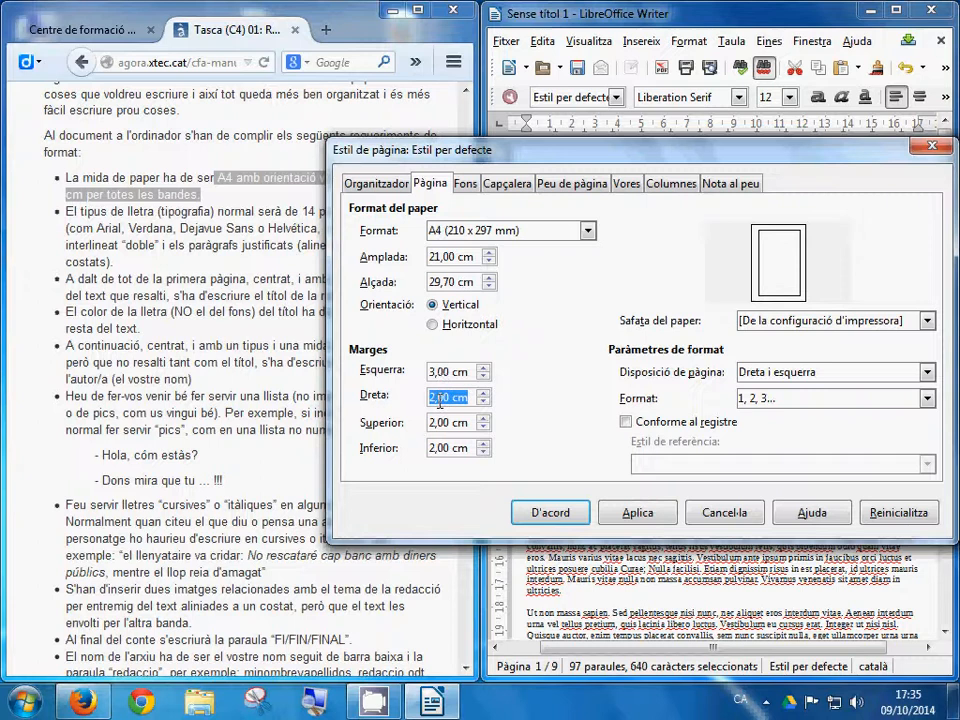
type("3")
key("Tab")
key("Tab")
left_click(440, 422)
double_click(440, 422)
key("Tab")
double_click(440, 422)
type("3")
double_click(440, 448)
type("3")
key("Tab")
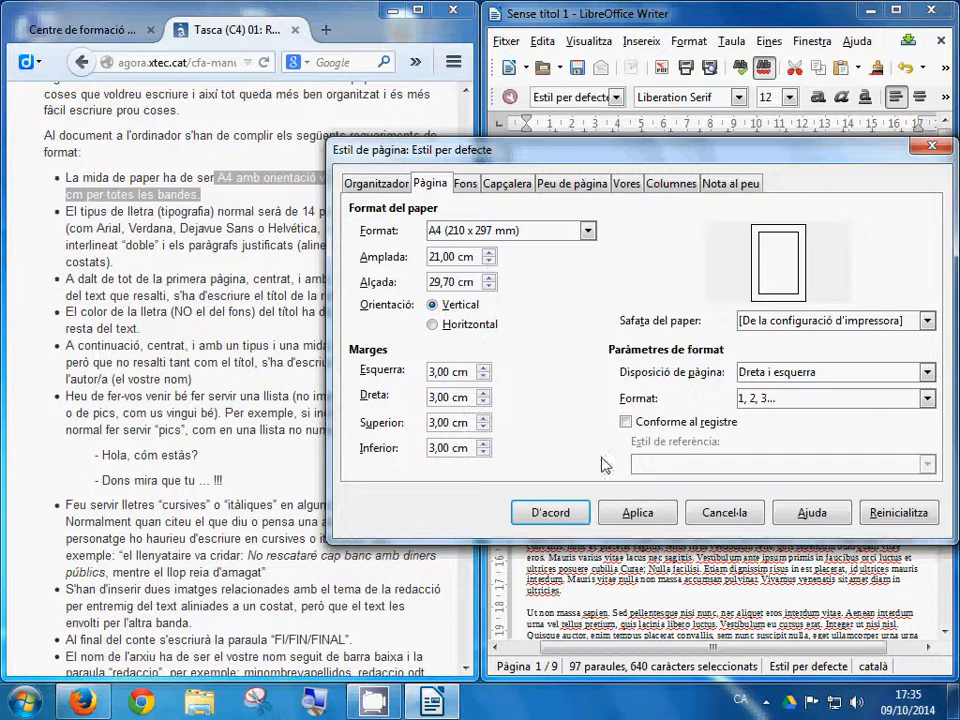
left_click(636, 512)
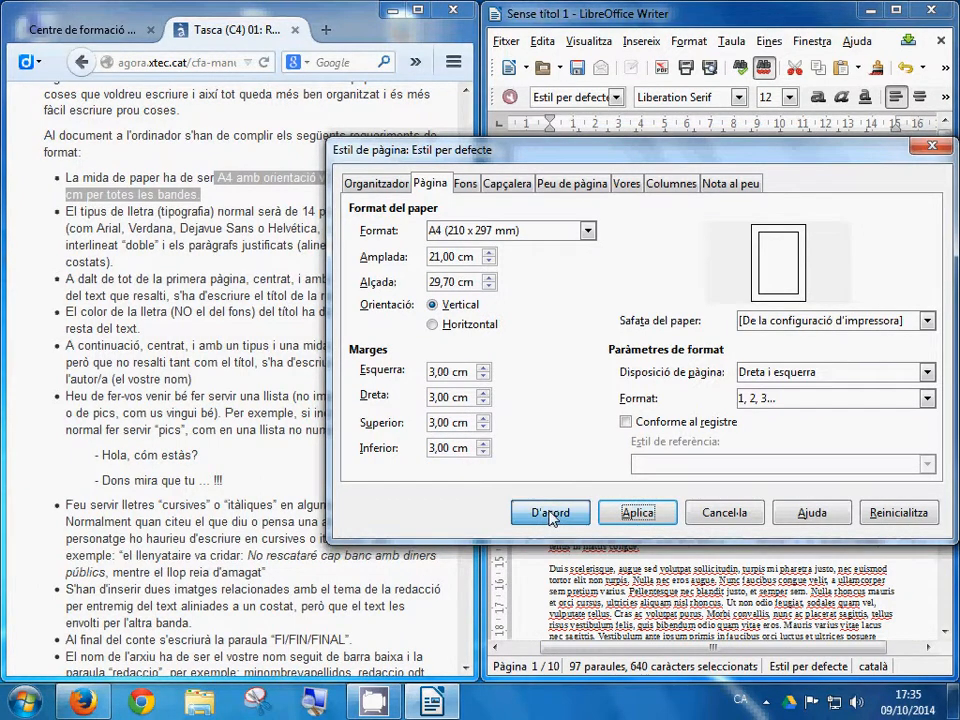
left_click(550, 513)
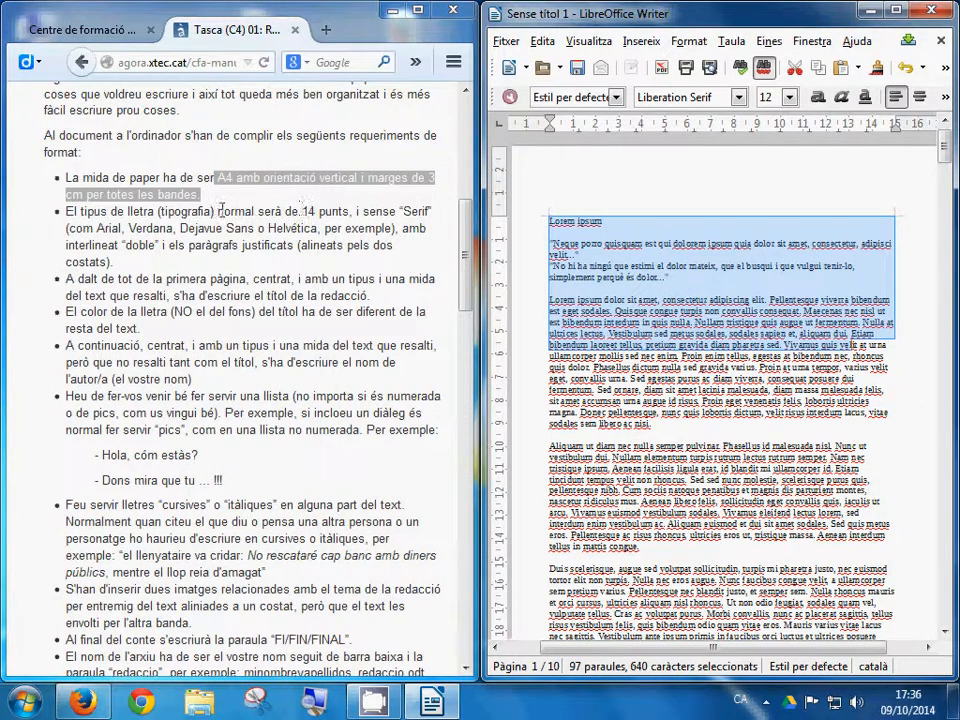
Step: Highlight the 14-point Arial requirement in Firefox, then select all 4938 words in Writer
left_click_drag(222, 211, 177, 215)
left_click_drag(303, 212, 431, 212)
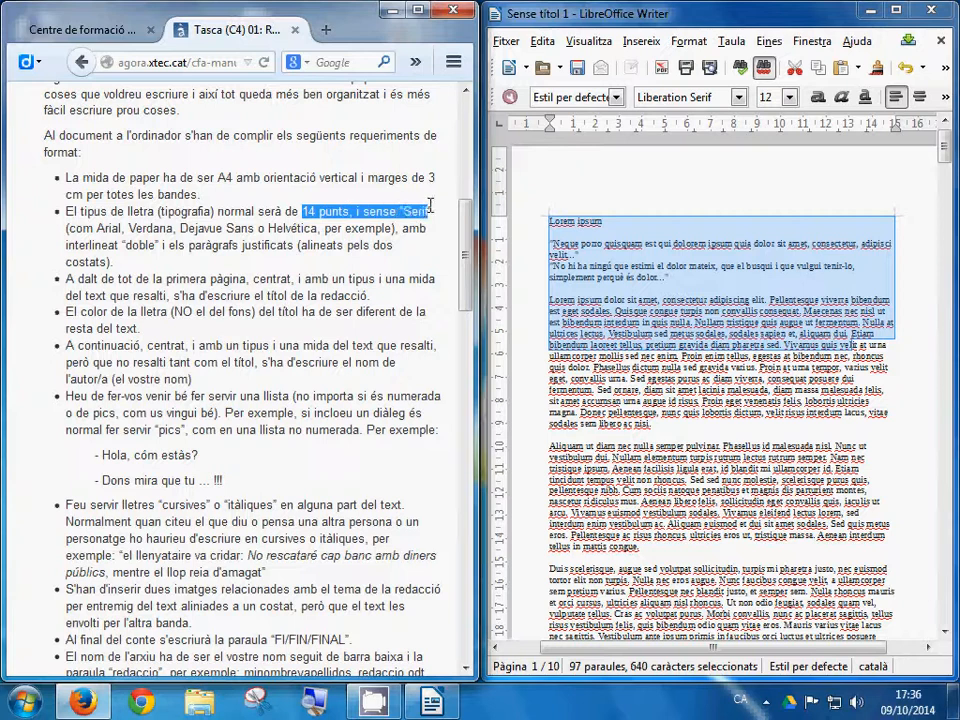
double_click(108, 228)
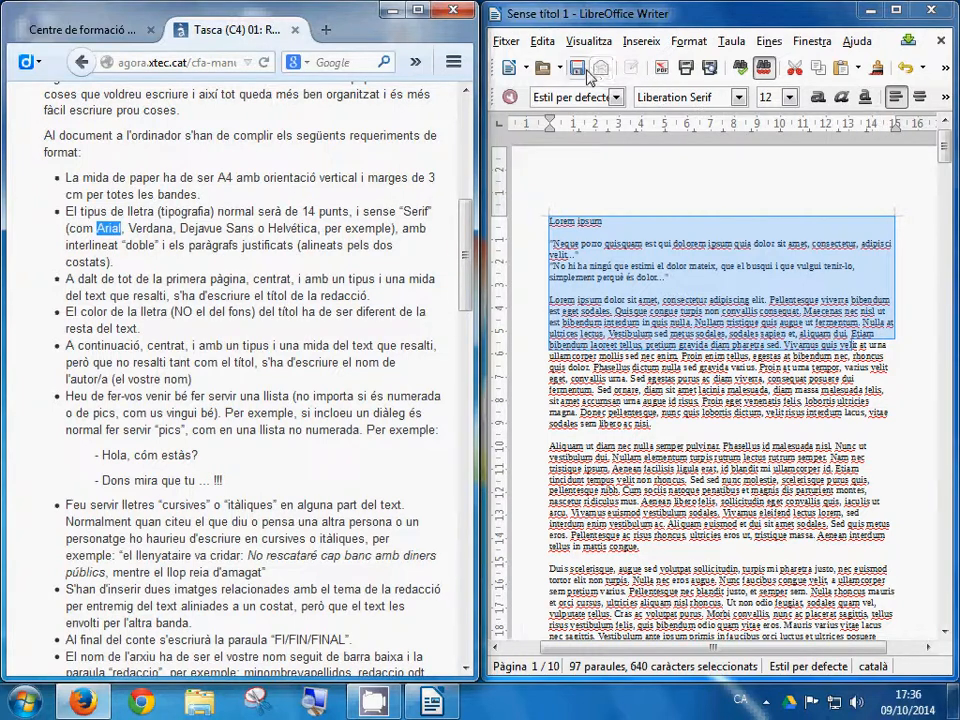
left_click(545, 41)
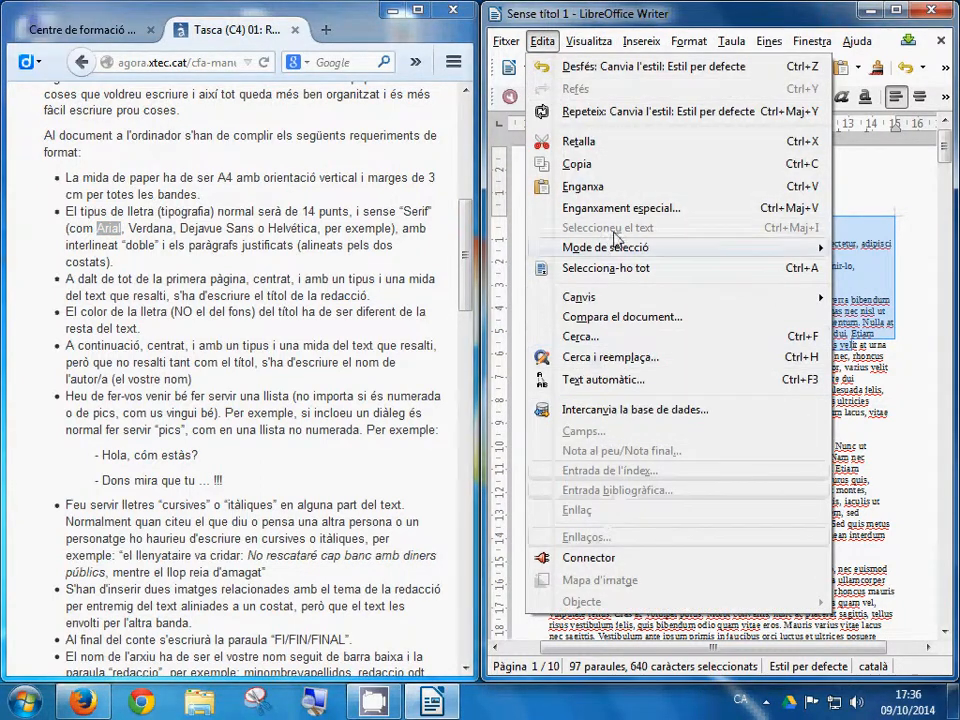
left_click(606, 268)
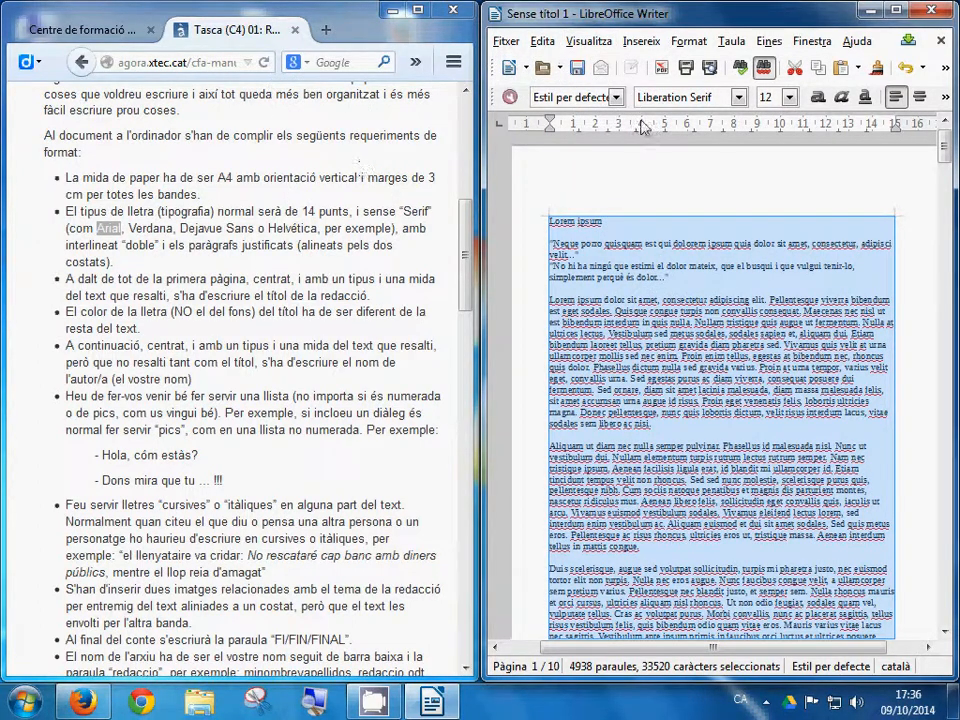
Step: Apply the Arial font at 14 points to the whole selected essay
left_click(739, 97)
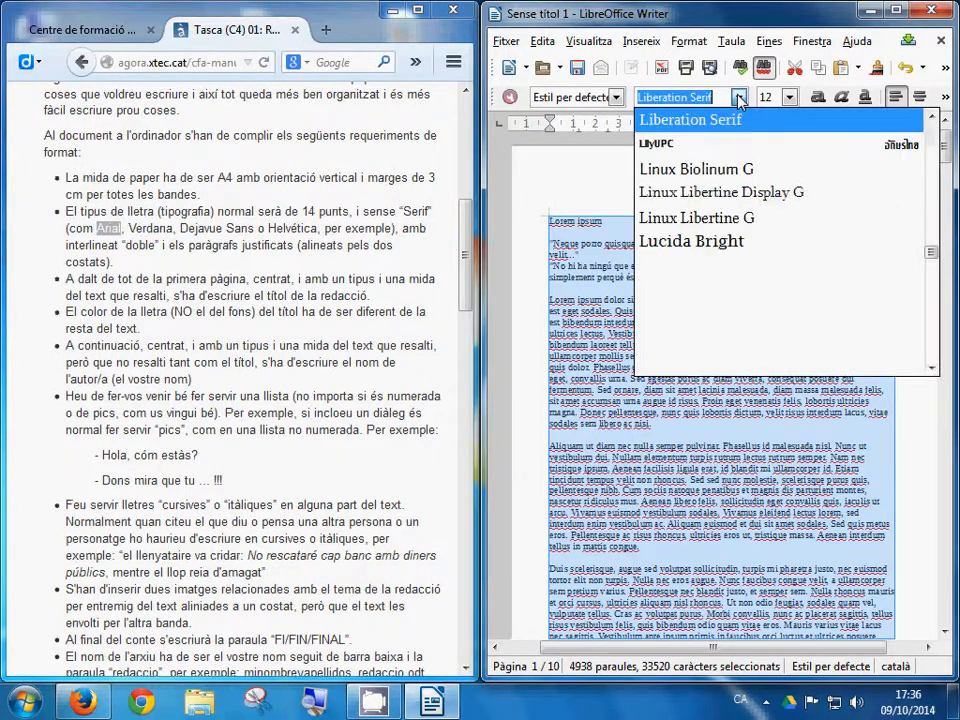
type("A")
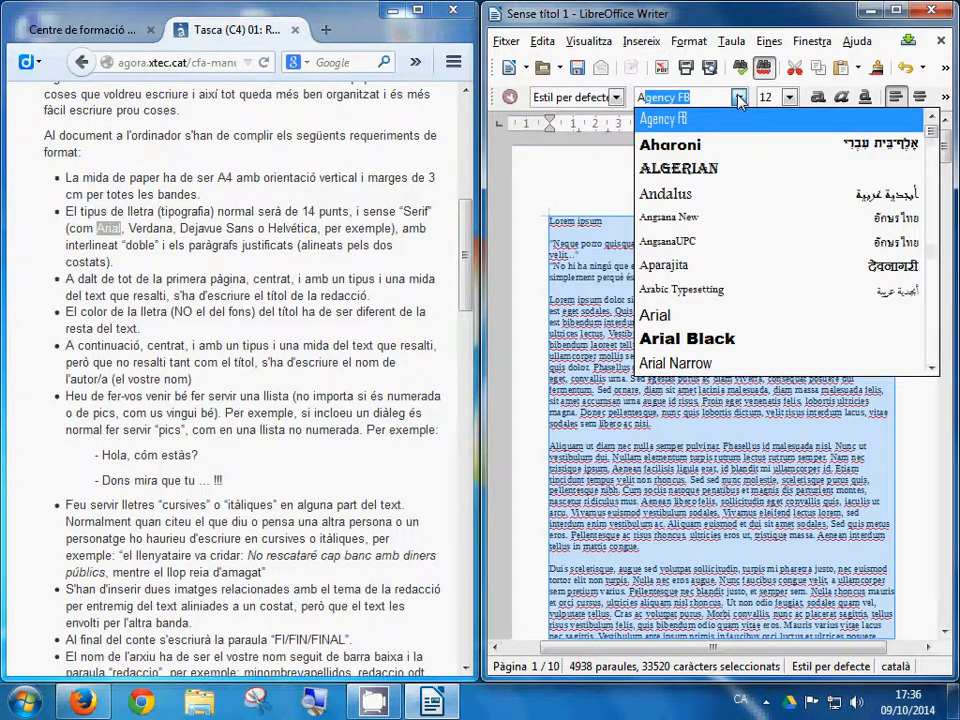
type("r")
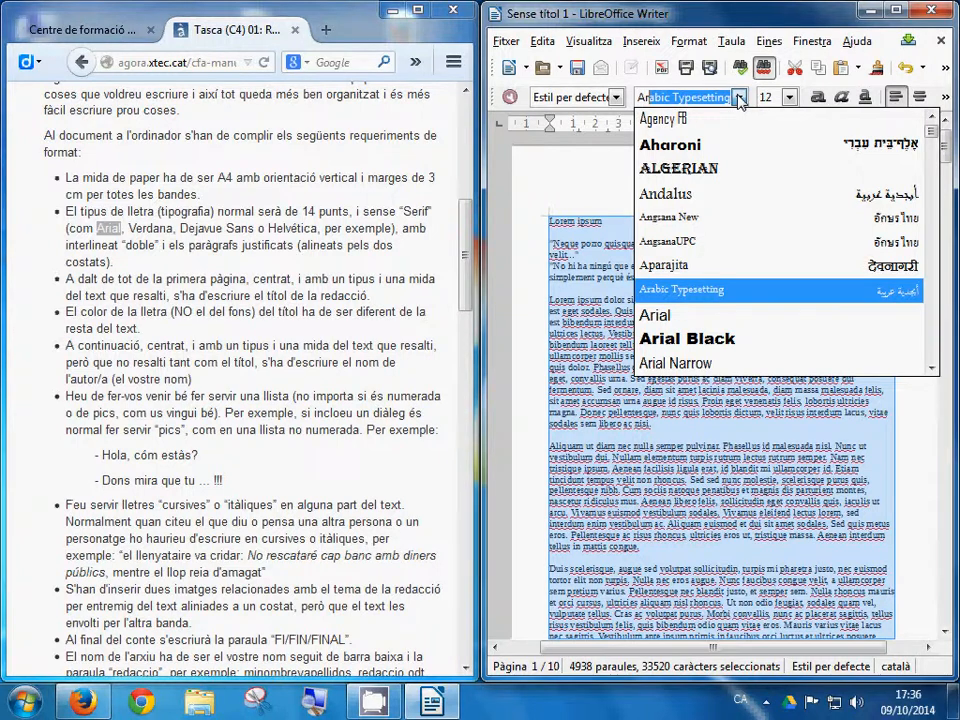
type("ial")
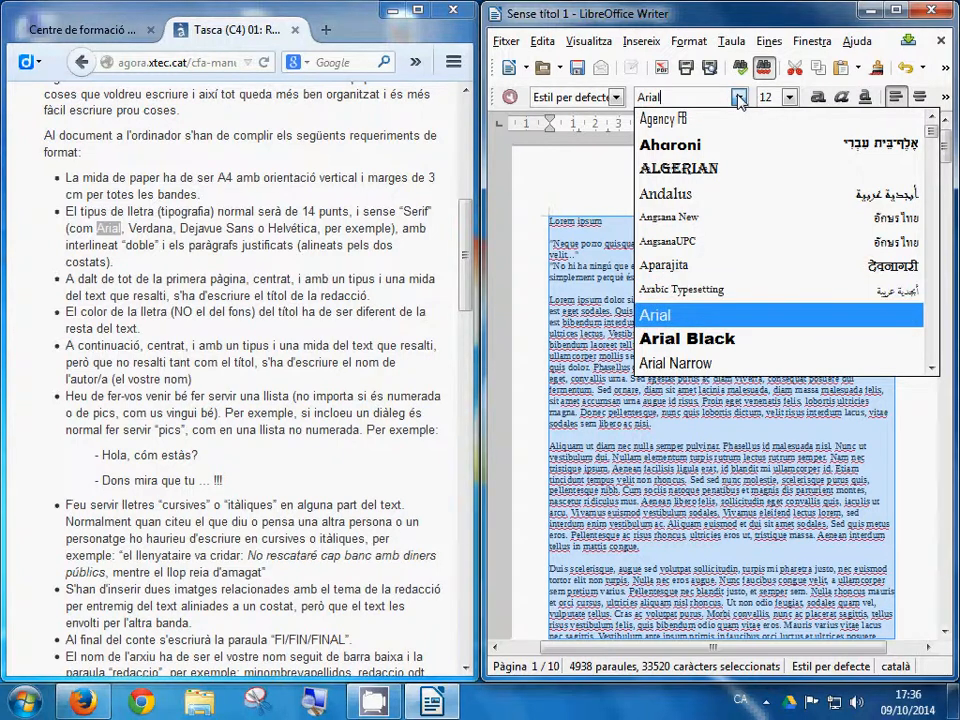
left_click(791, 101)
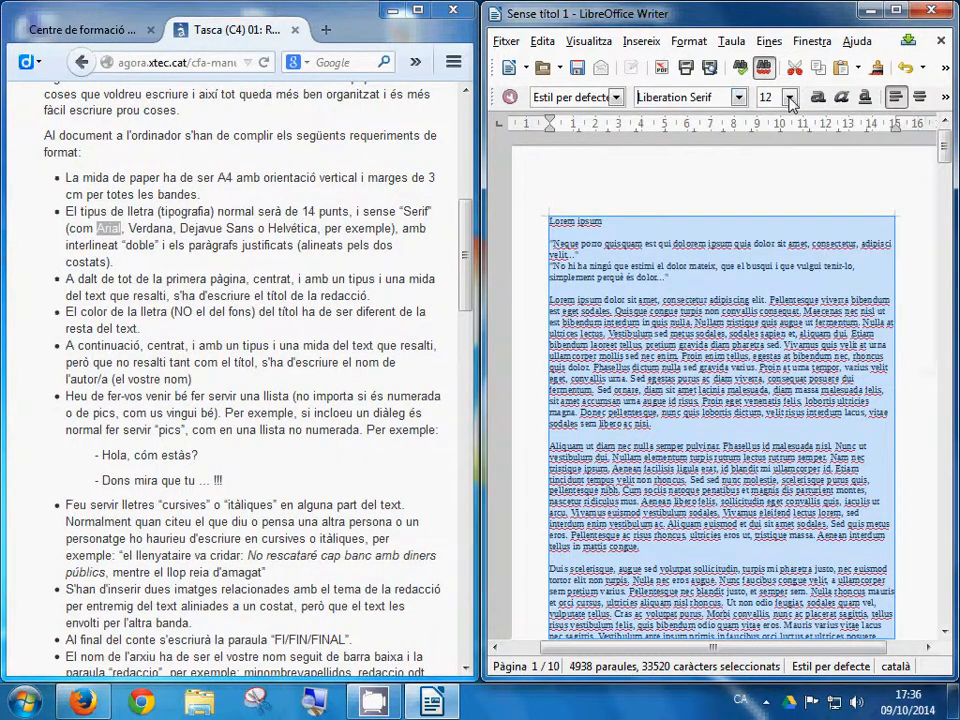
left_click(707, 96)
type("Ar")
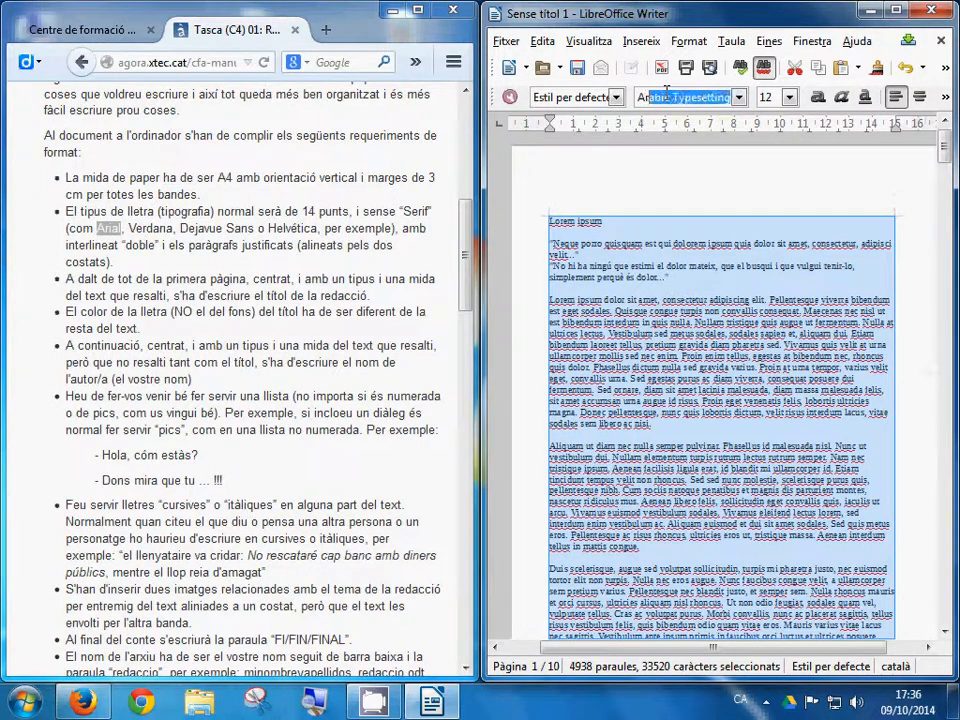
type("ial")
key("Return")
left_click(791, 100)
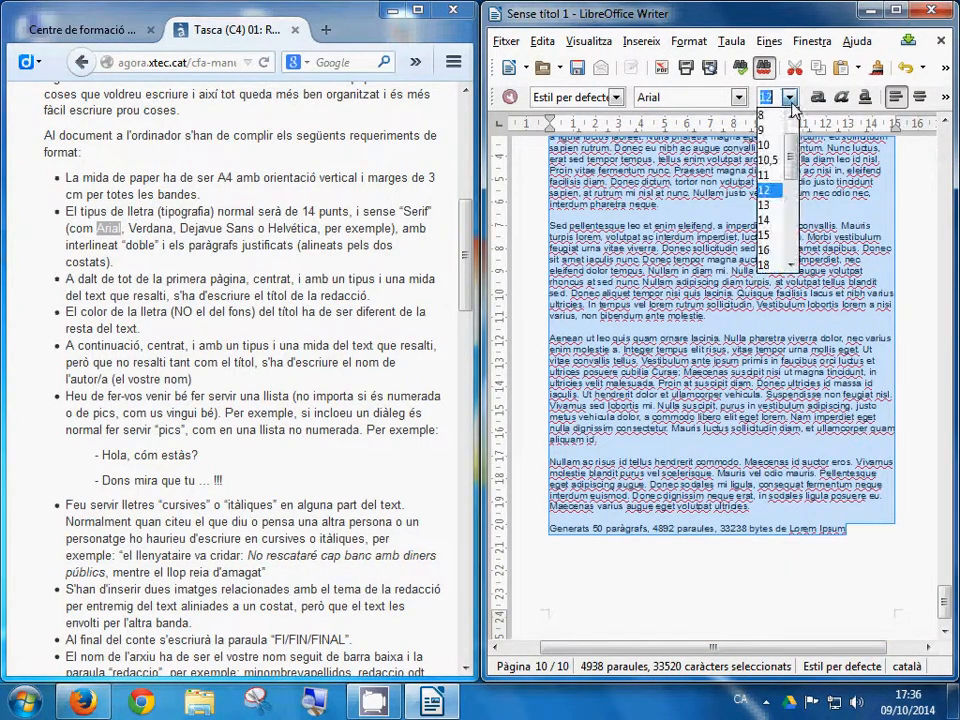
left_click(765, 220)
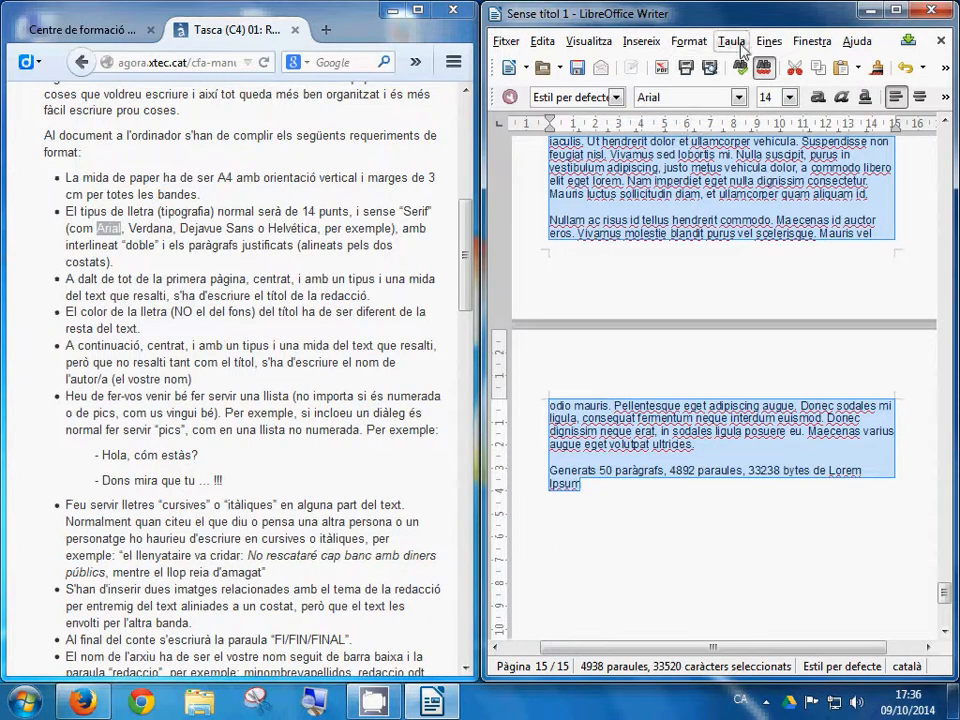
left_click(24, 702)
Step: In a new Notepad window, type 'també es pot fer des del menú Format', then delete it
left_click(70, 335)
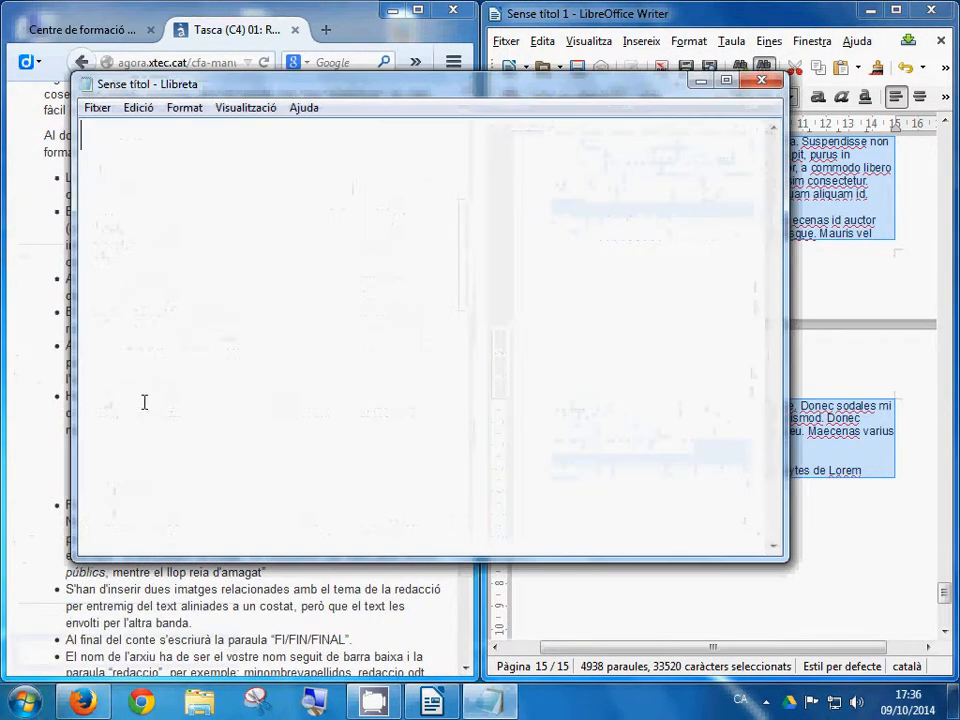
type("també")
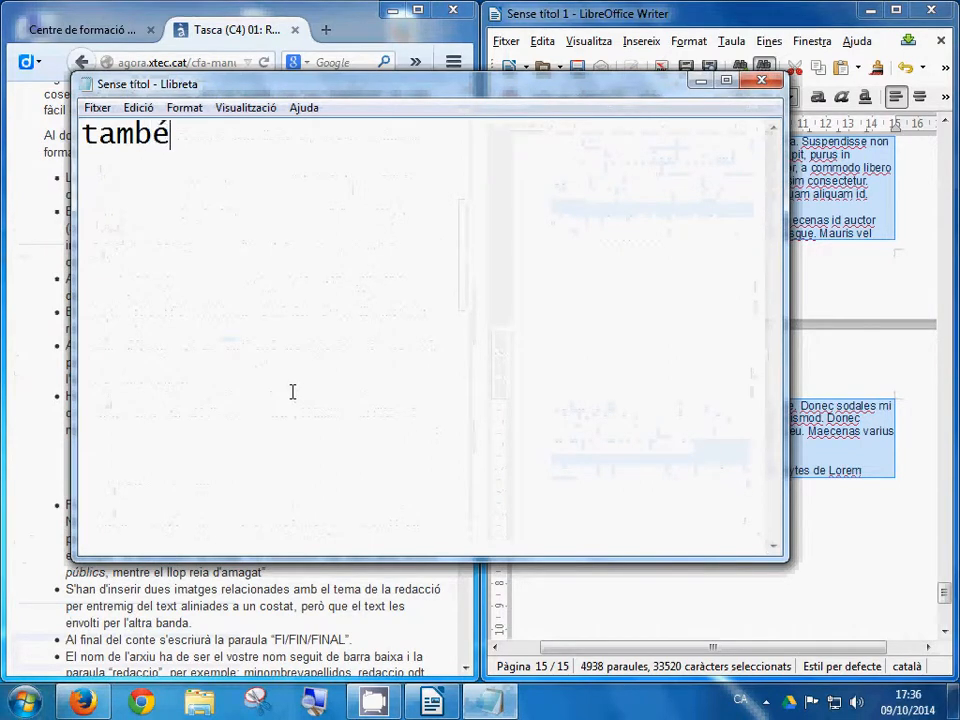
type(" es pot fe")
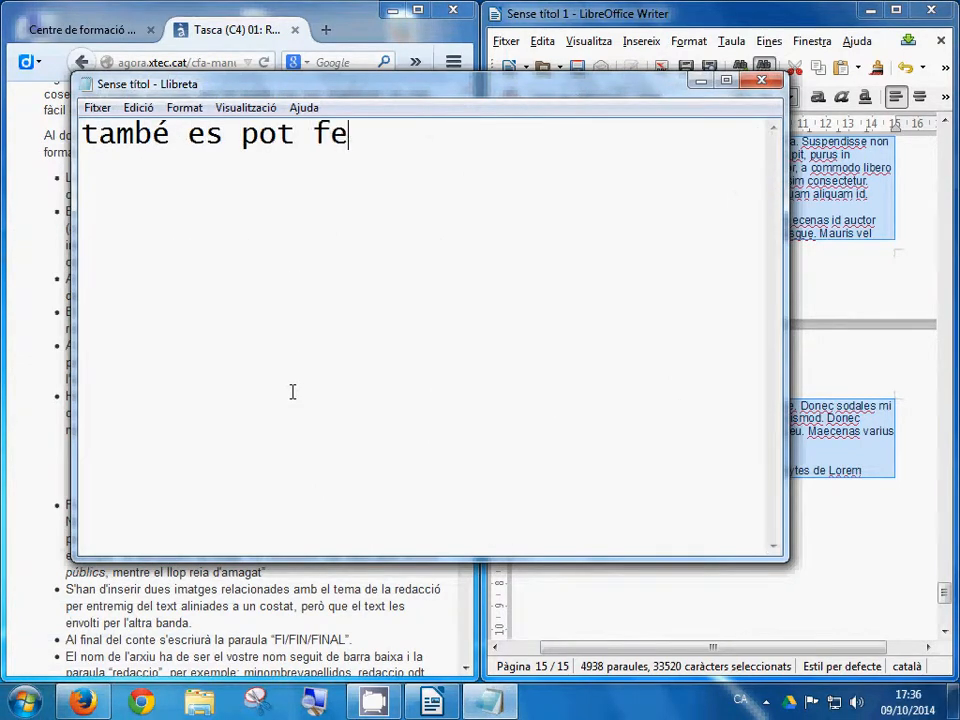
type("r des del menú")
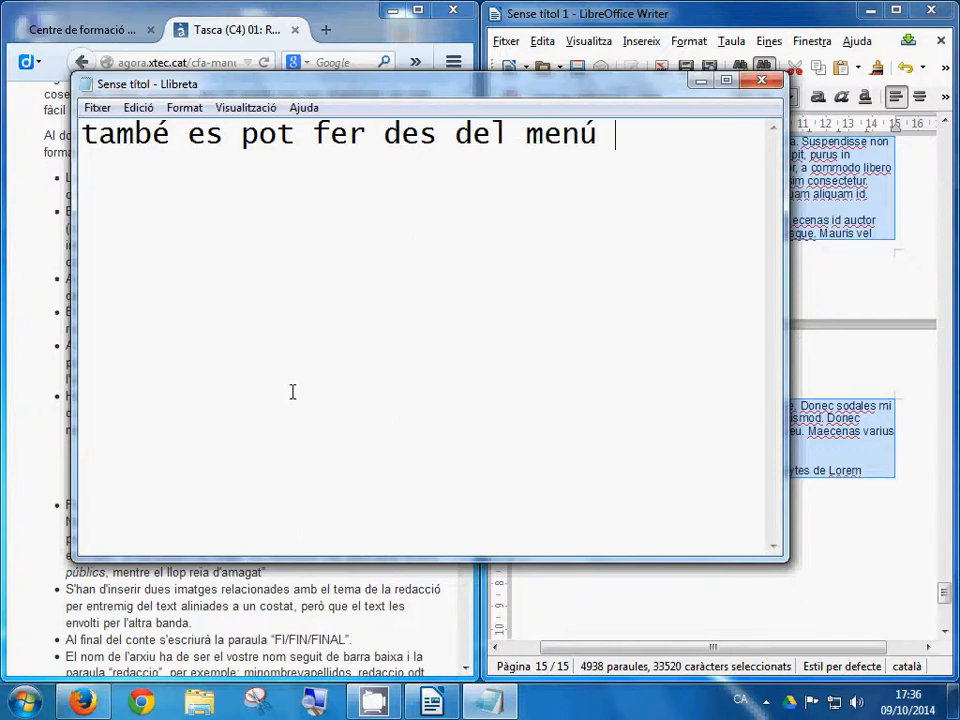
type(" Format")
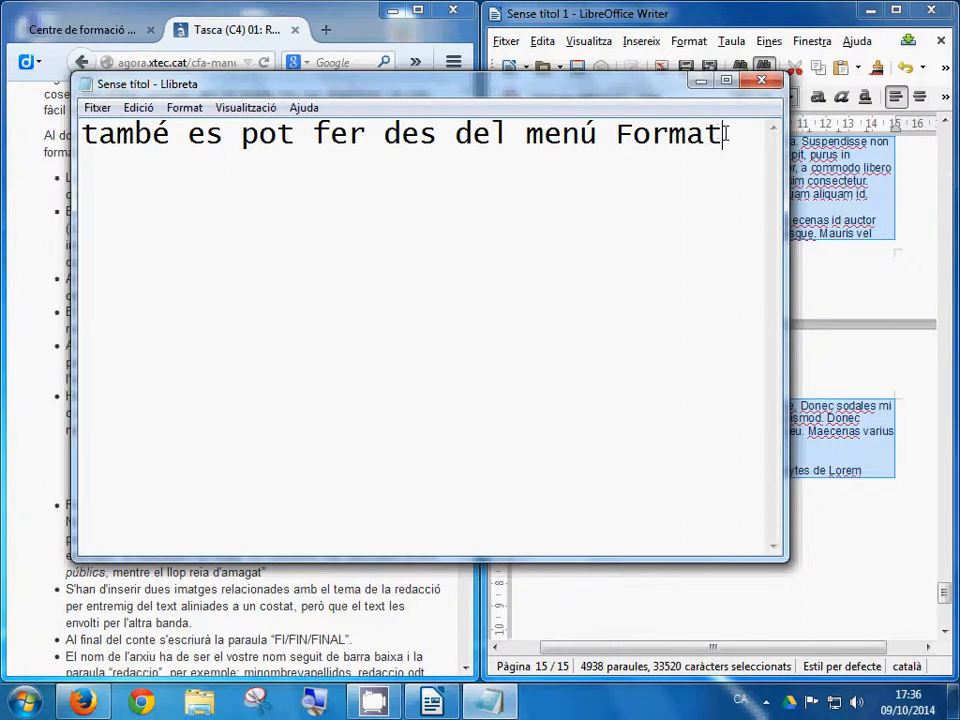
left_click_drag(726, 133, 2, 157)
key("Delete")
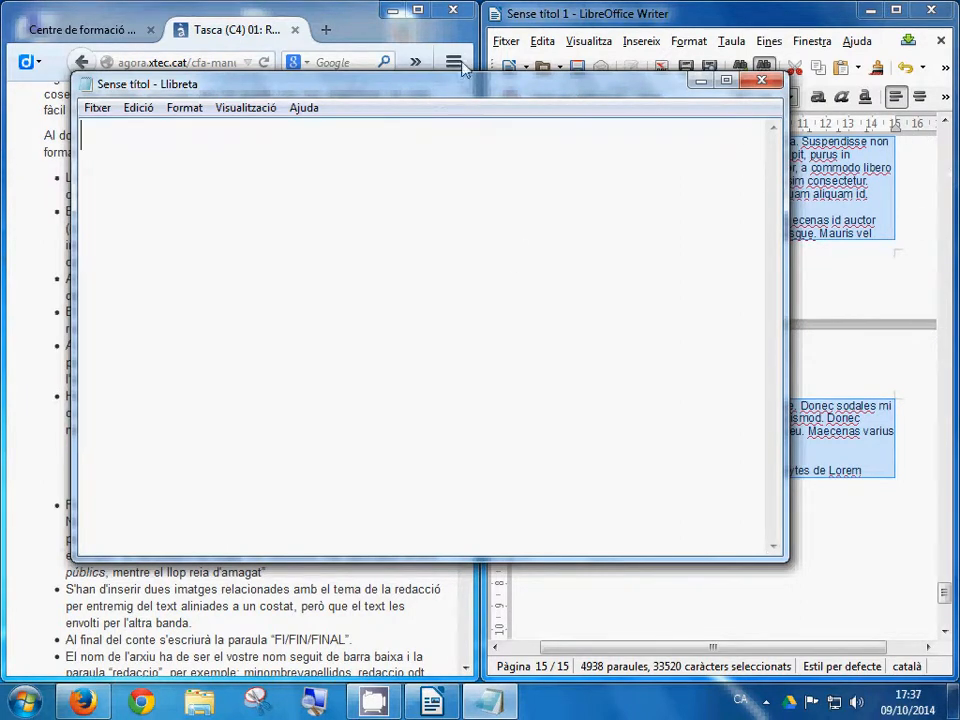
Step: Minimize Notepad and review Format > Paràgraf, cancelling without changes
left_click(701, 84)
left_click(682, 43)
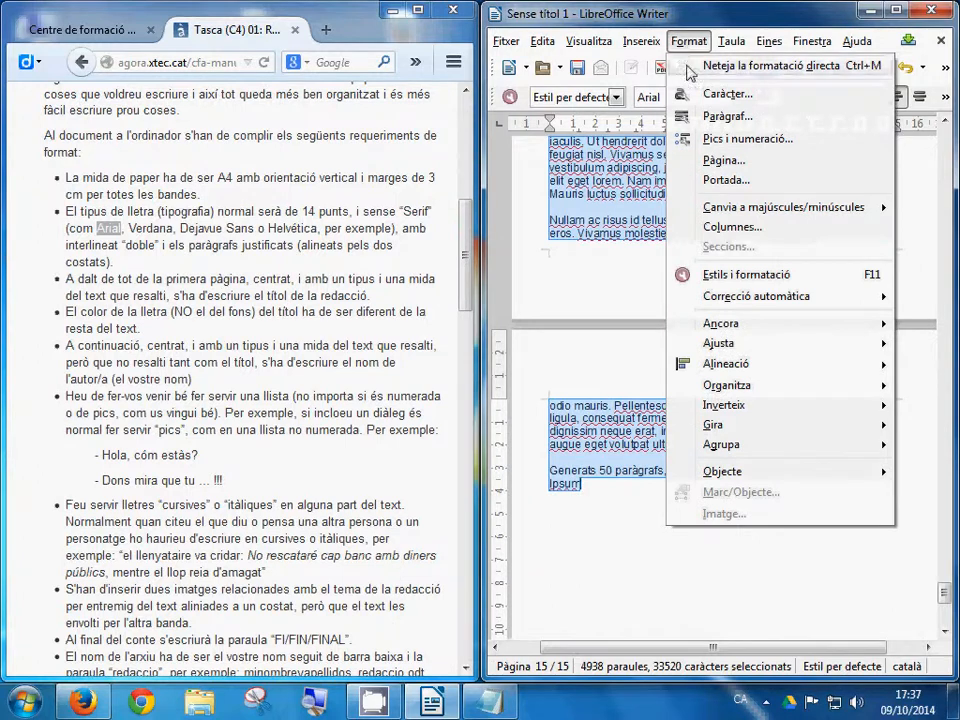
left_click(729, 117)
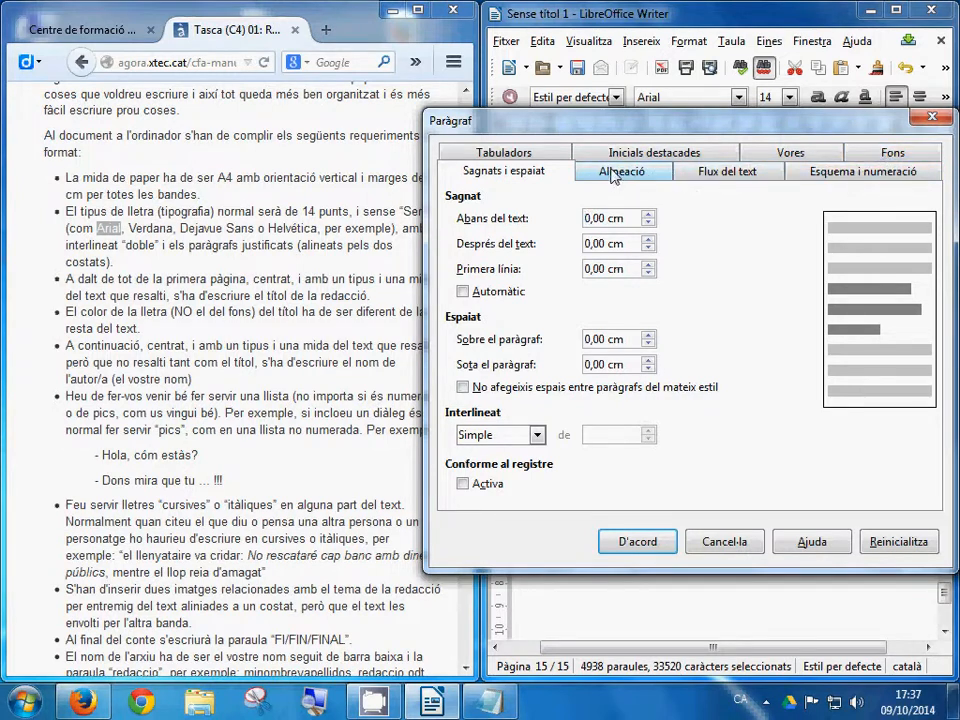
left_click(733, 545)
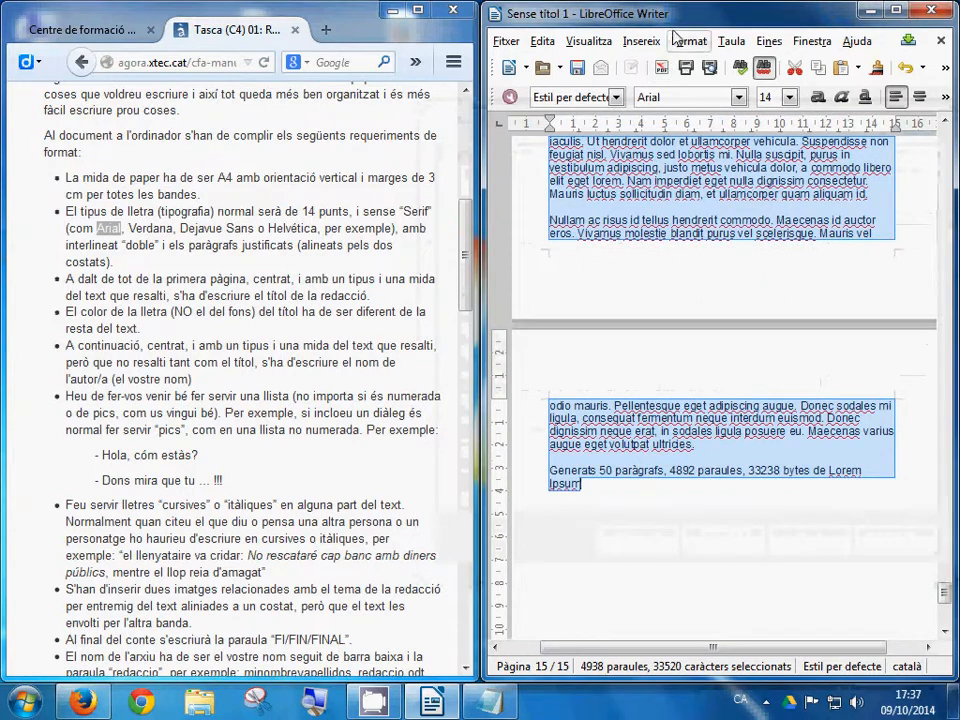
Step: Confirm Arial, Normal, 14 pt in Format > Caràcter and close with D'acord
left_click(690, 41)
left_click(733, 96)
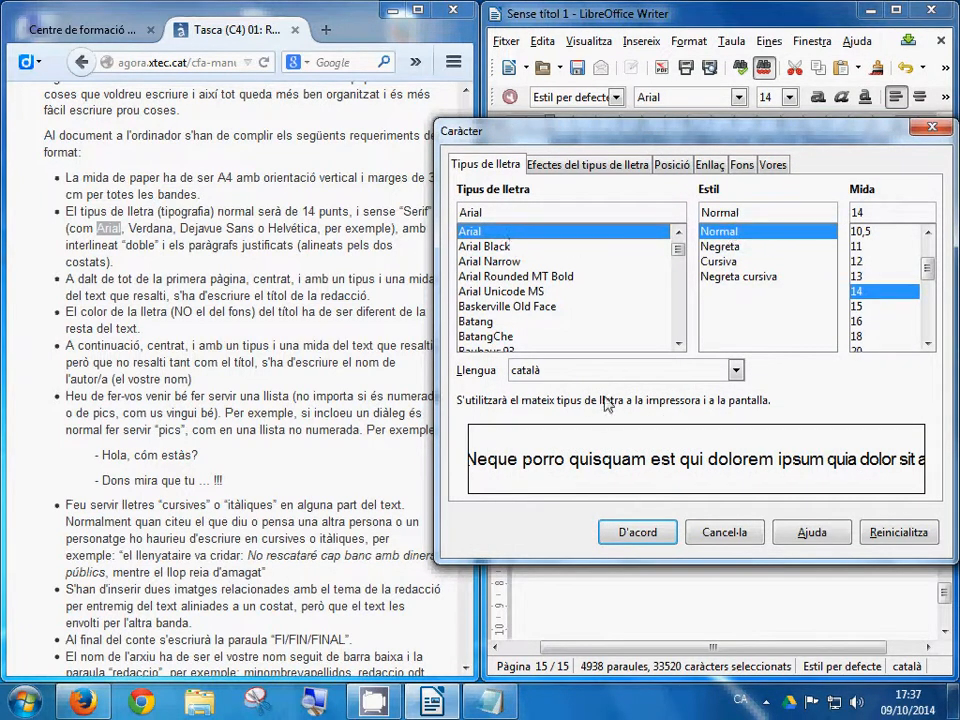
left_click(636, 531)
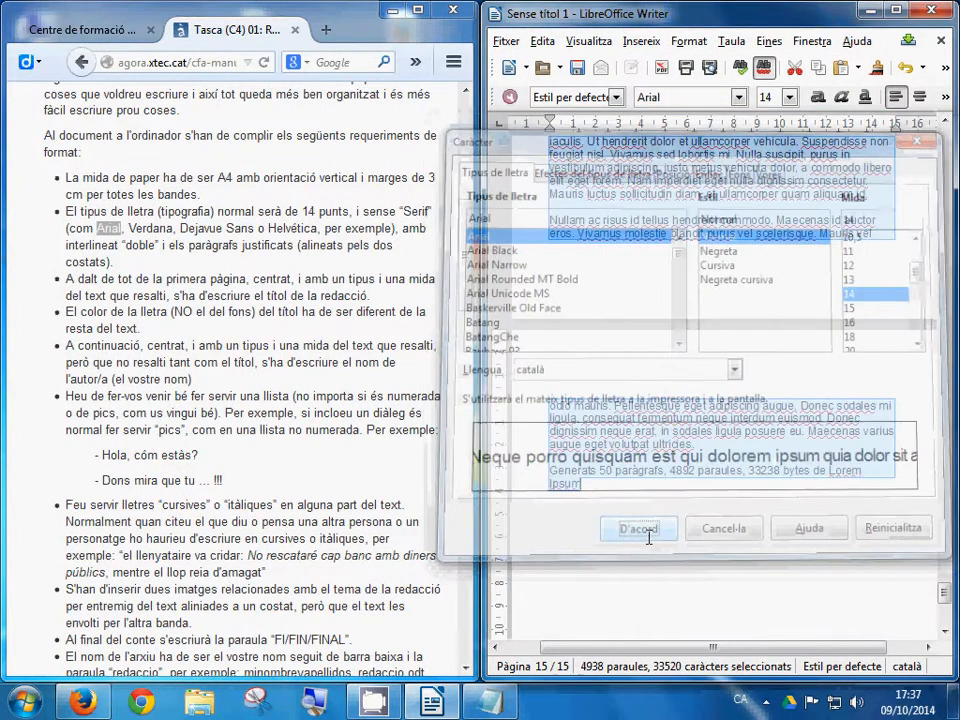
Step: Centre the Lorem ipsum title at the top of page 1 and make it bold
scroll(648, 546, "up", 15)
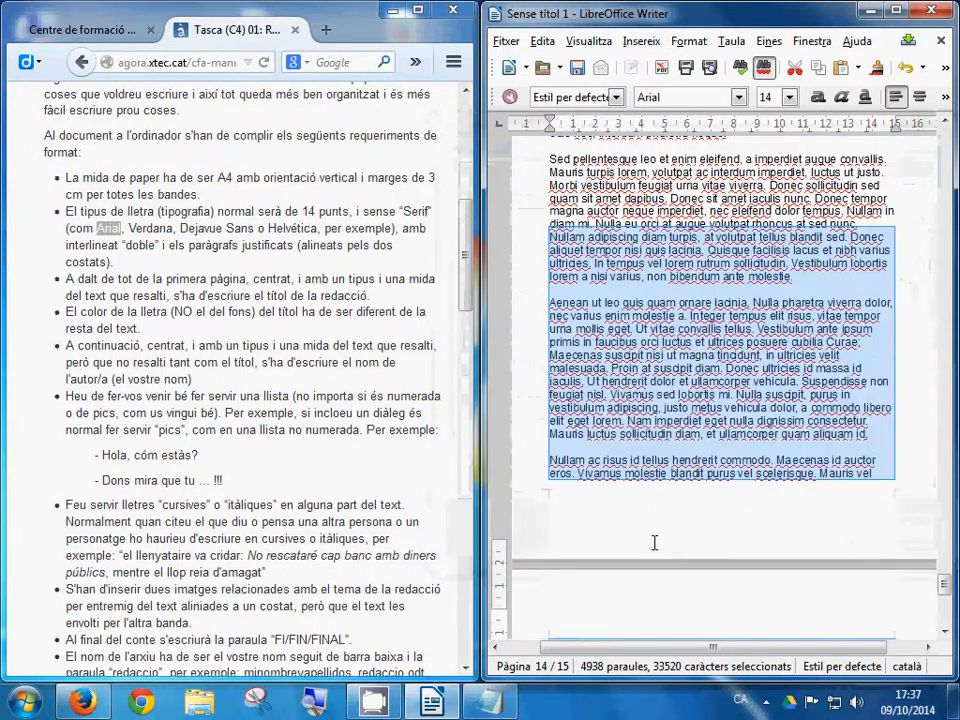
scroll(642, 535, "up", 15)
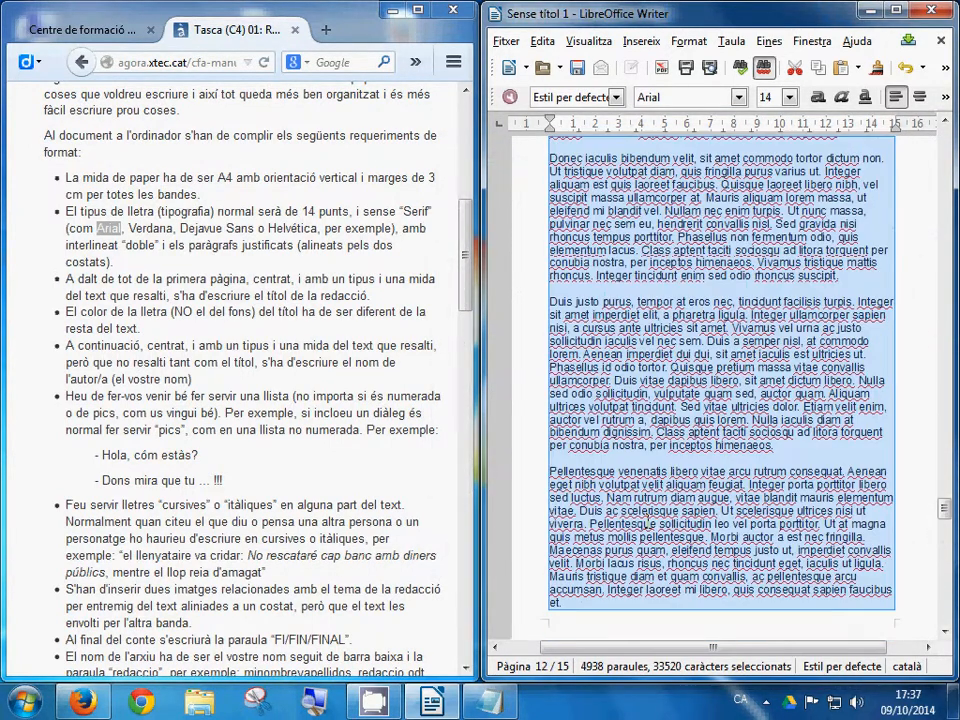
scroll(855, 321, "up", 1)
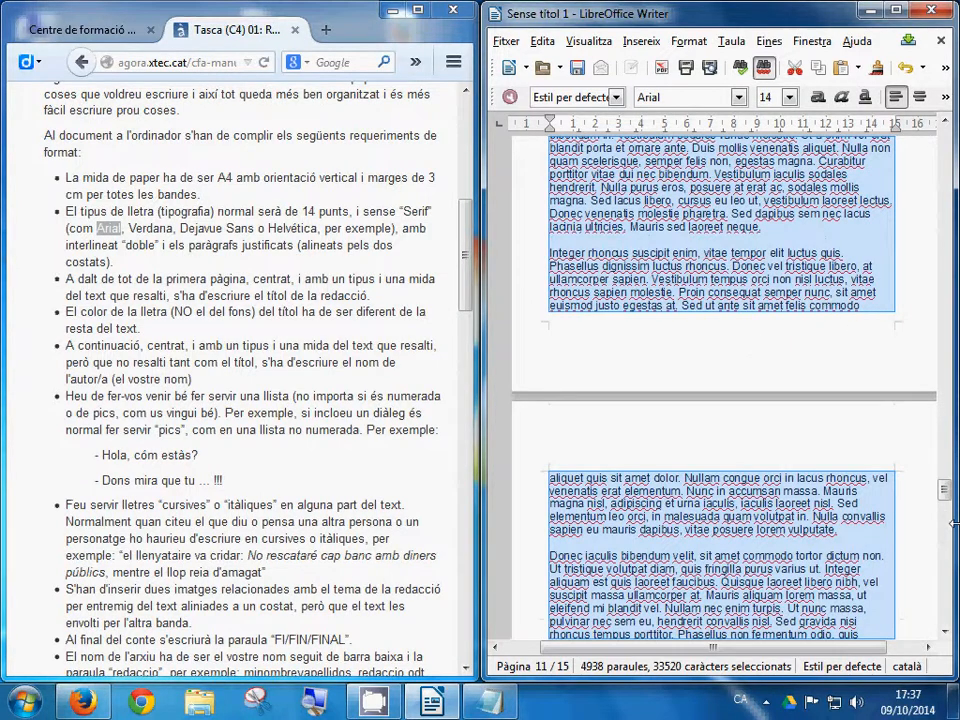
left_click_drag(943, 488, 944, 142)
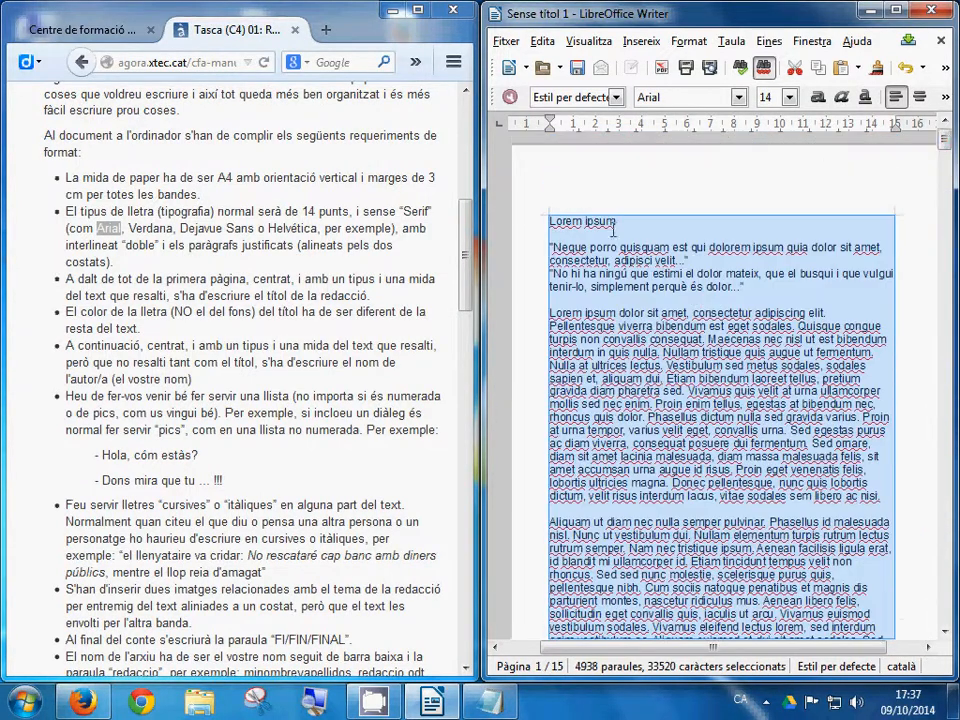
left_click(584, 247)
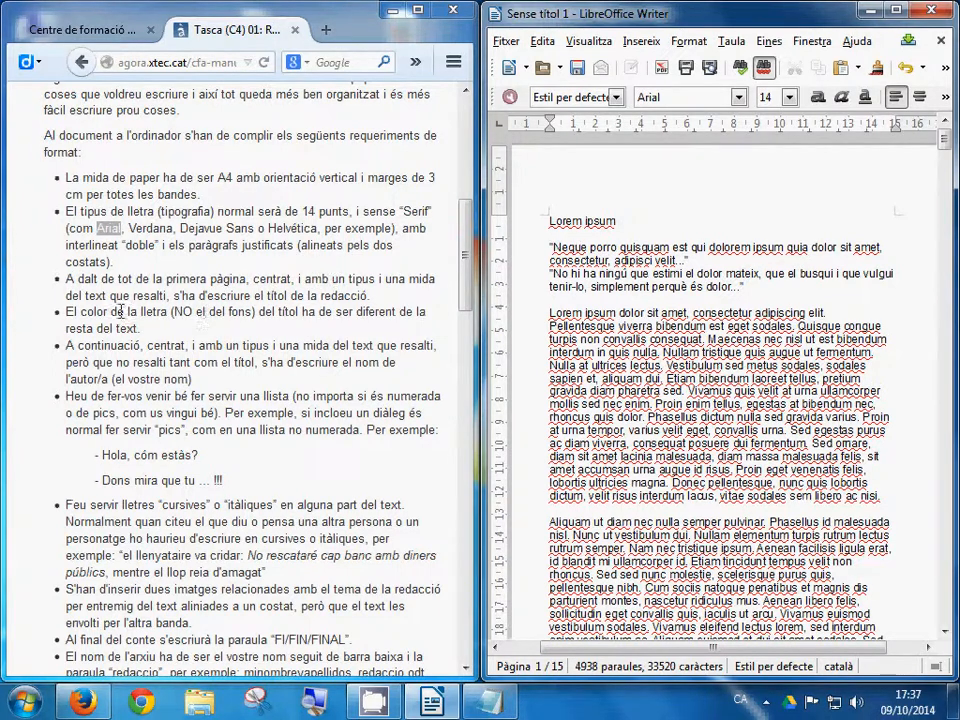
triple_click(576, 222)
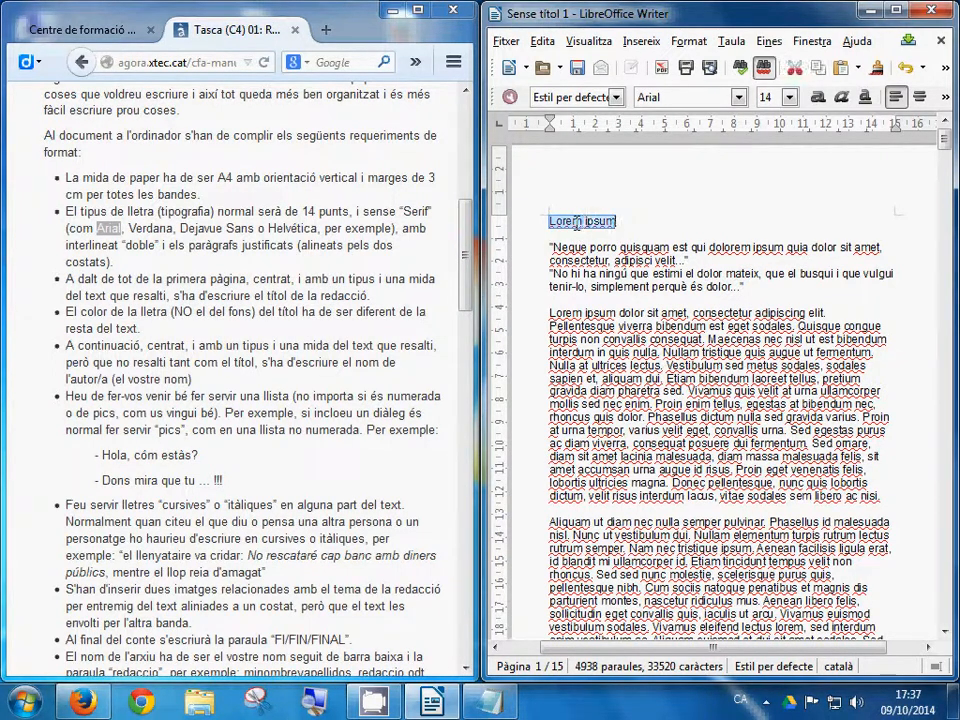
left_click(919, 98)
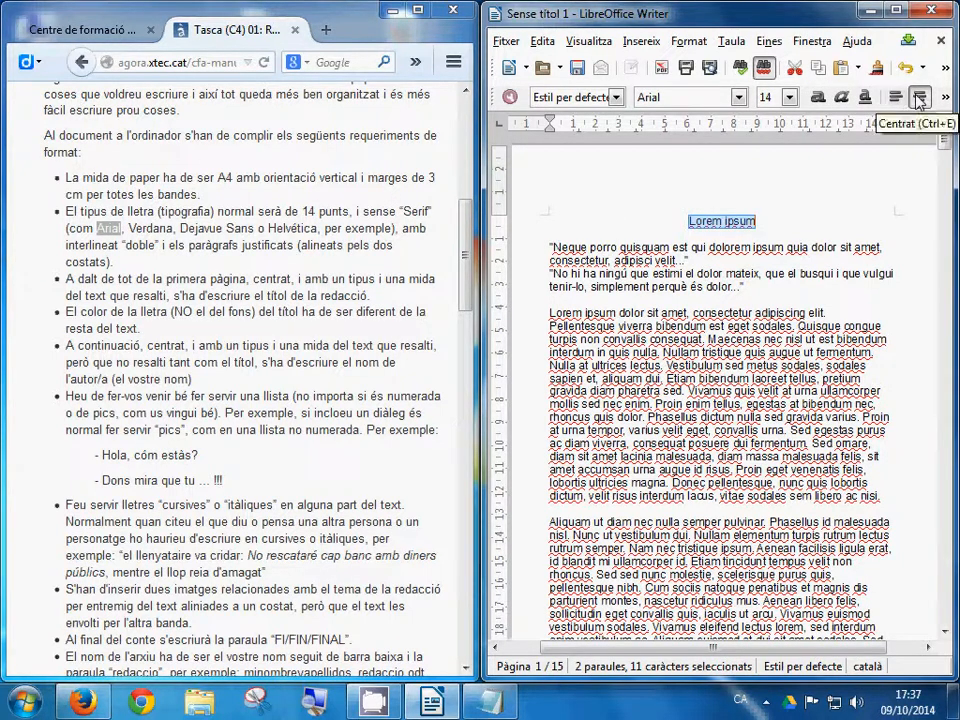
left_click(818, 98)
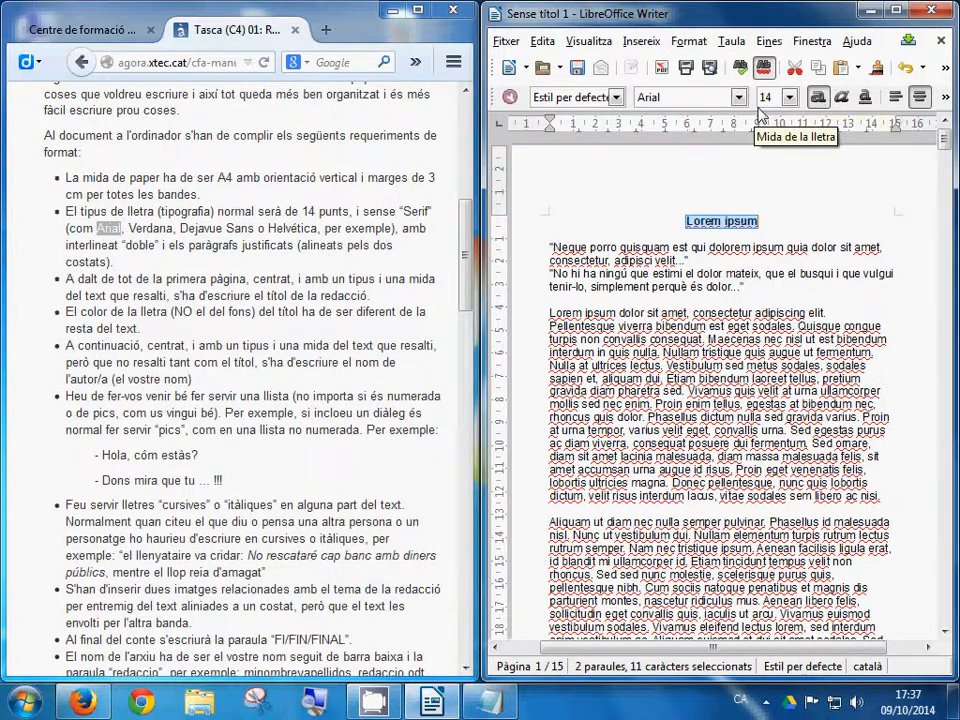
Step: Set the title's font size to 40 pt
left_click(789, 97)
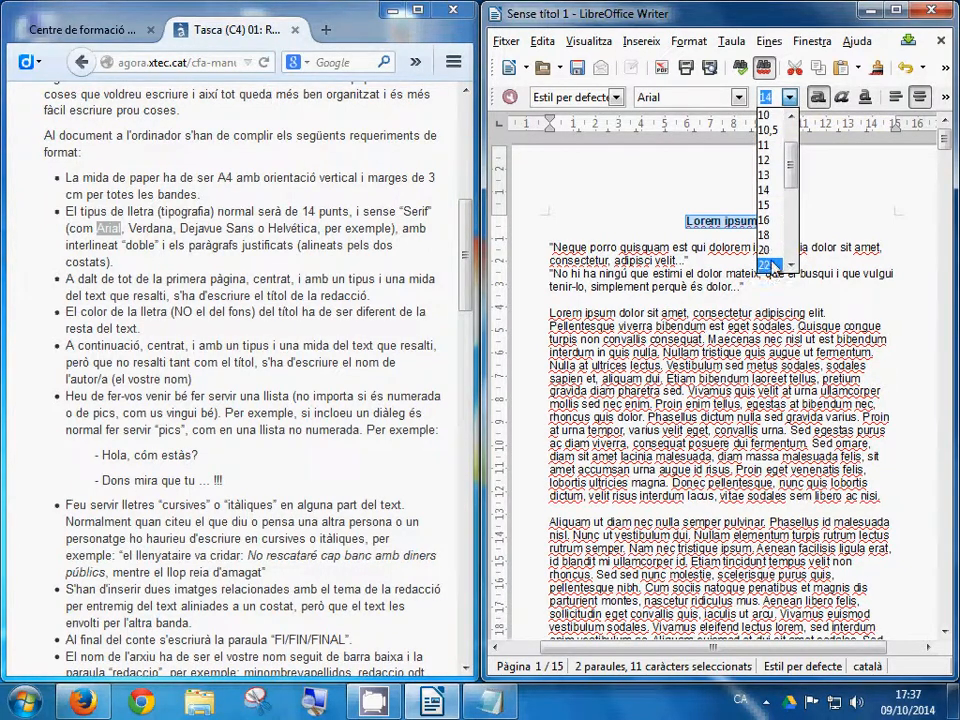
left_click(789, 264)
left_click(789, 264)
left_click(789, 264)
left_click(789, 264)
left_click(789, 264)
left_click(789, 264)
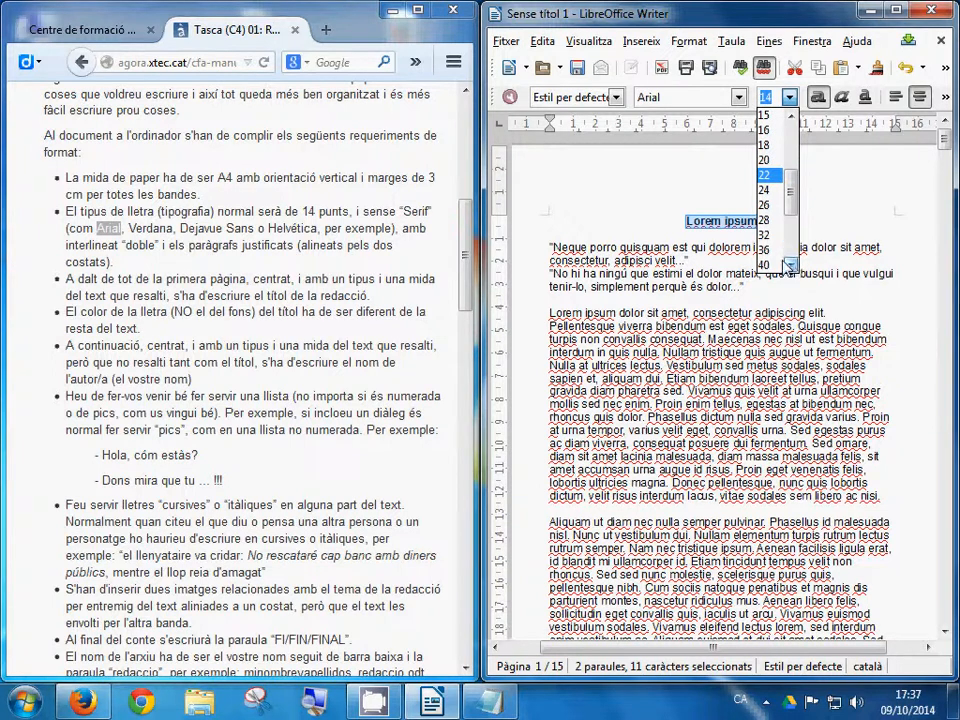
left_click(768, 265)
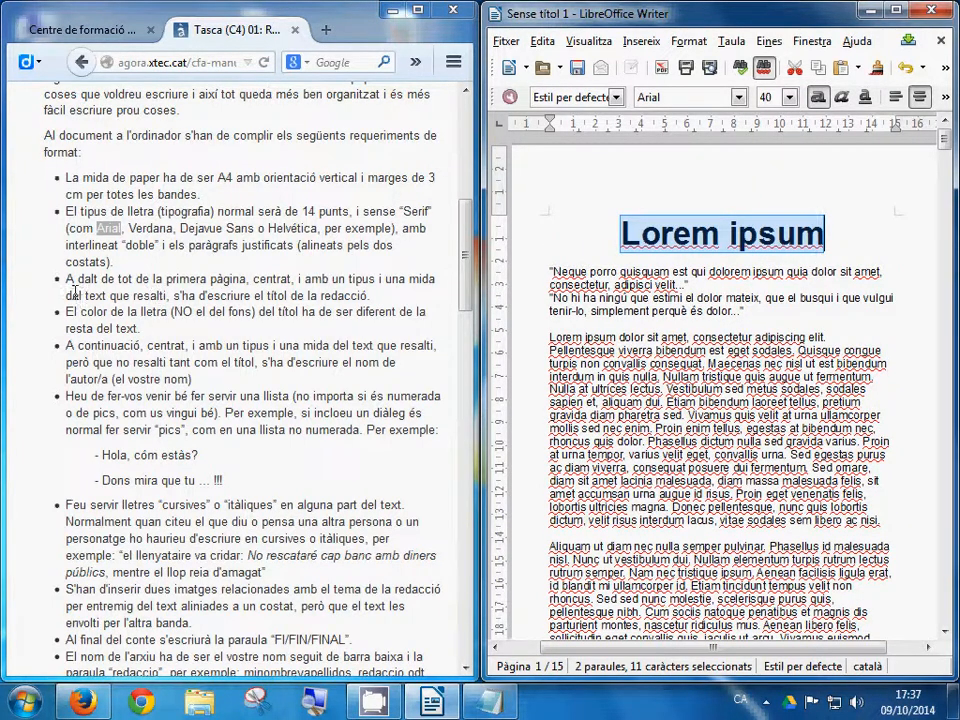
Step: Give the Lorem ipsum title a red (Vermell) font colour
left_click_drag(66, 282, 175, 297)
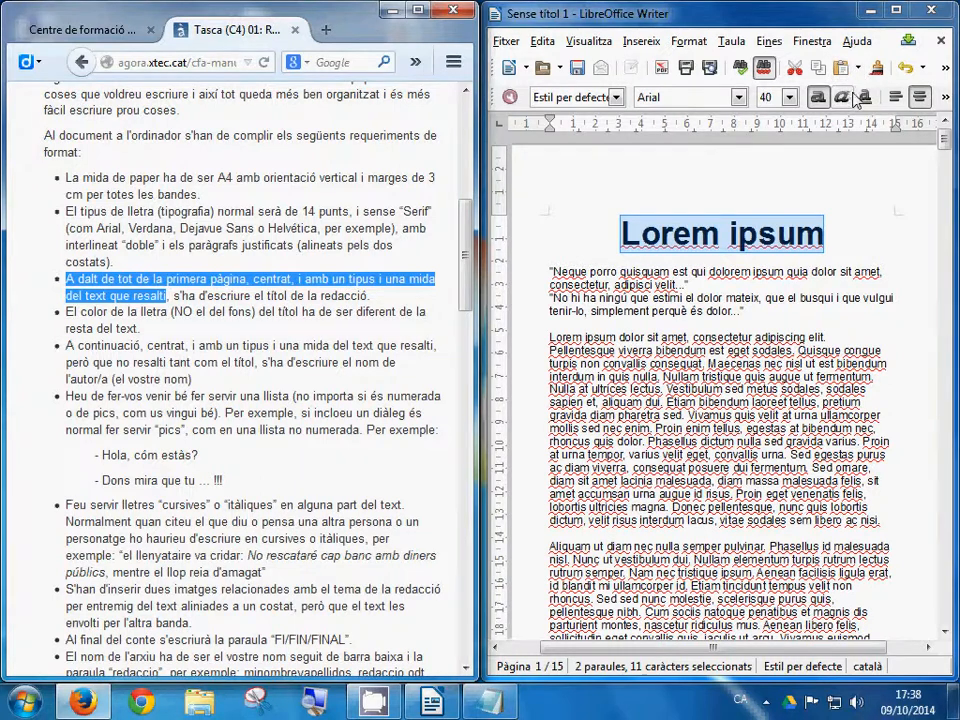
left_click(944, 104)
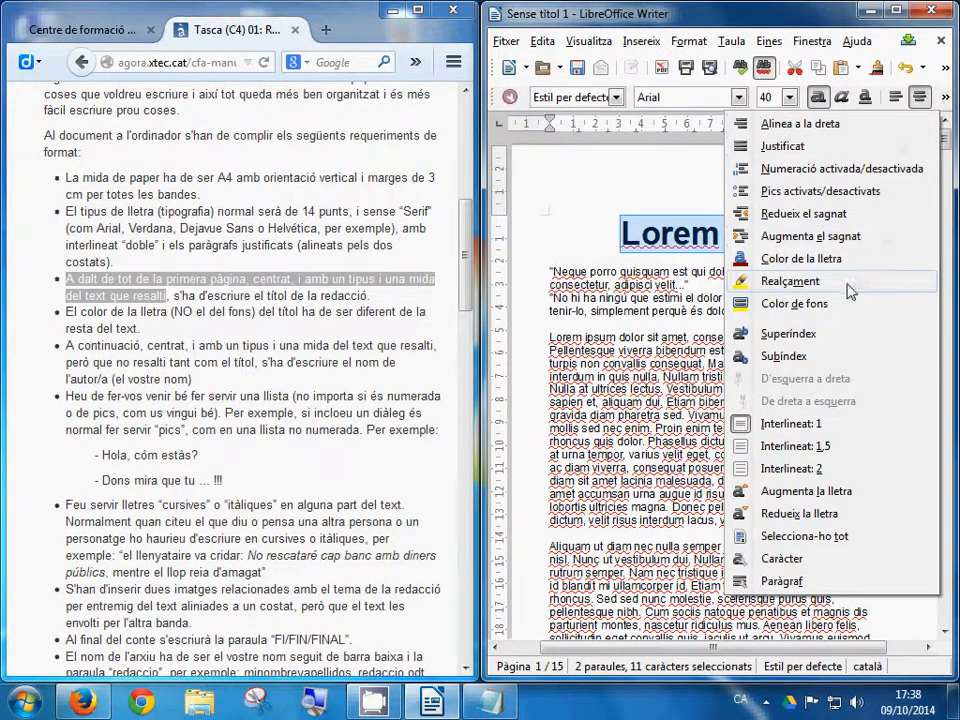
left_click(750, 262)
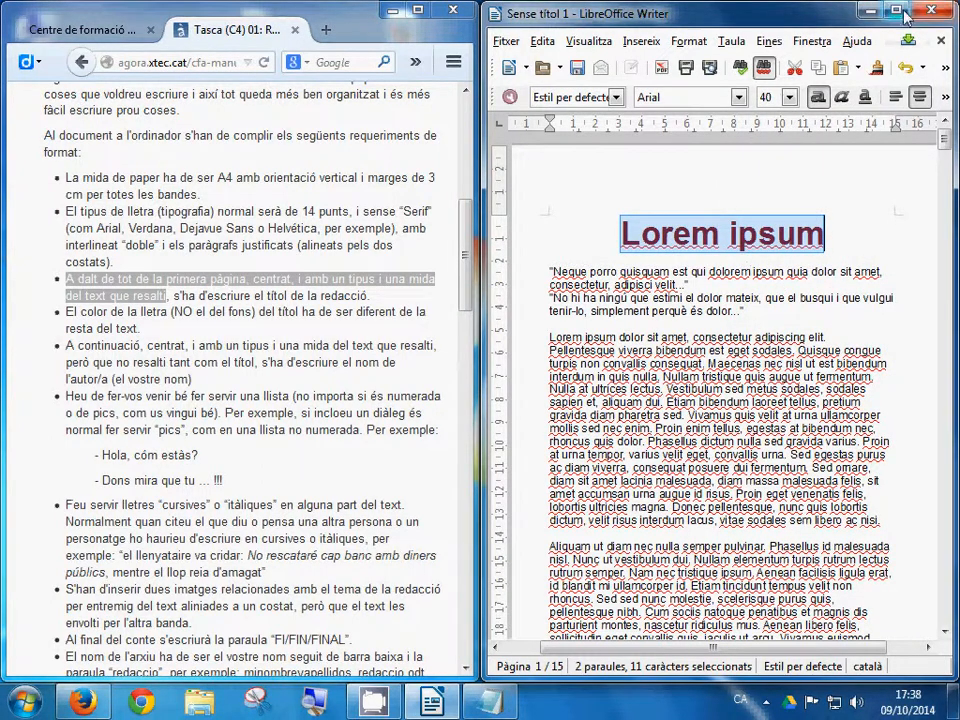
double_click(690, 12)
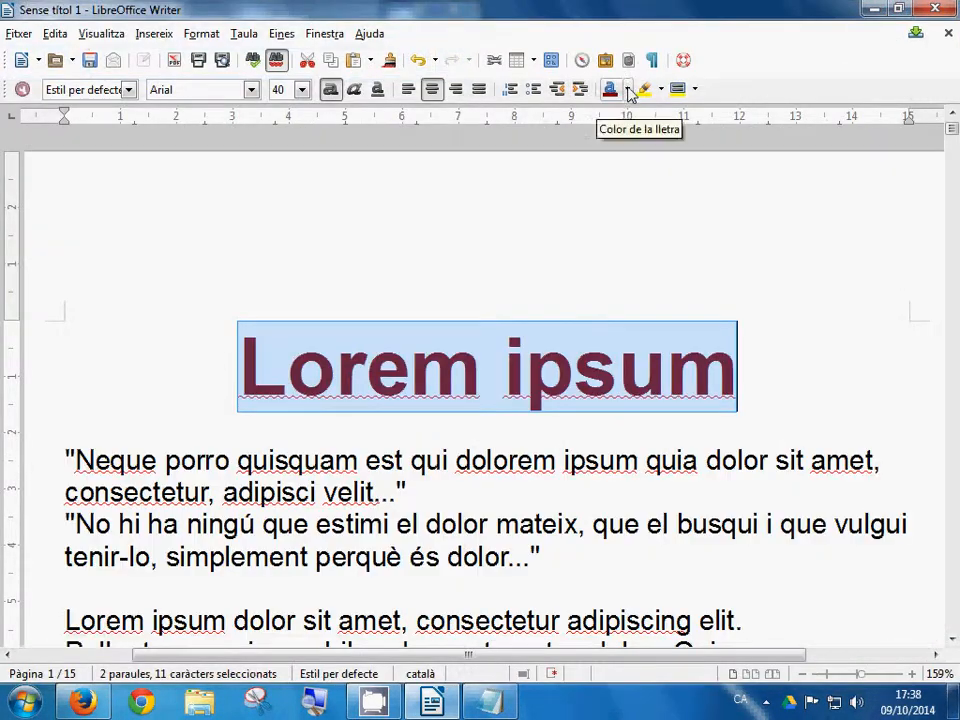
left_click(627, 89)
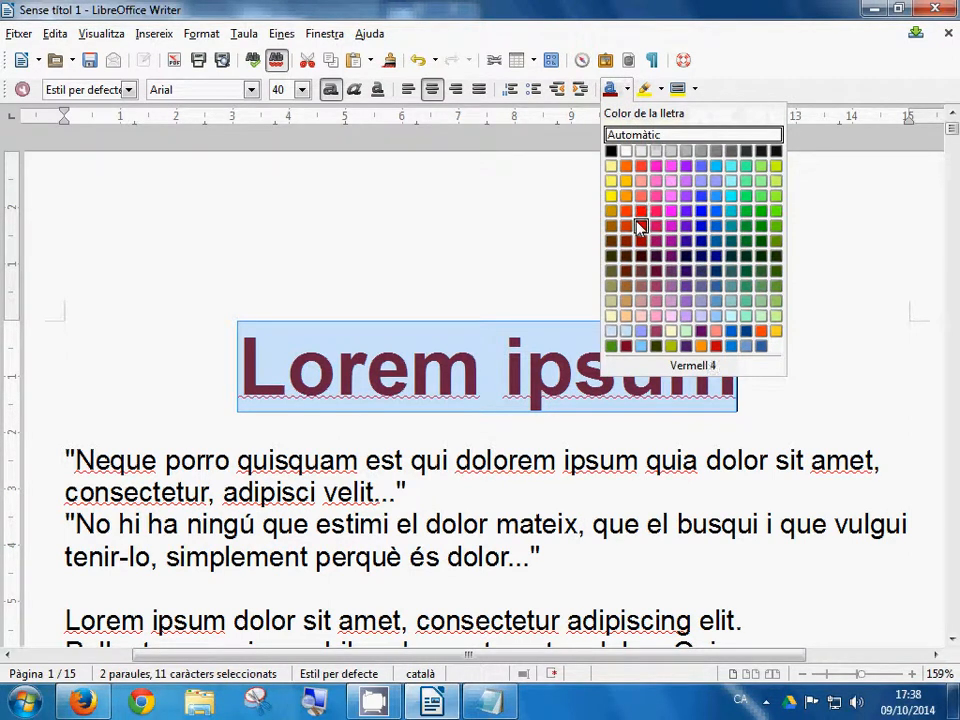
left_click(640, 165)
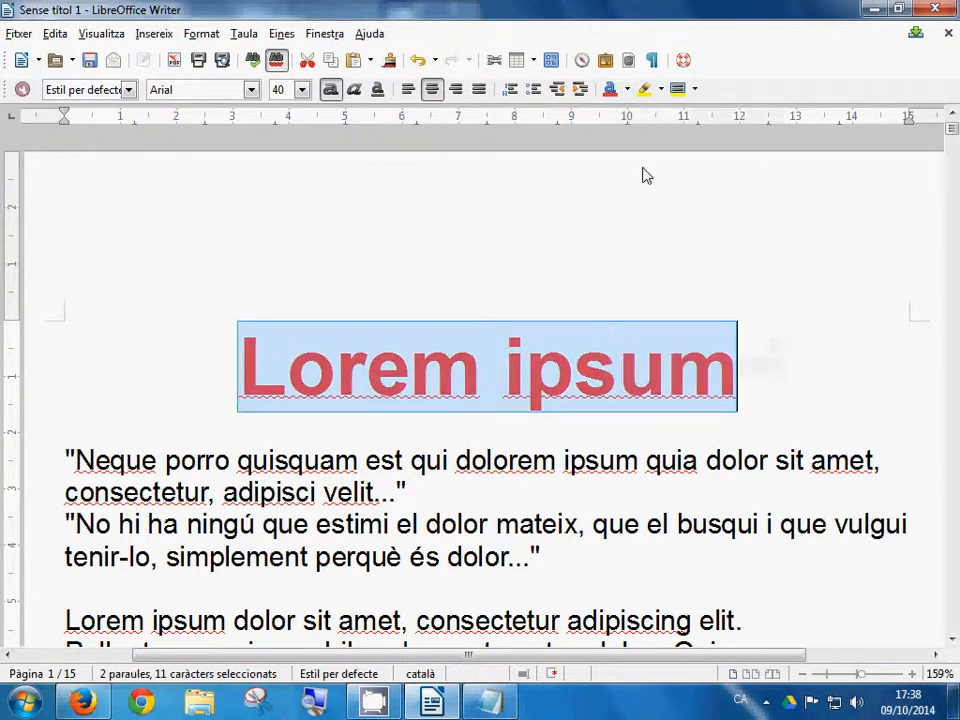
Step: Dock Writer on the right half and highlight the font colour requirement in the assignment
left_click(898, 10)
left_click_drag(735, 33, 958, 35)
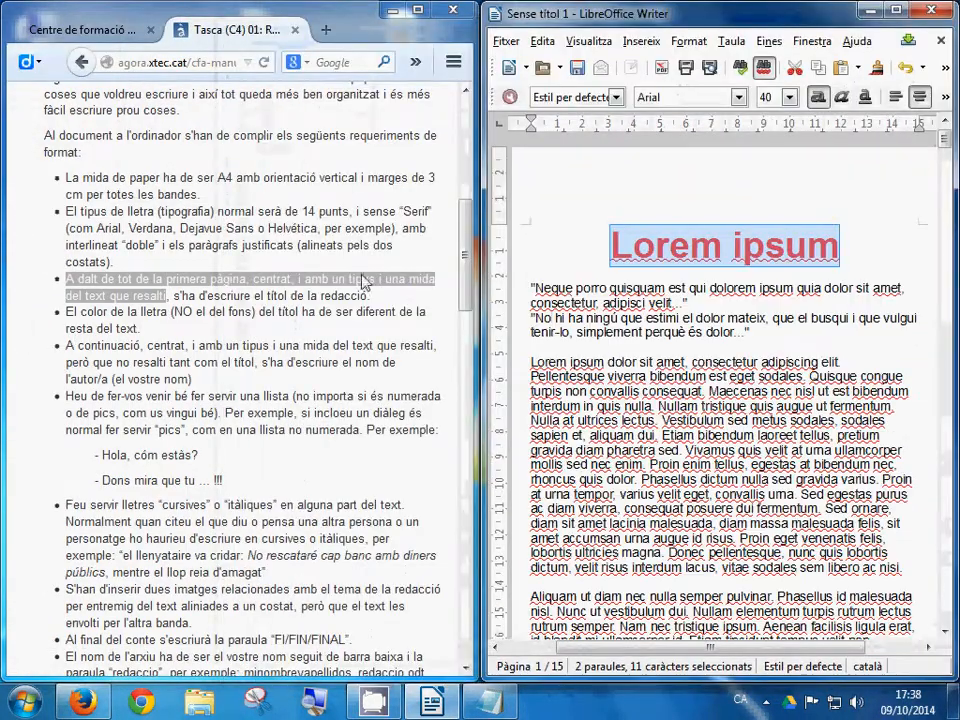
left_click(170, 233)
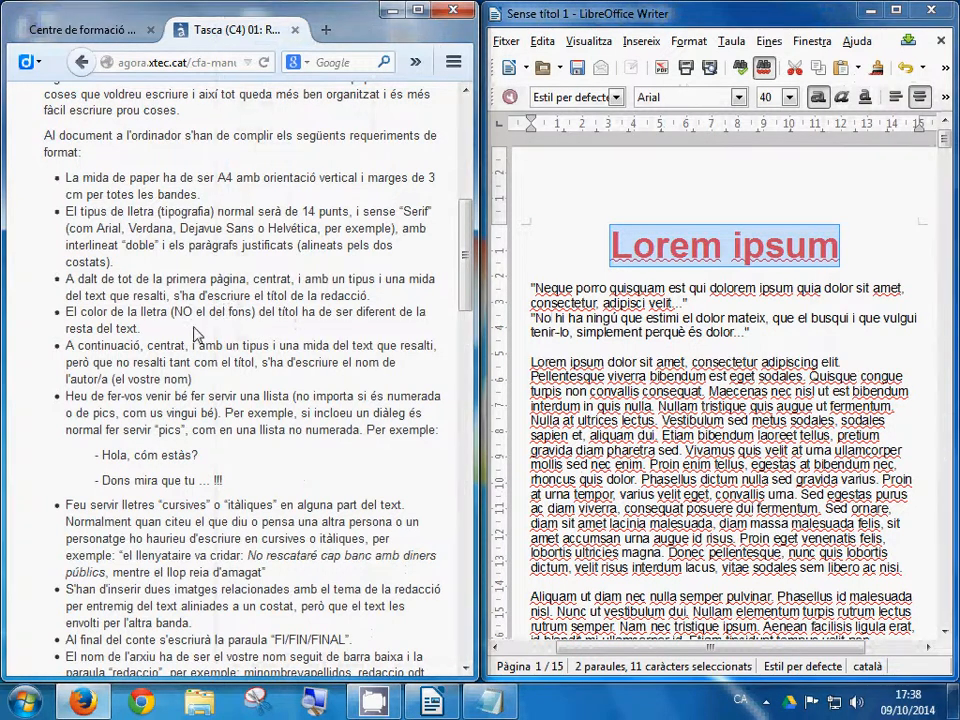
left_click_drag(82, 314, 161, 314)
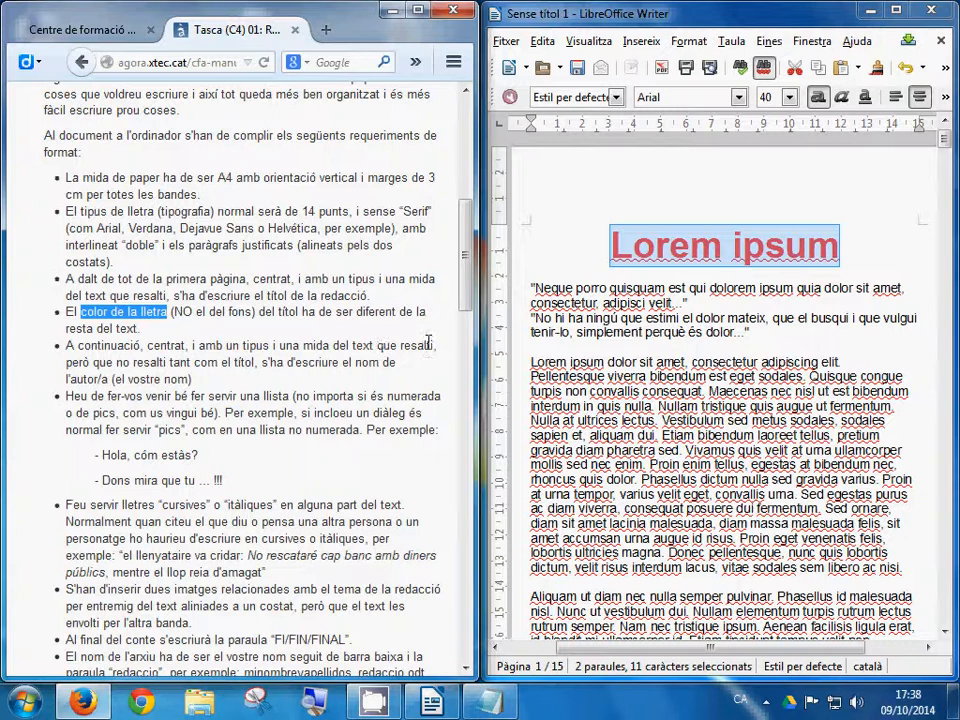
Step: Select the author's name line just below the title, after marking the author-name requirement
left_click_drag(67, 346, 224, 386)
left_click(853, 271)
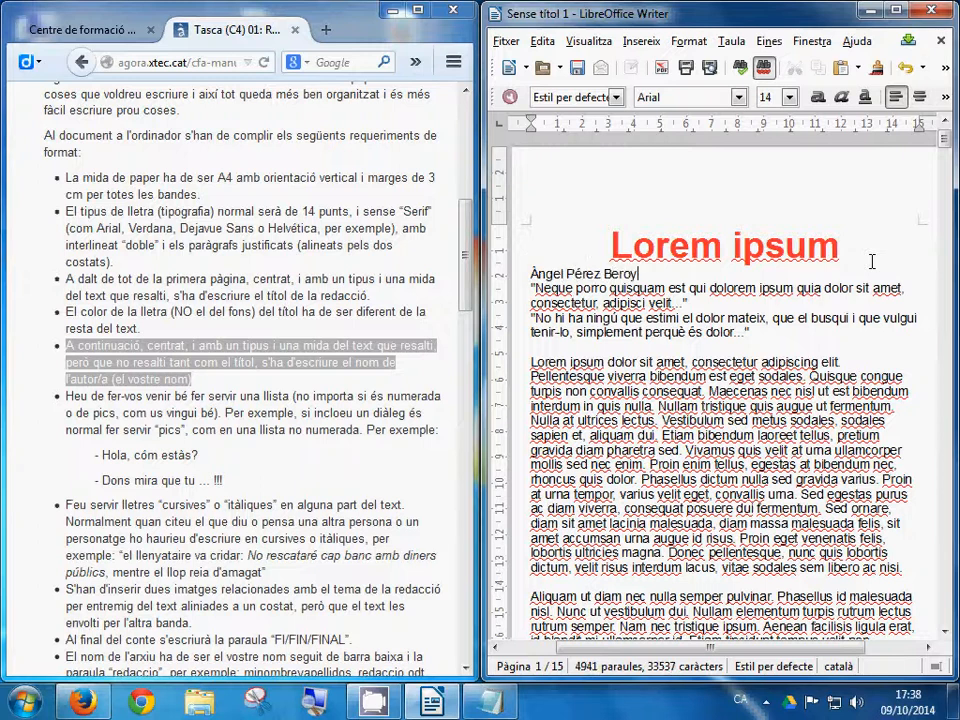
key("shift+Home")
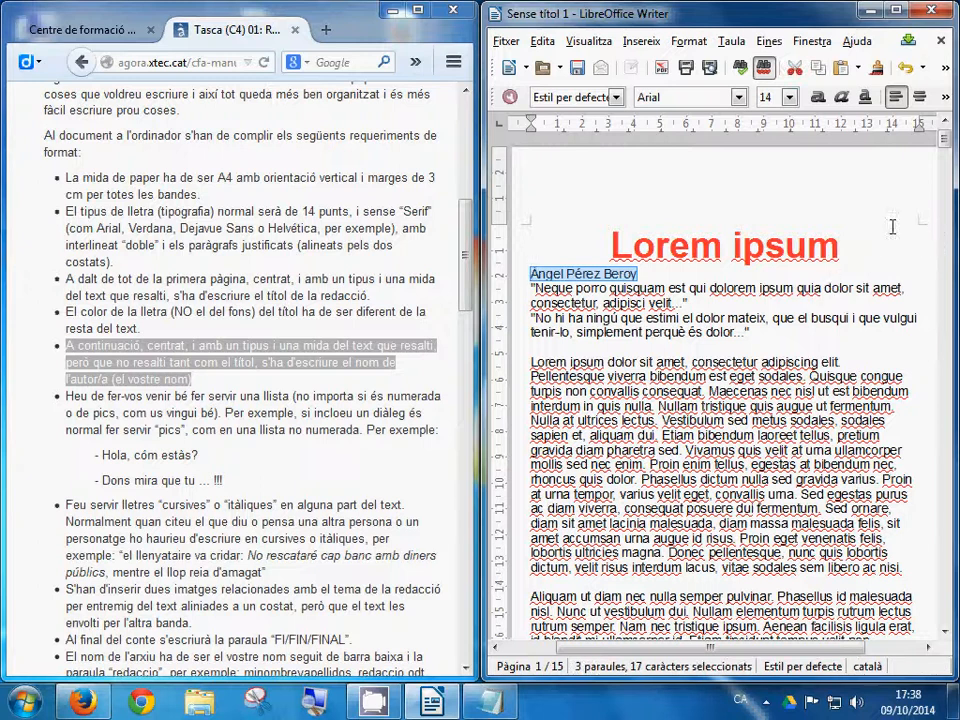
Step: Make the author line centred, bold italic and 22 pt
left_click(891, 12)
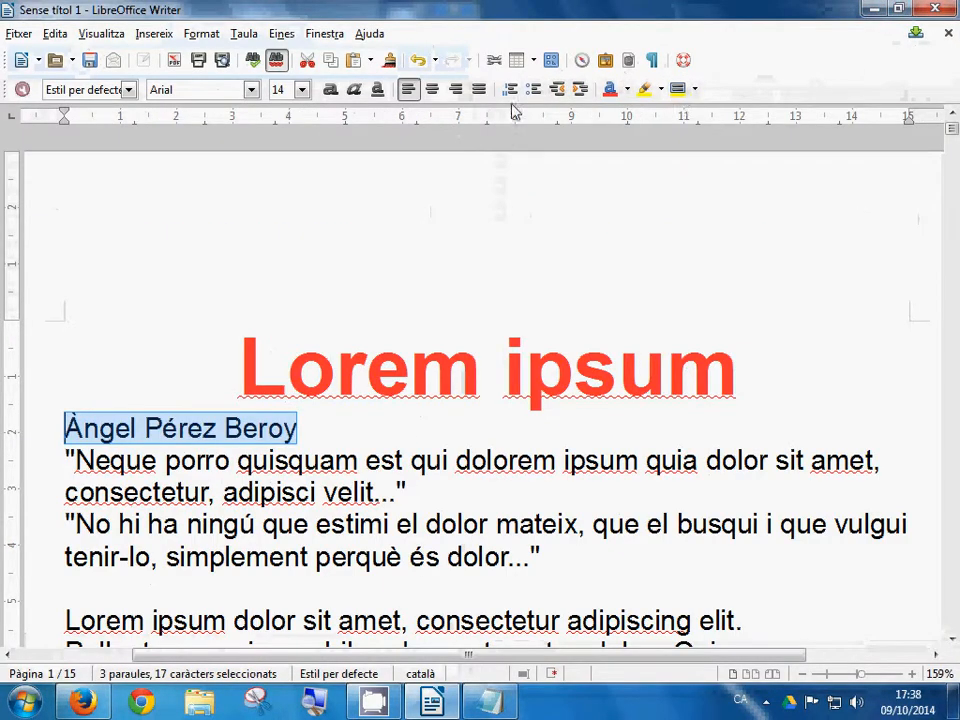
left_click(432, 92)
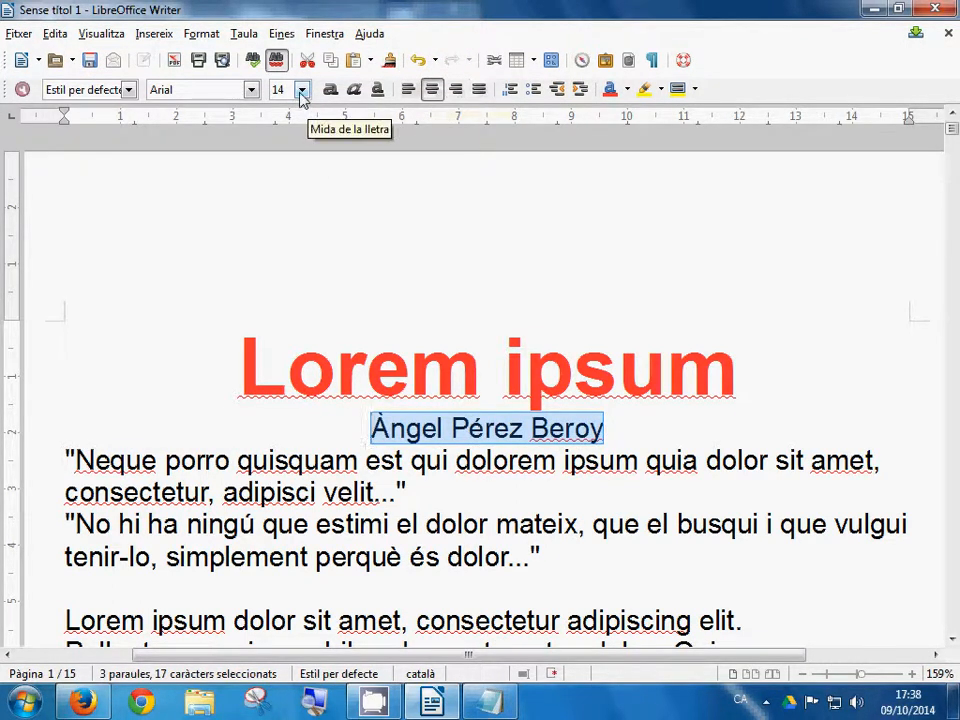
left_click(330, 90)
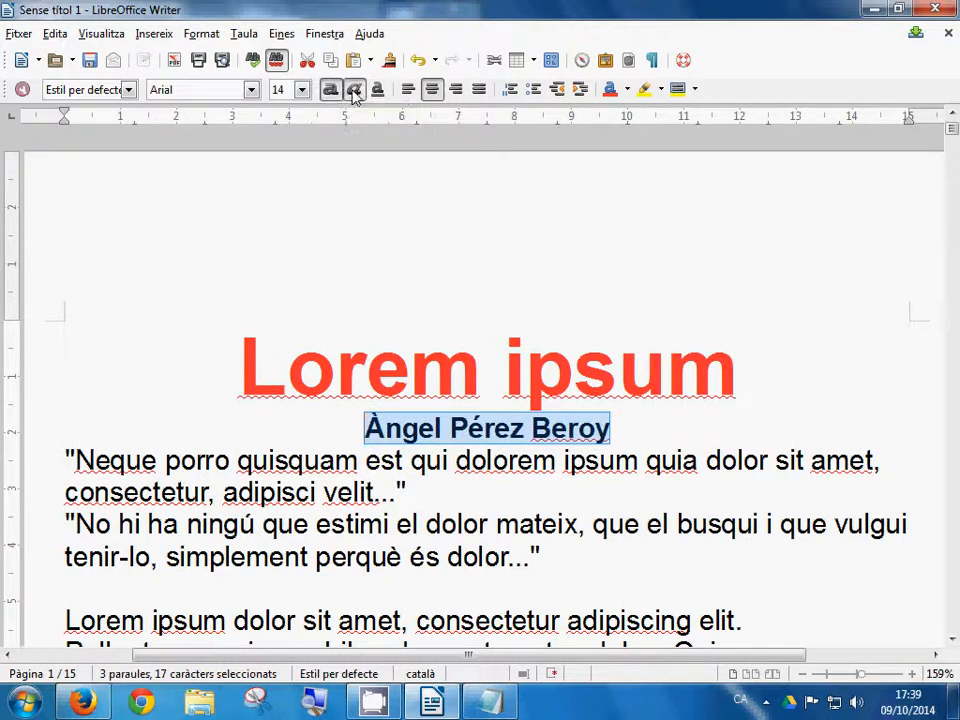
left_click(353, 90)
left_click(302, 90)
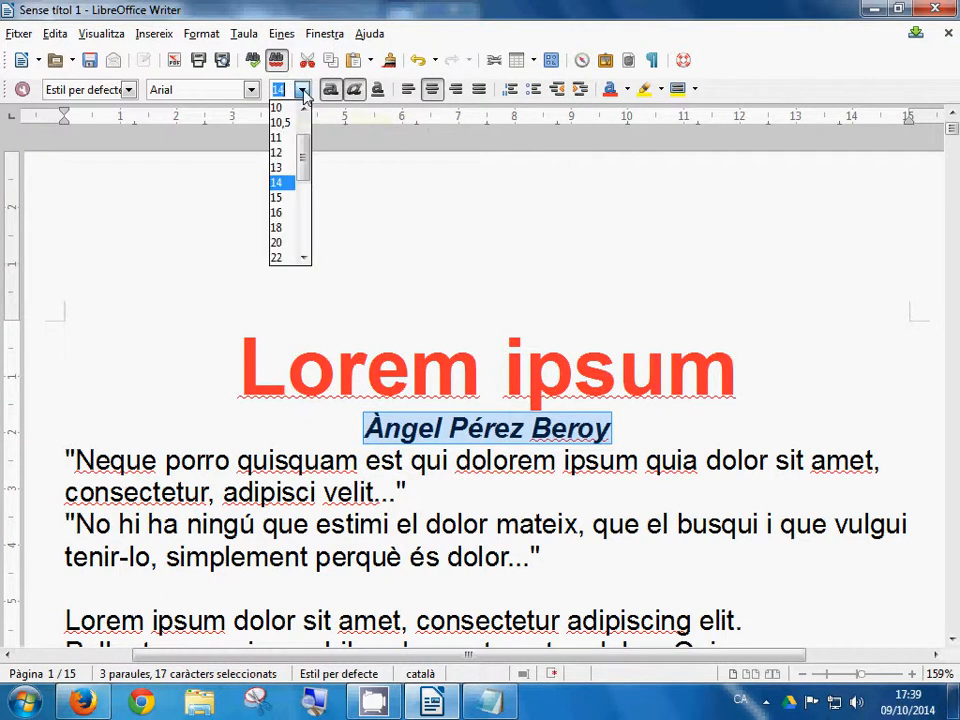
left_click(280, 258)
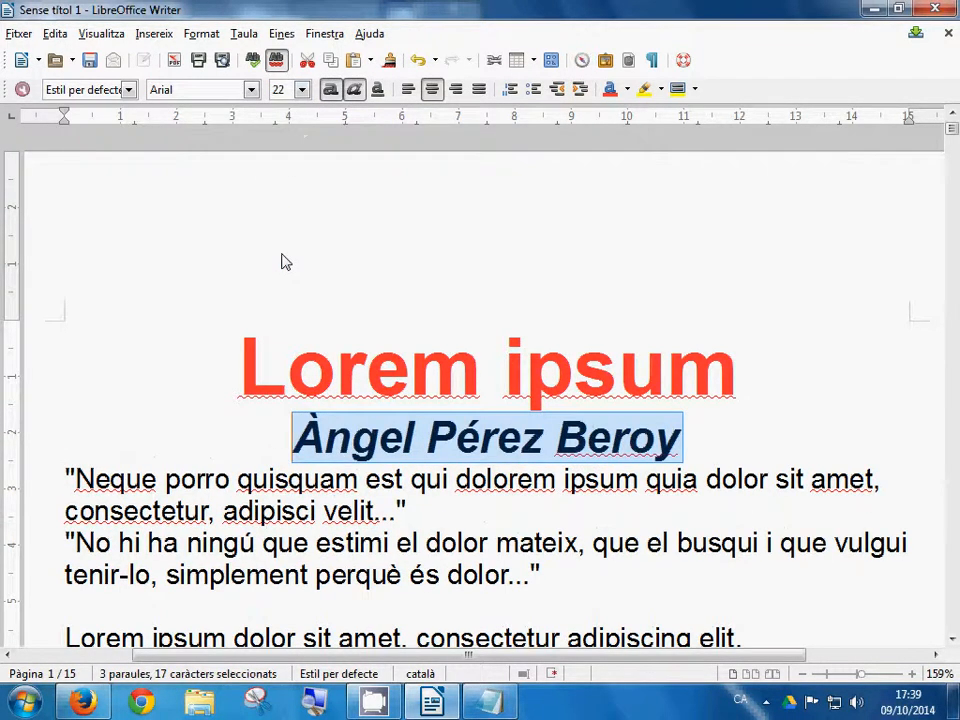
Step: Colour the author line green and snap Writer back to the right half
left_click(627, 89)
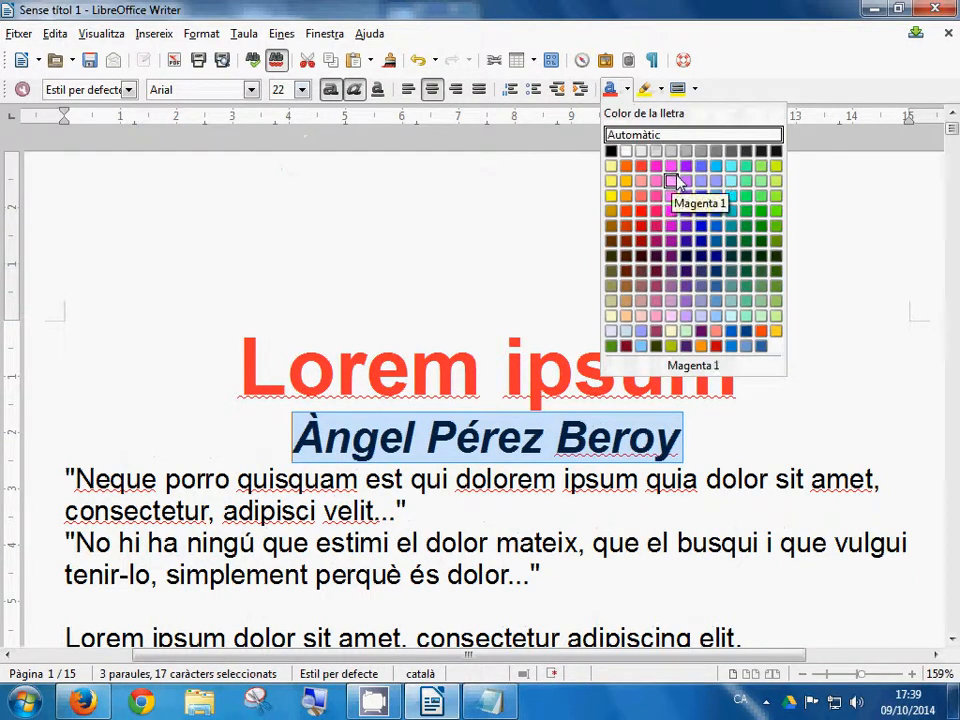
left_click(745, 224)
left_click(806, 390)
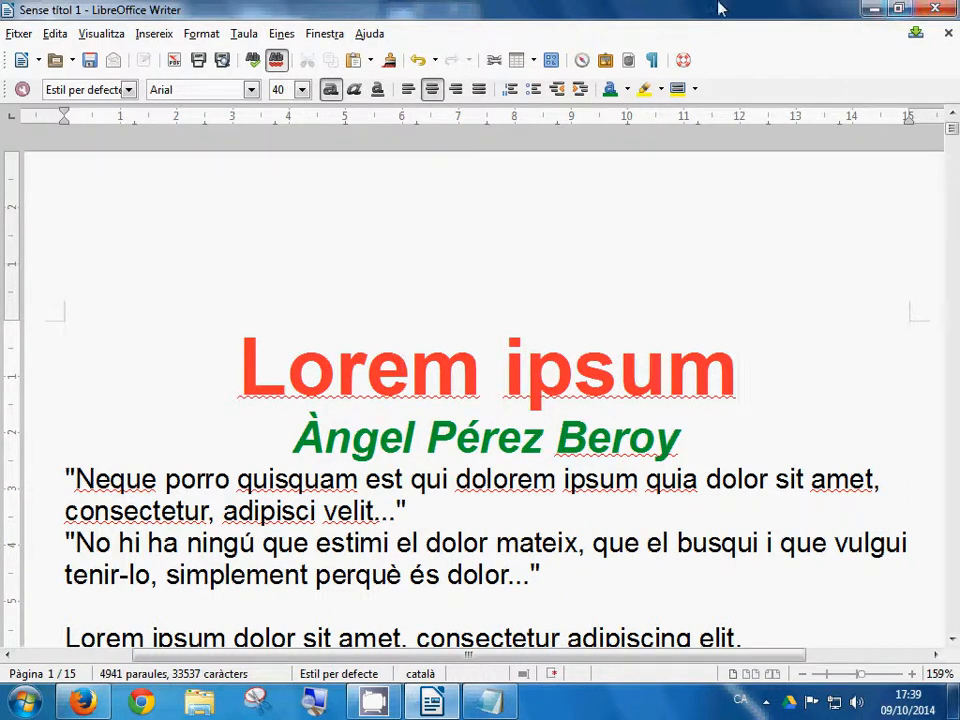
double_click(612, 8)
key("super+Right")
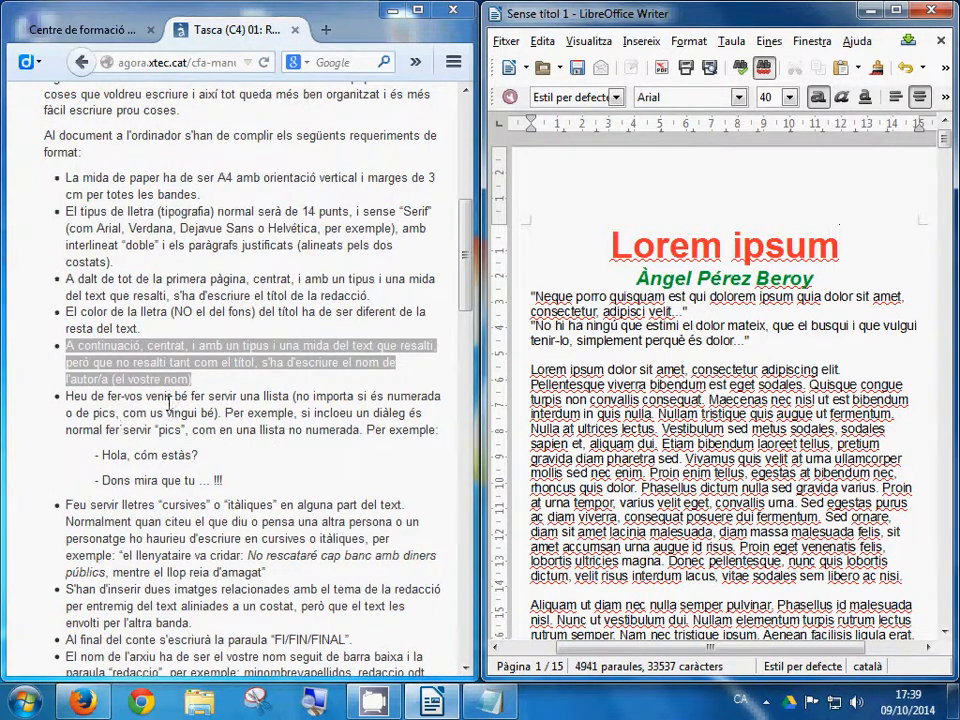
Step: Start 'Phasellus id malesuada' on a new line and highlight the list requirement
scroll(170, 403, "down", 3)
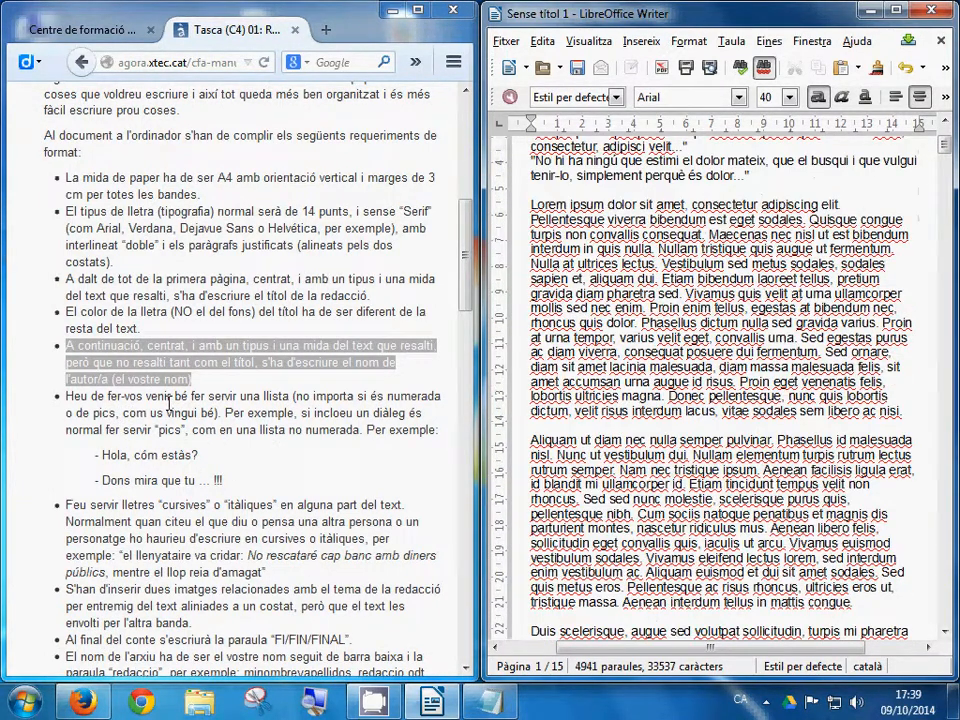
left_click(777, 440)
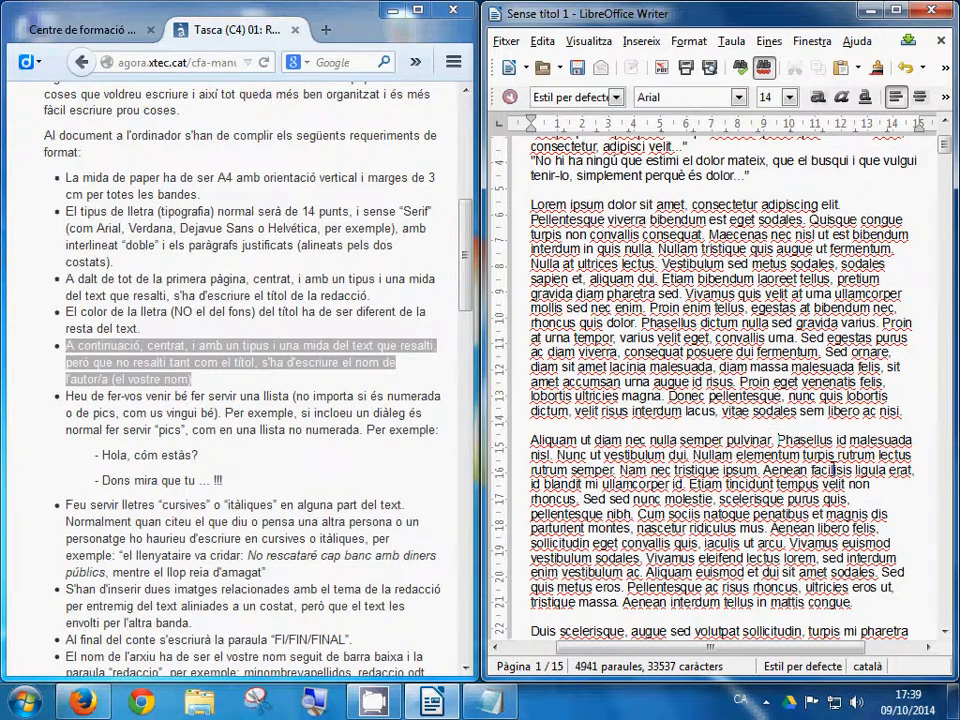
key("Return")
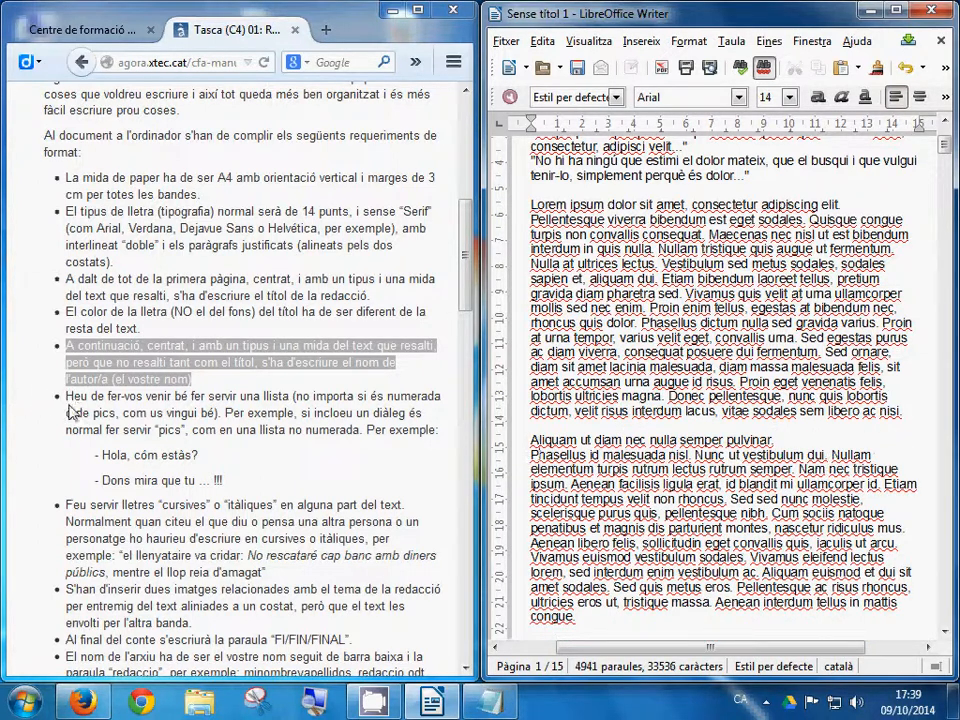
left_click(198, 437)
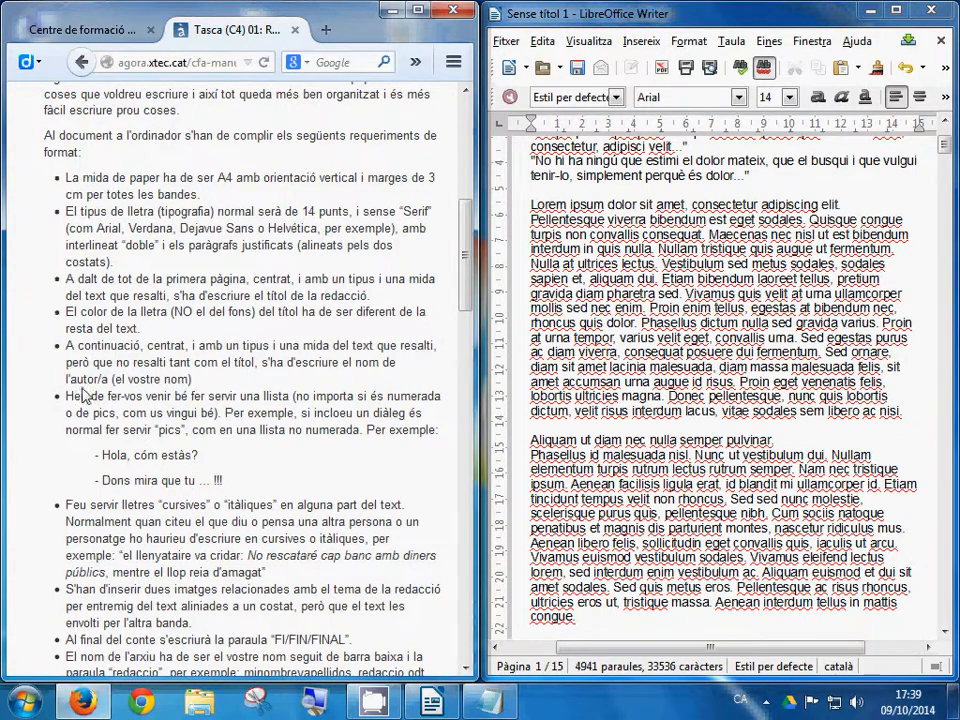
left_click_drag(66, 397, 243, 487)
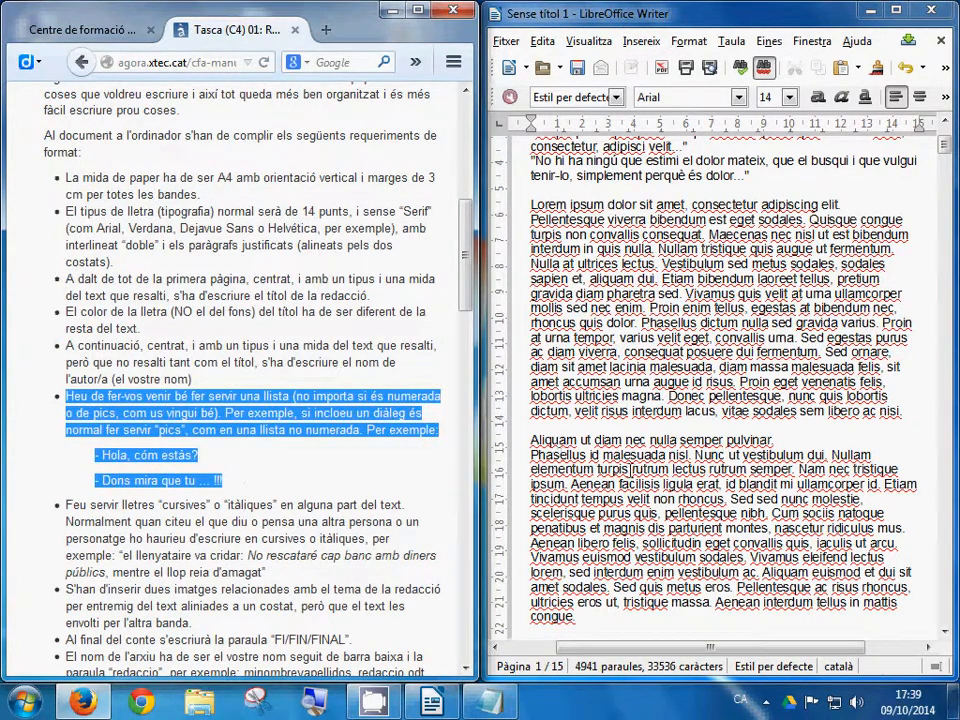
Step: Put 'Nunc ut vestibulum' and 'Nullam elementum' on own lines, blank line before 'Nam nec tristique'
left_click(765, 452)
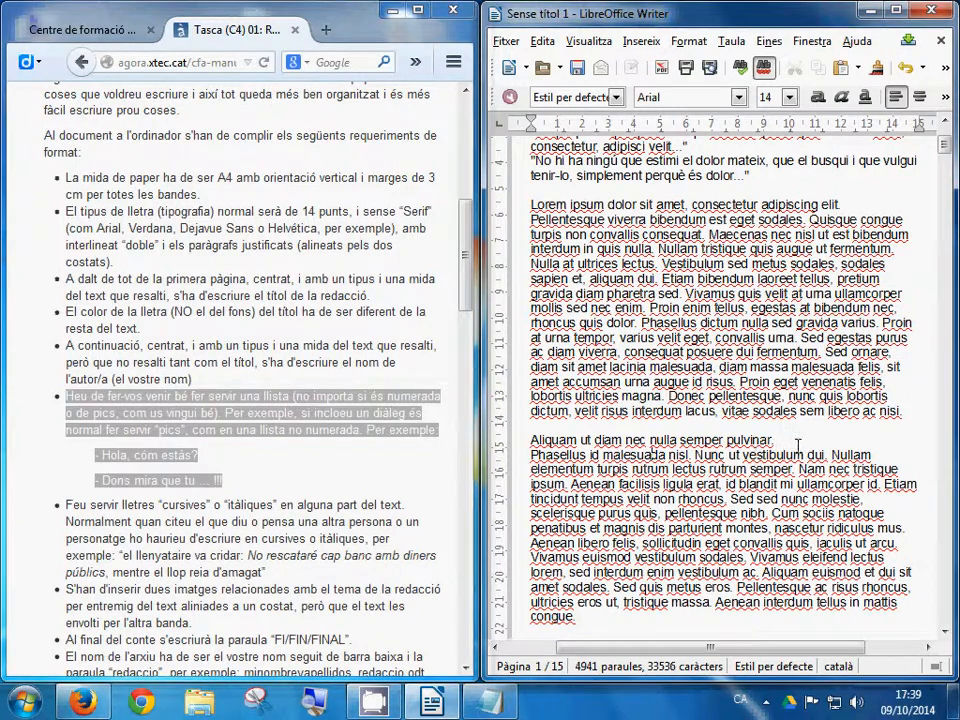
key("BackSpace")
key("Return")
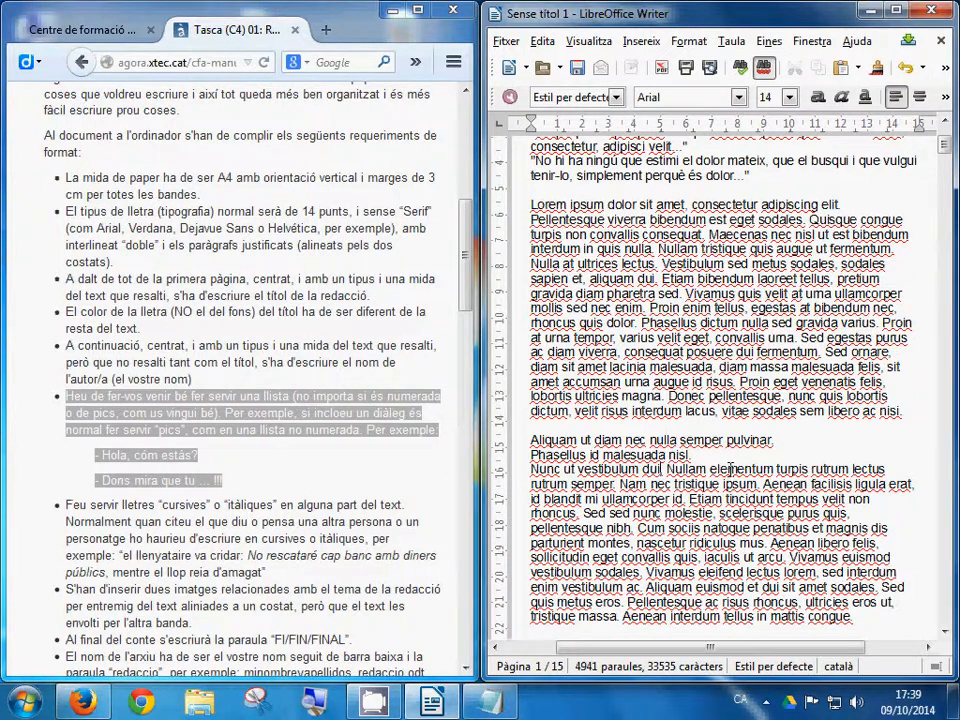
key("BackSpace")
key("Return")
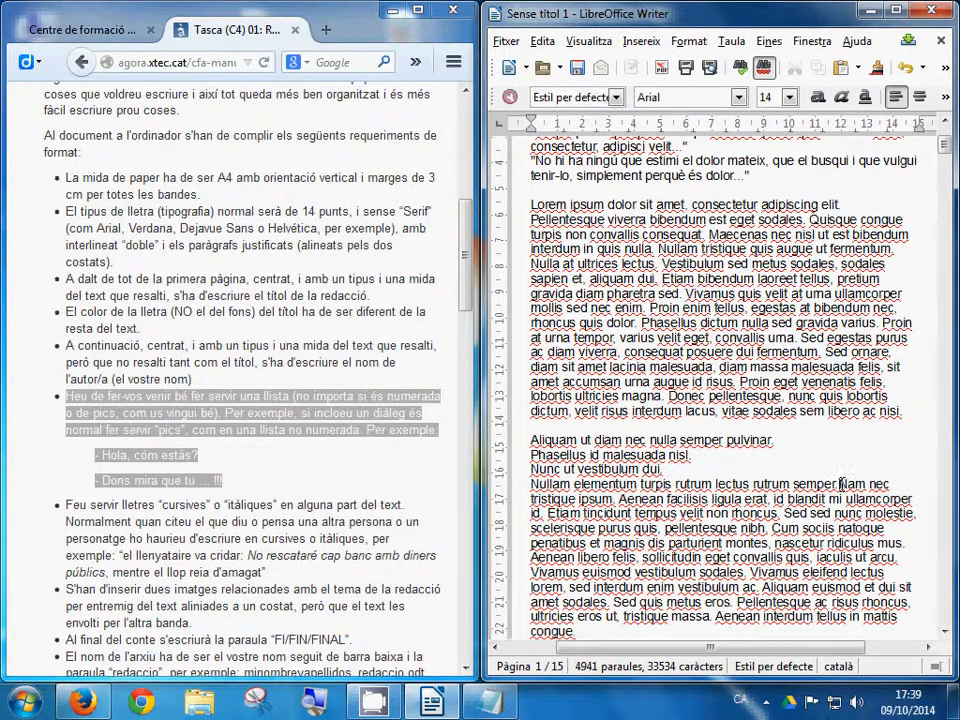
key("BackSpace")
key("Return")
key("Return")
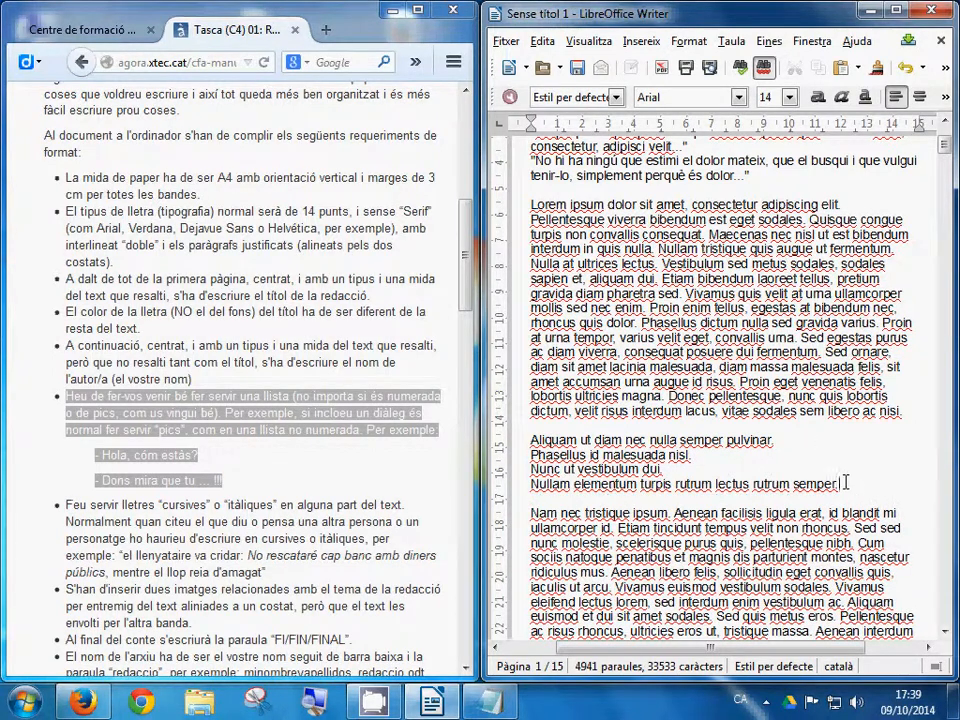
left_click_drag(845, 482, 529, 440)
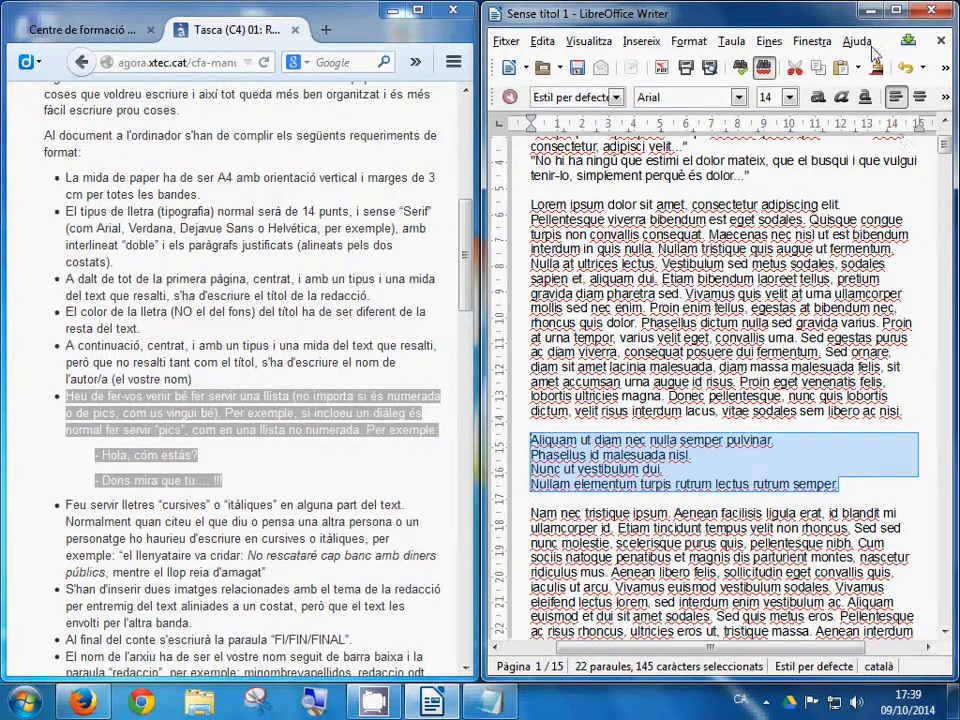
Step: Bullet the four lines from Aliquam to semper., briefly trying numbering first
double_click(668, 12)
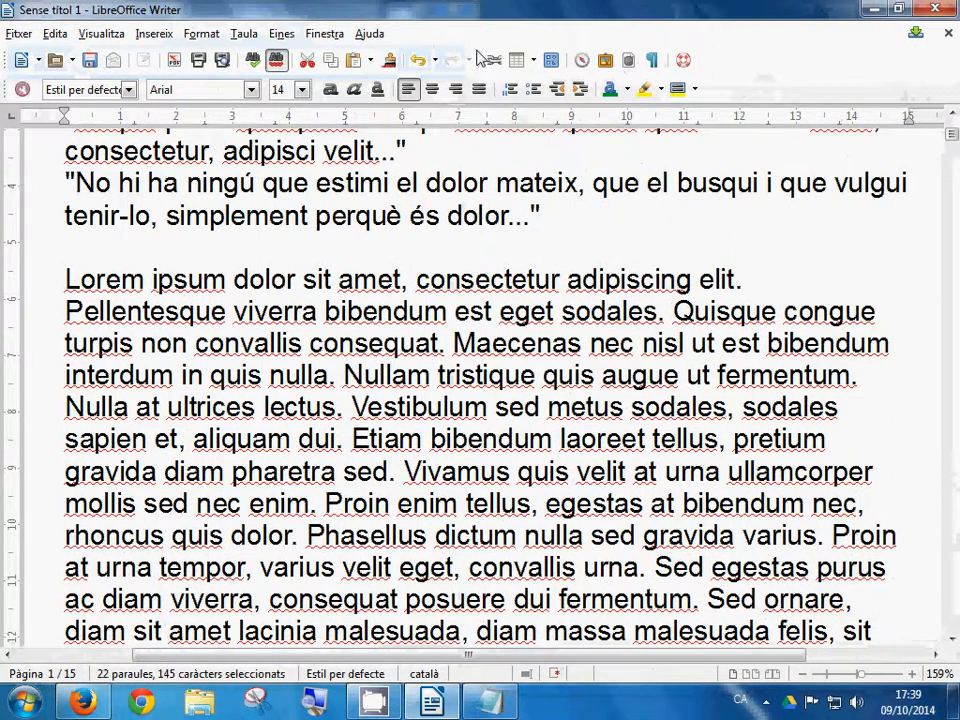
scroll(549, 309, "down", 3)
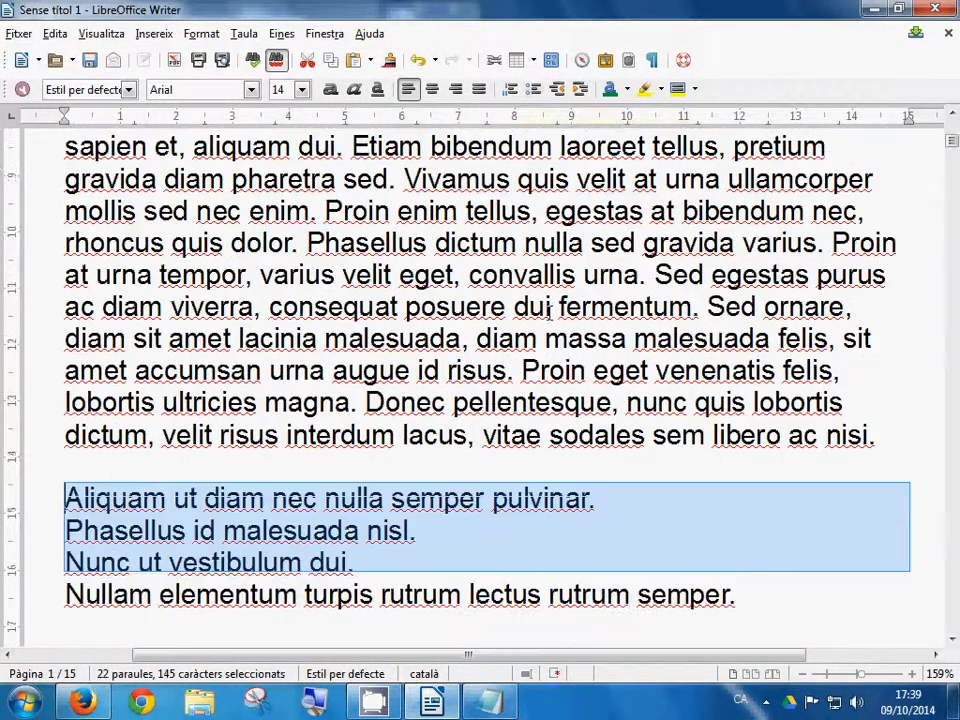
scroll(549, 309, "down", 1)
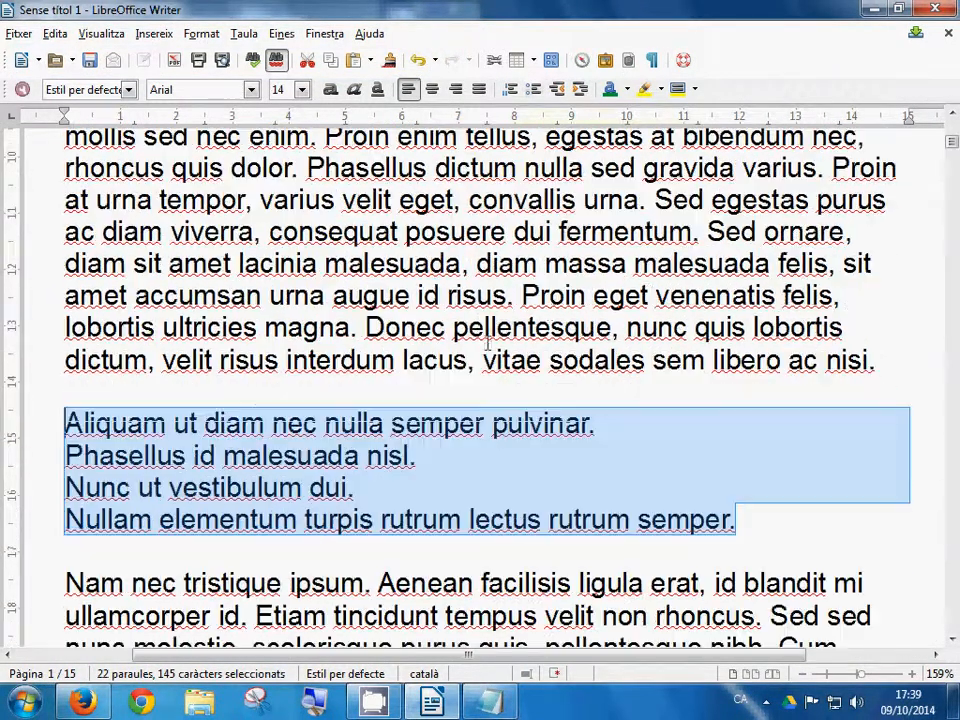
left_click(538, 90)
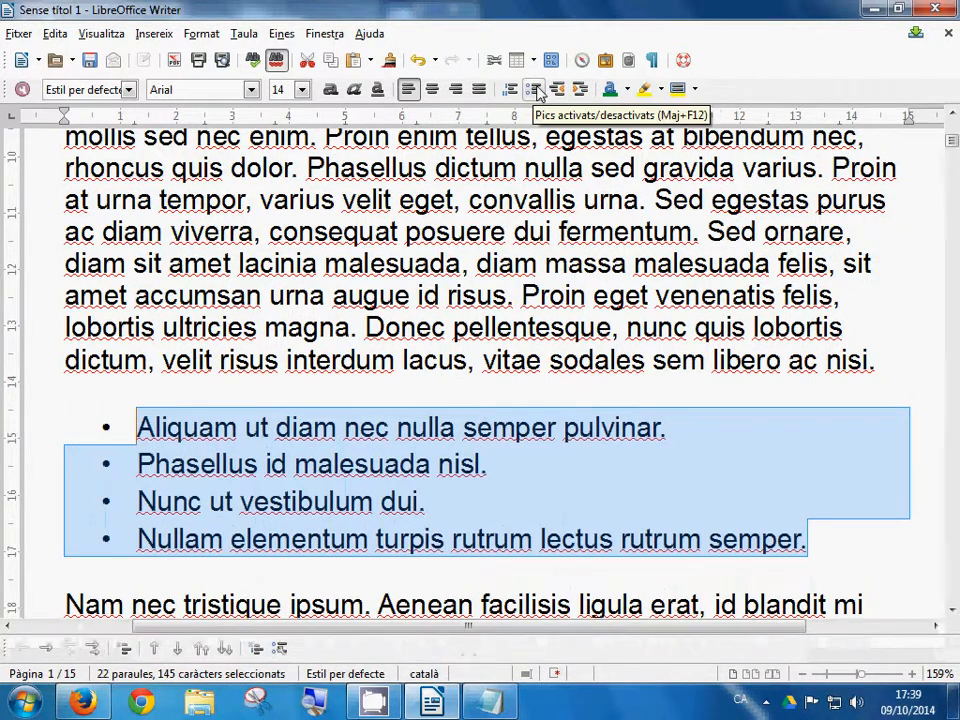
left_click(512, 92)
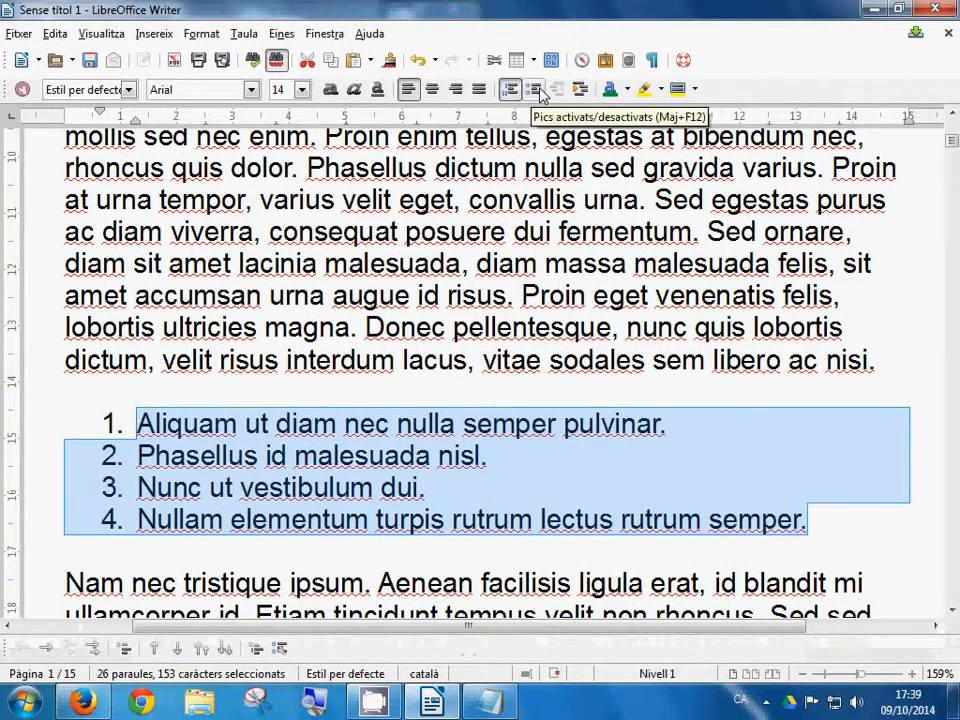
left_click(536, 90)
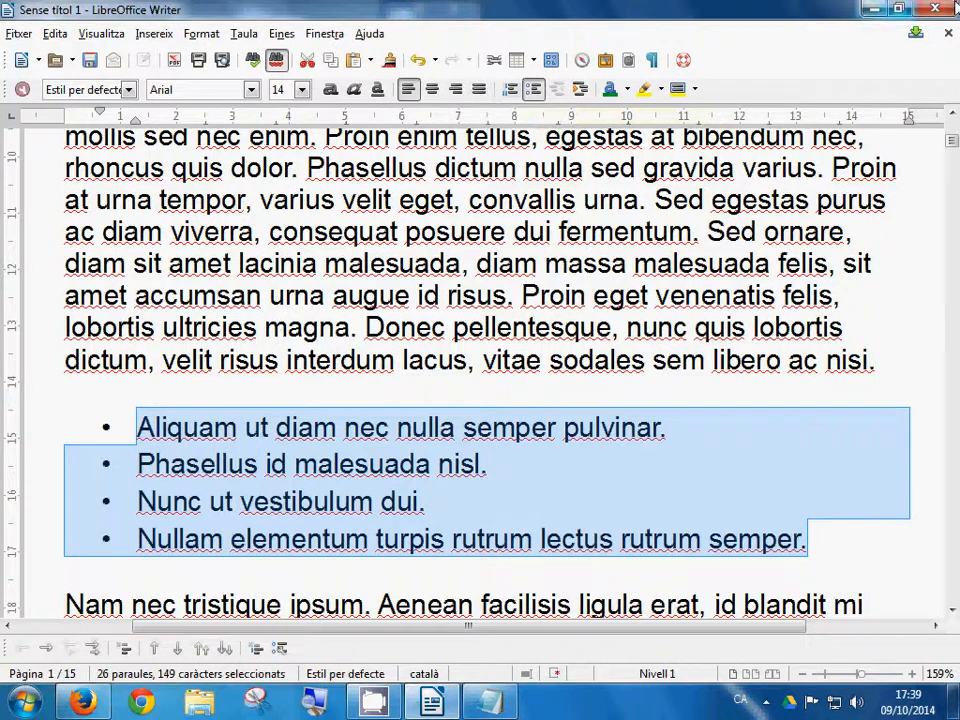
left_click_drag(631, 8, 957, 2)
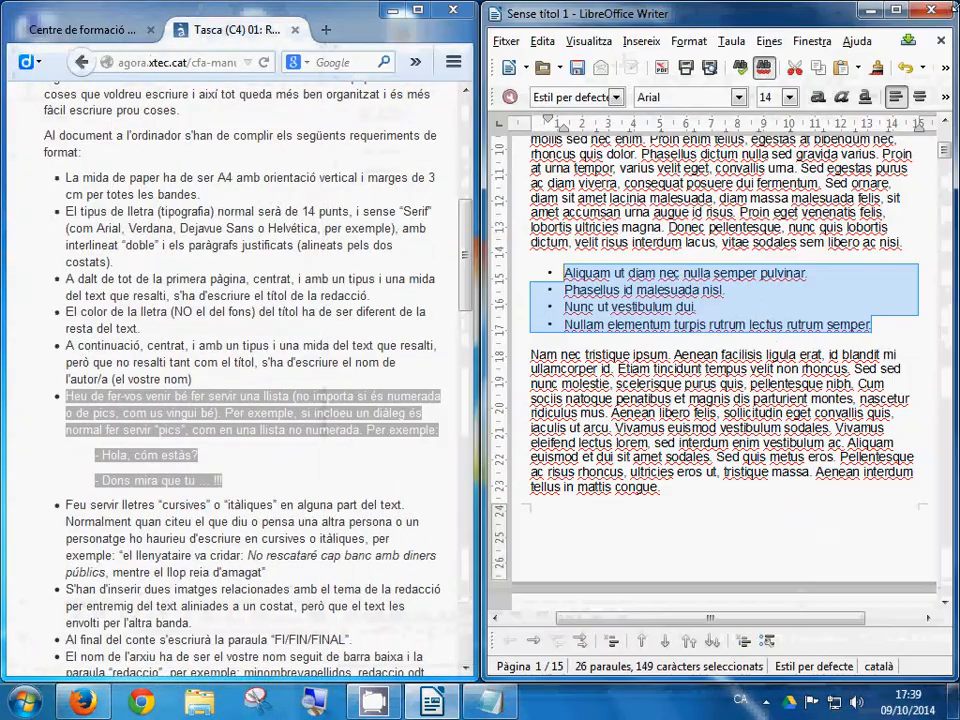
left_click(241, 503)
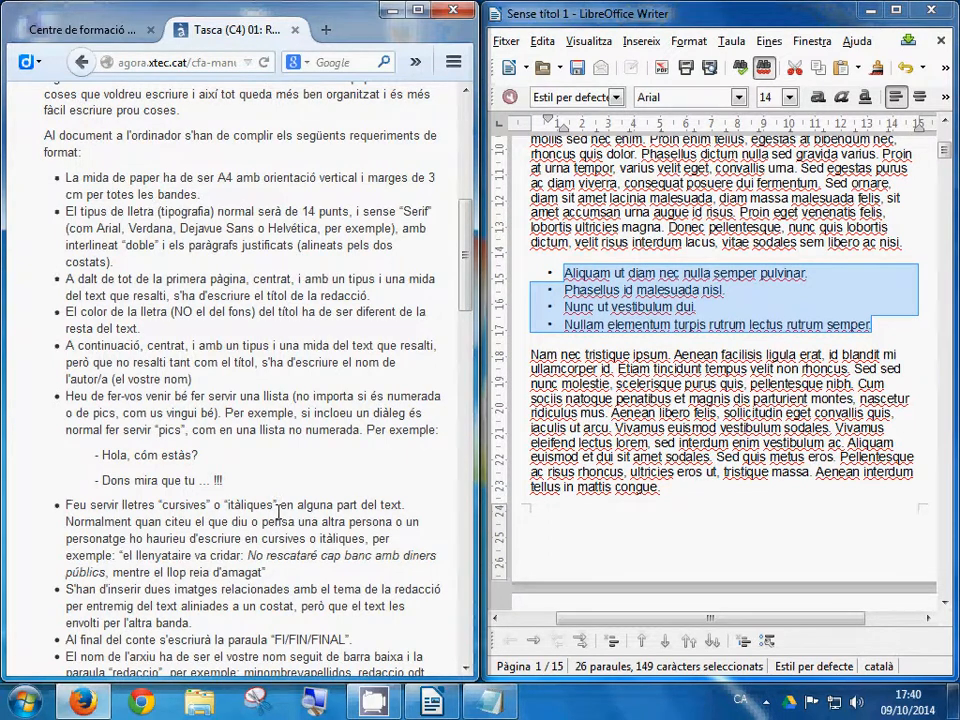
scroll(278, 511, "up", 1)
scroll(278, 511, "down", 4)
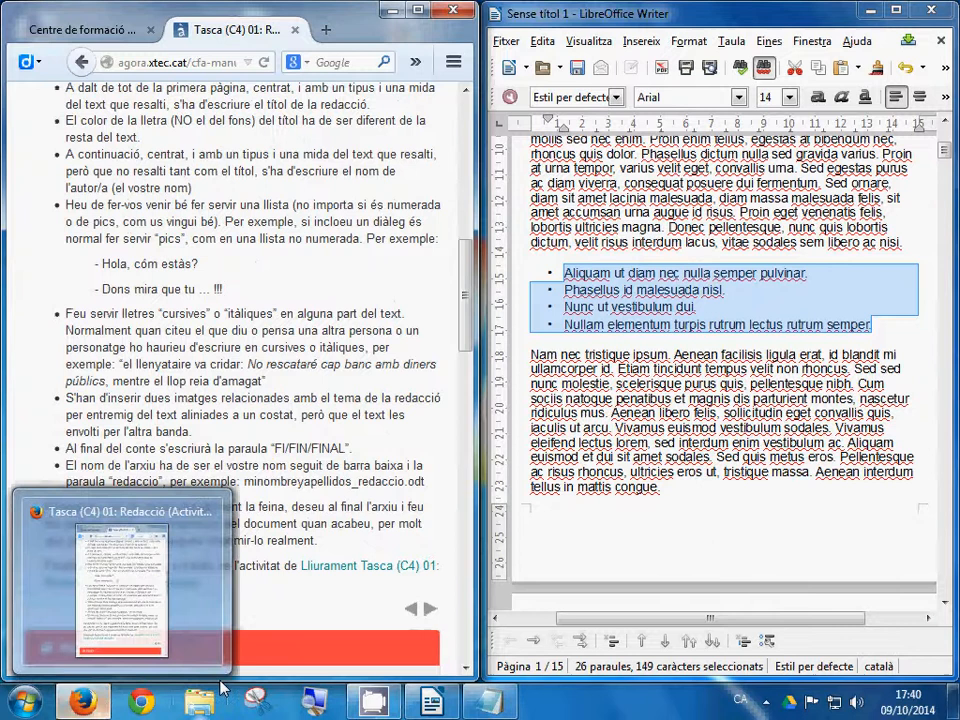
mouse_move(95, 707)
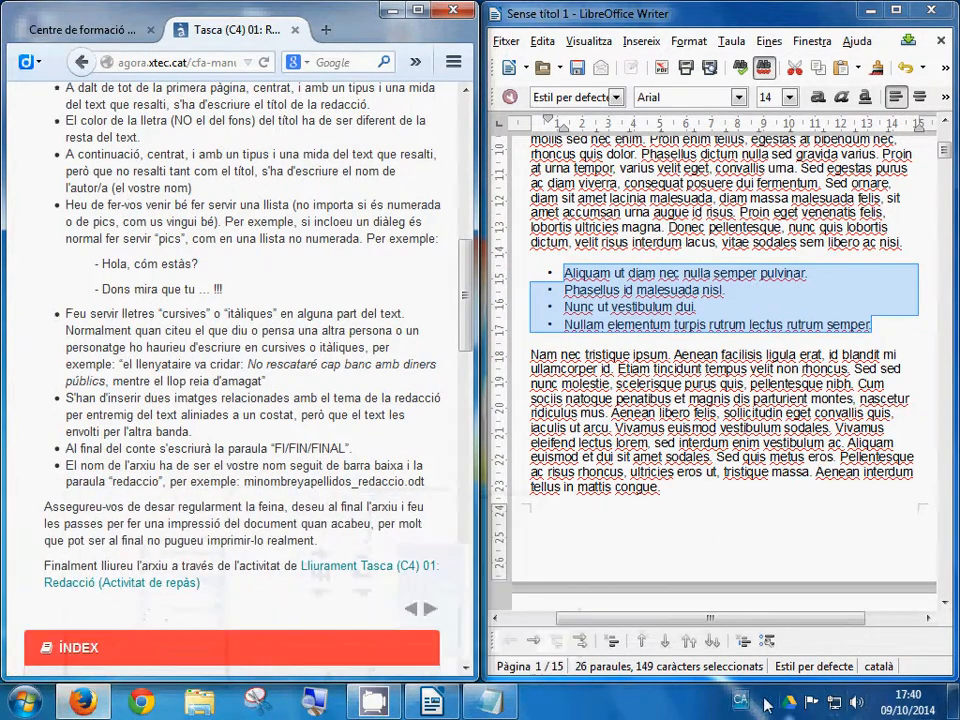
left_click(766, 701)
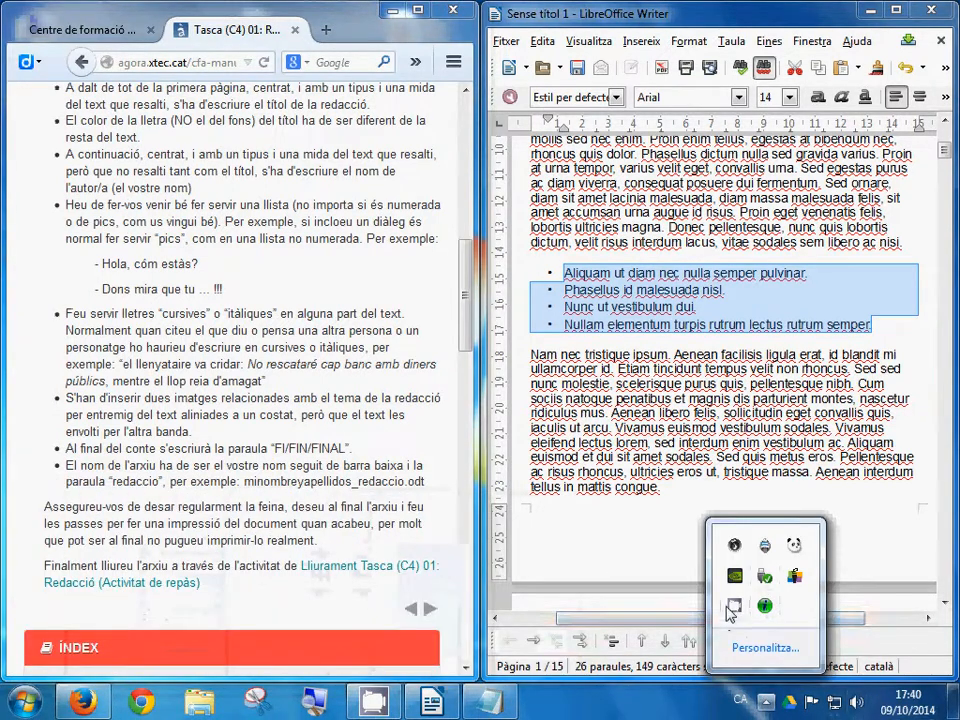
right_click(734, 605)
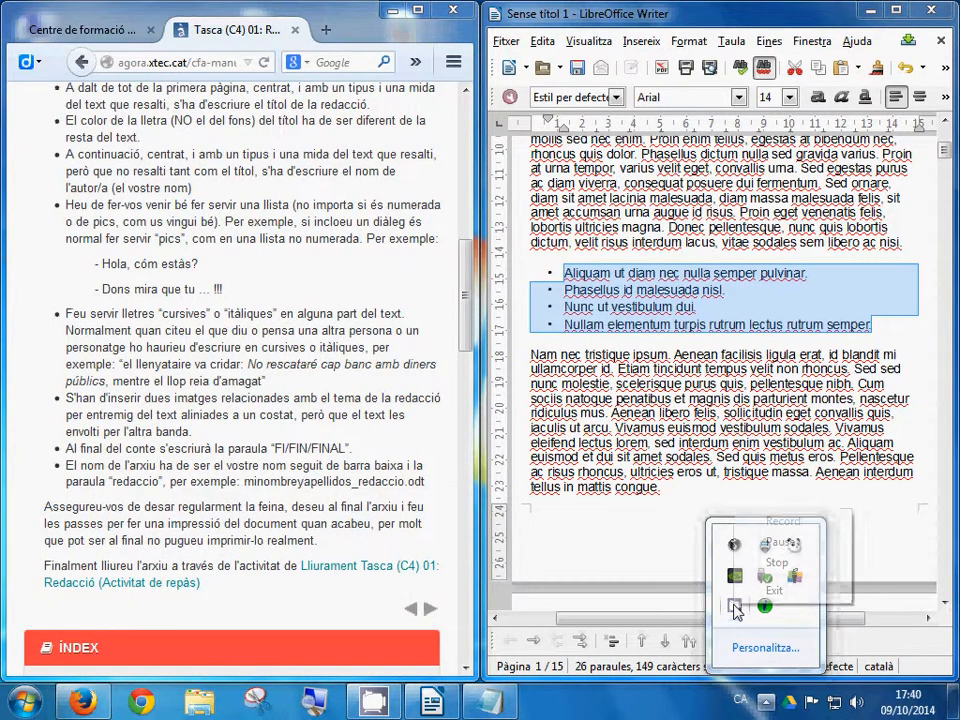
left_click(783, 540)
left_click(783, 521)
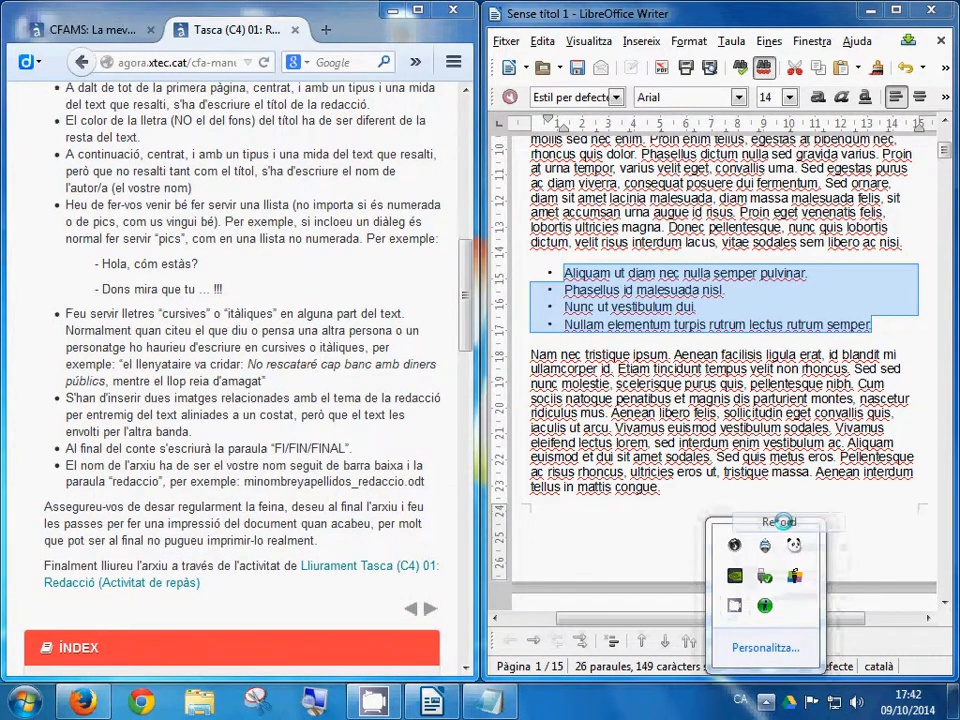
left_click(879, 508)
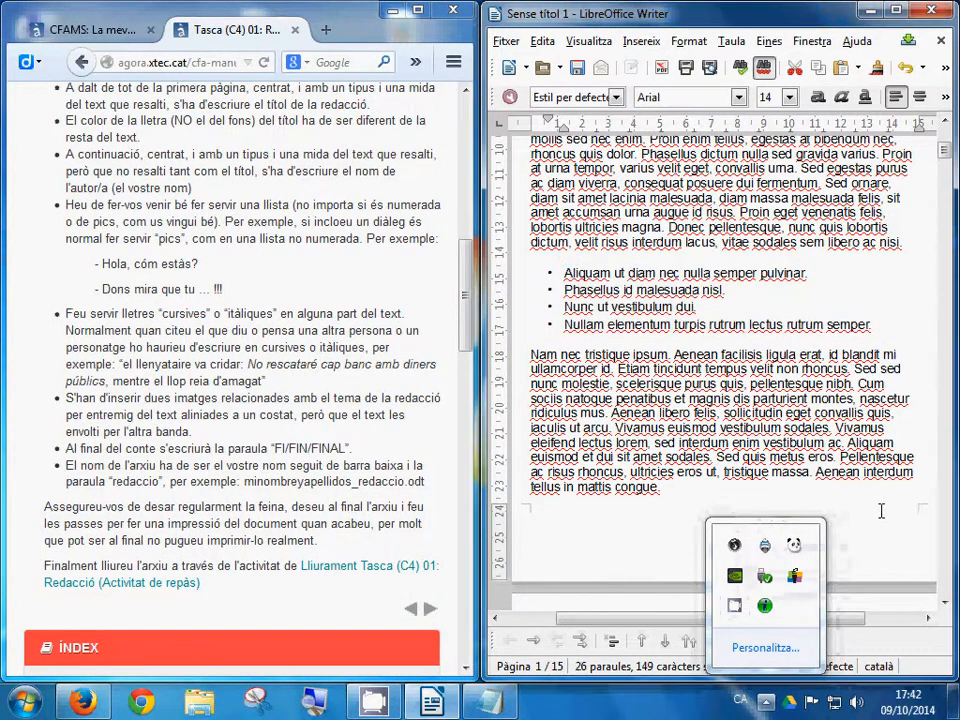
left_click(211, 589)
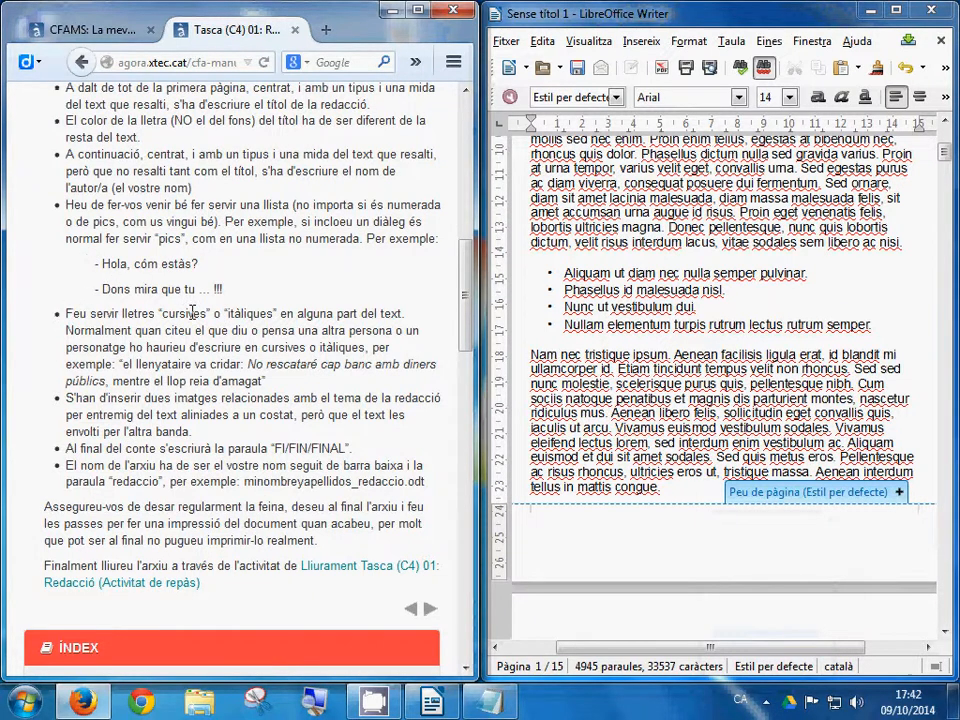
Step: Set the 'Nam nec tristique' paragraph in italics
left_click_drag(70, 313, 273, 316)
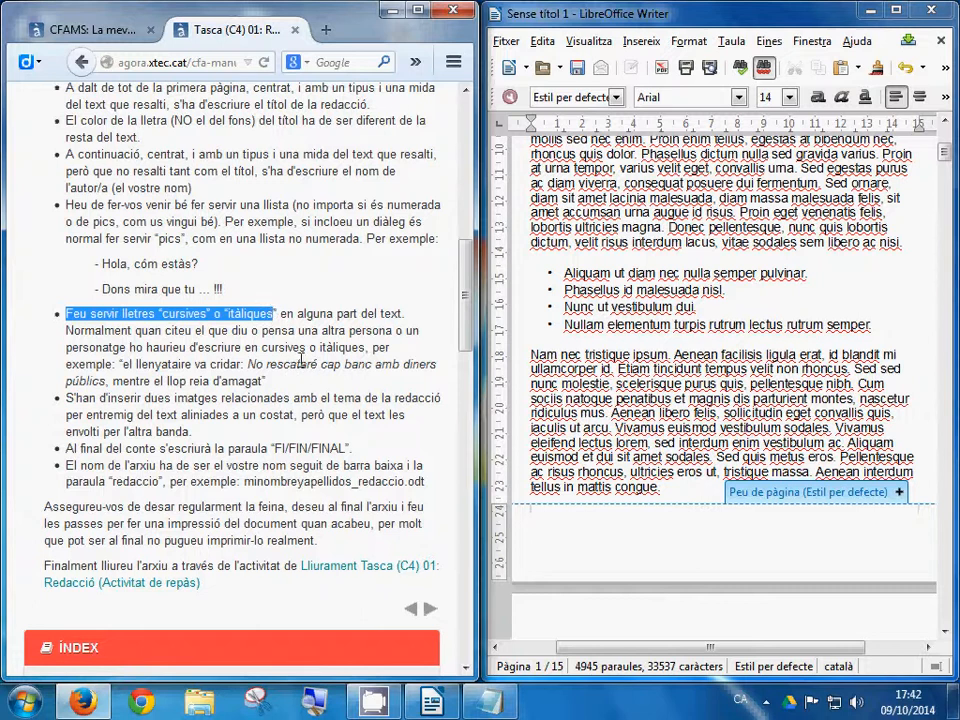
left_click_drag(531, 354, 661, 488)
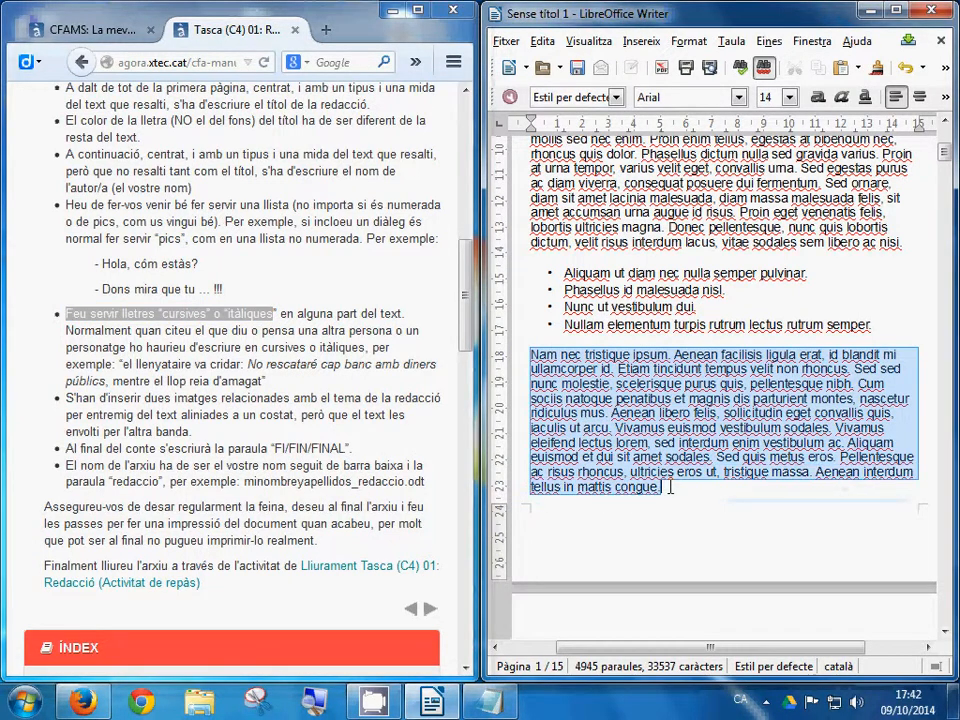
left_click(842, 98)
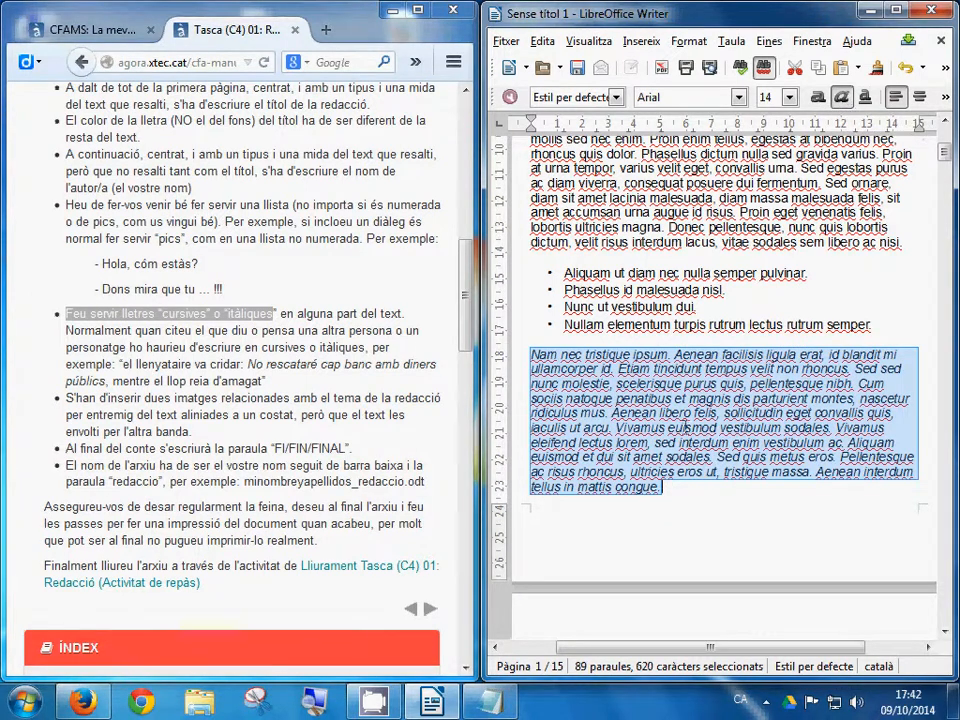
left_click(686, 428)
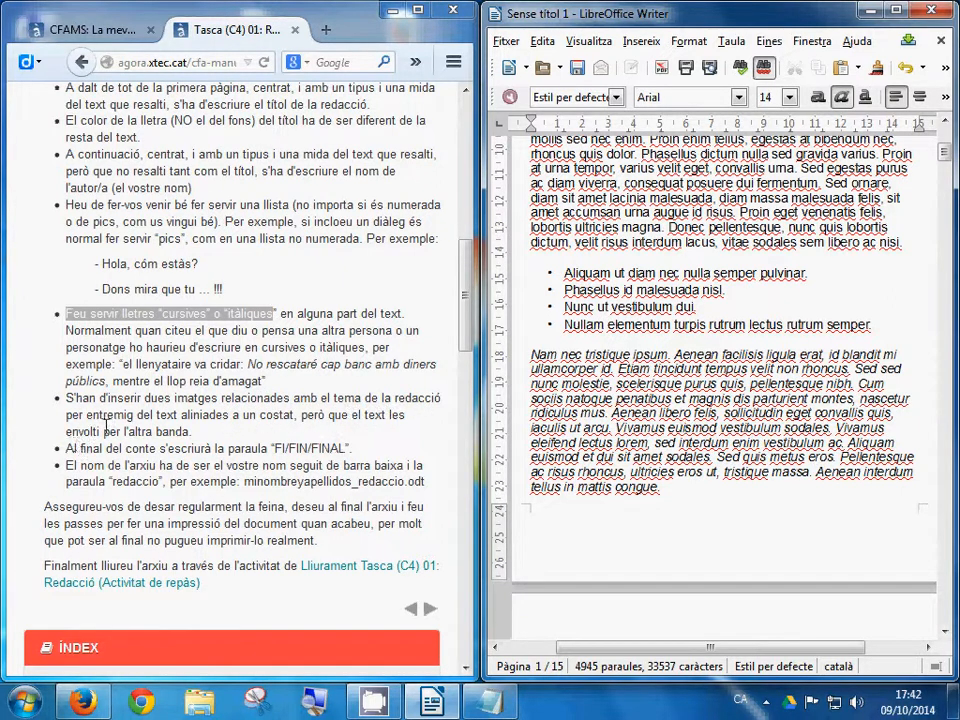
left_click_drag(190, 431, 66, 408)
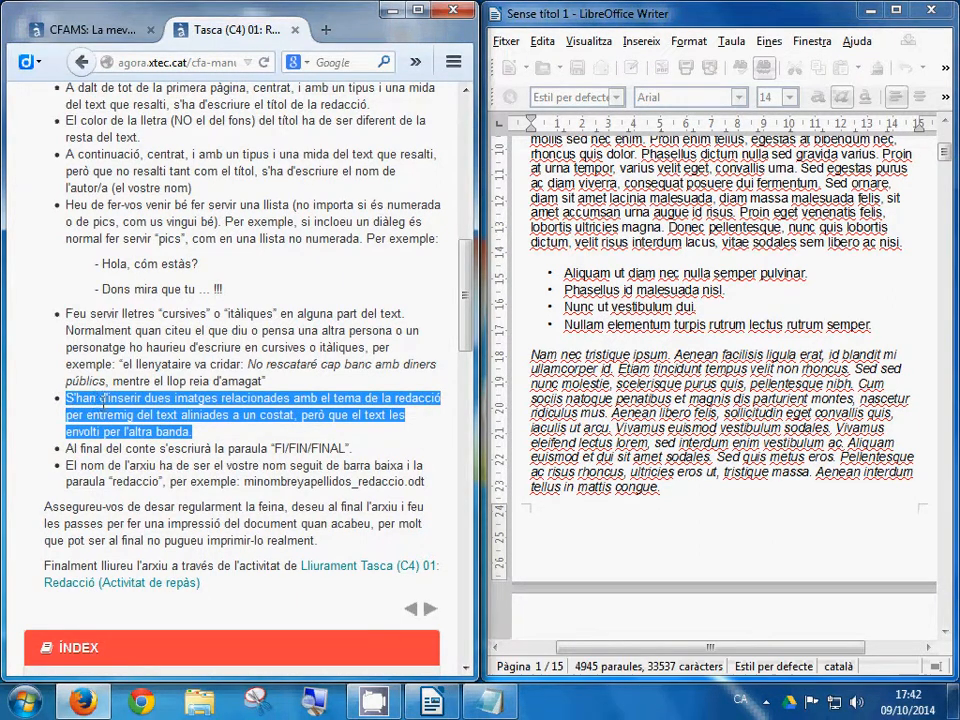
left_click(489, 701)
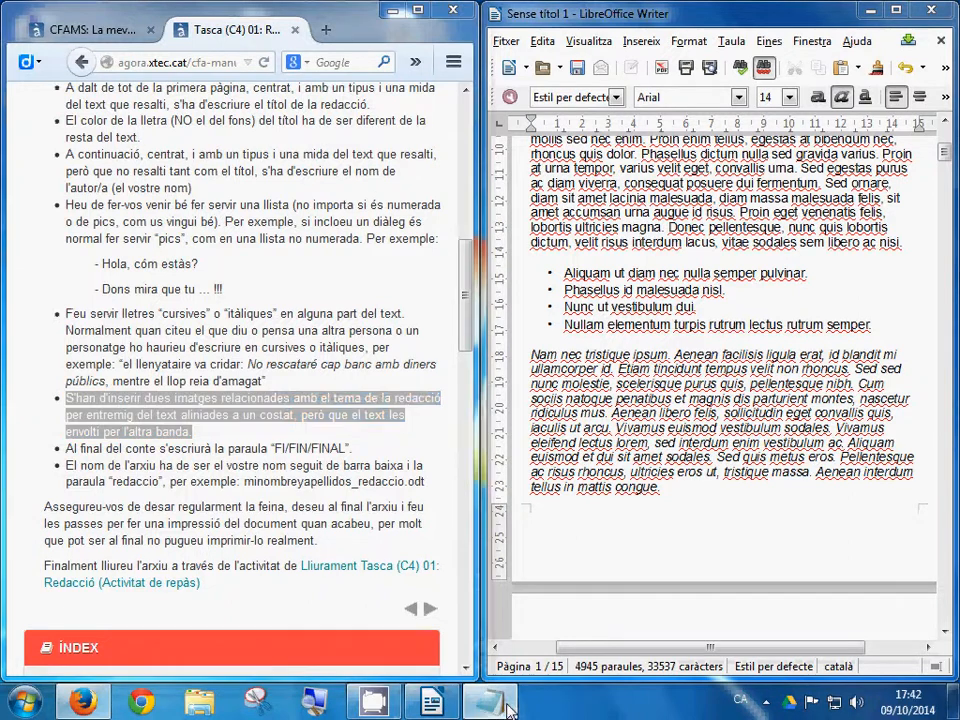
type("in")
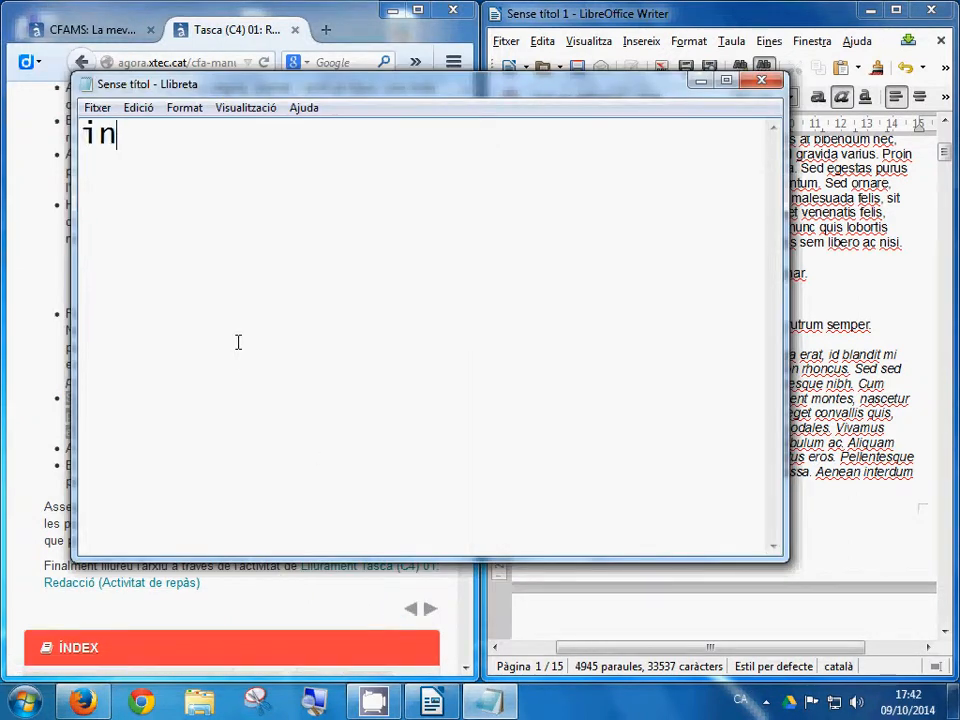
type("serir imatges ")
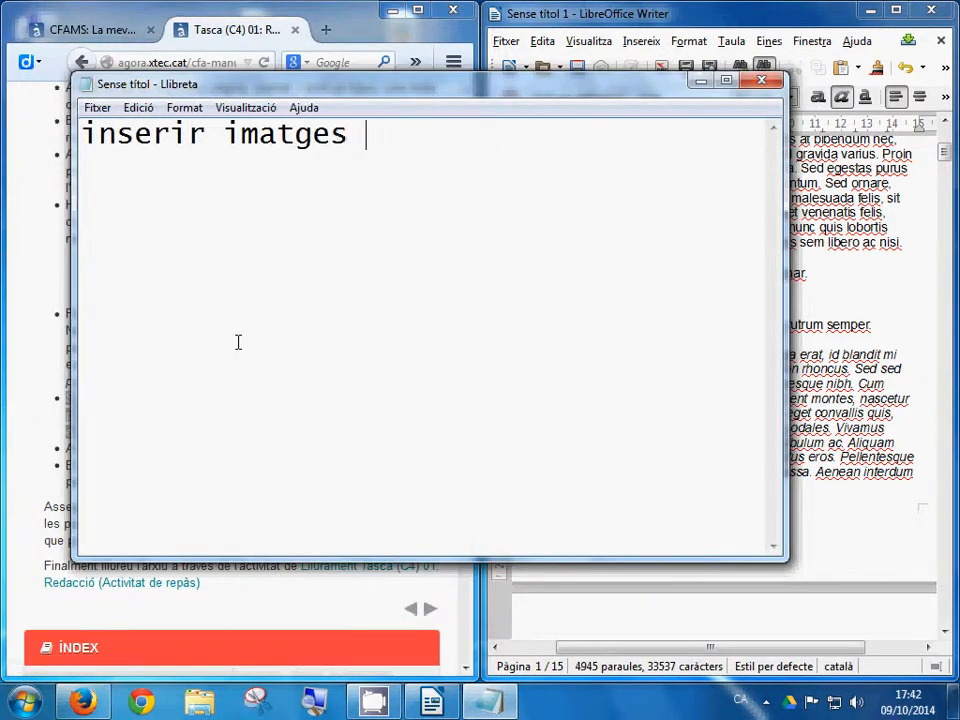
type("s'expli")
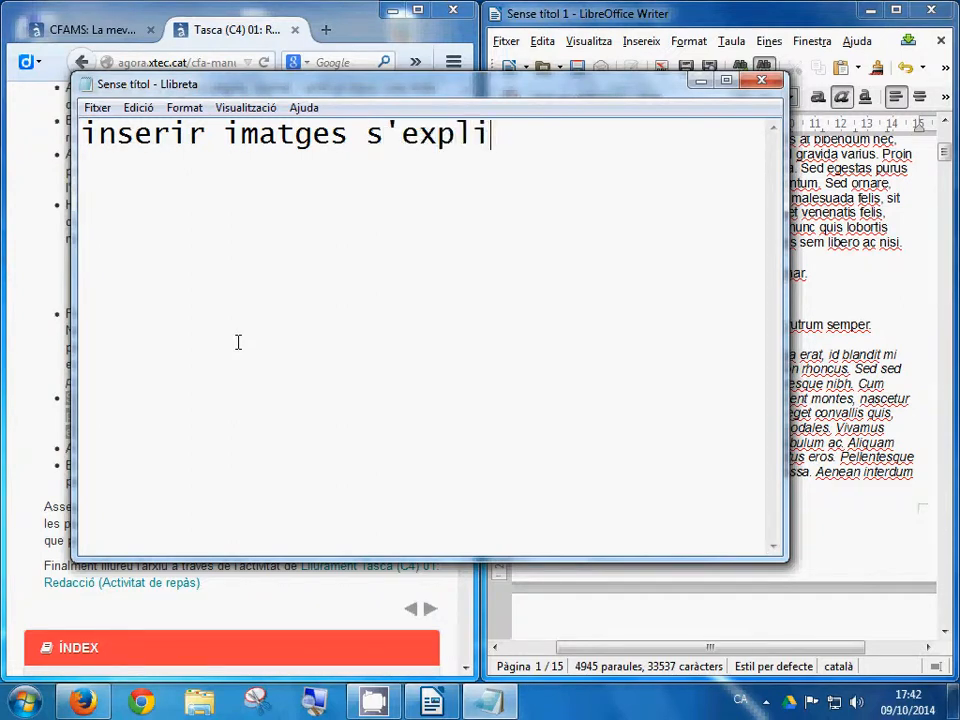
type("ca en un altre ")
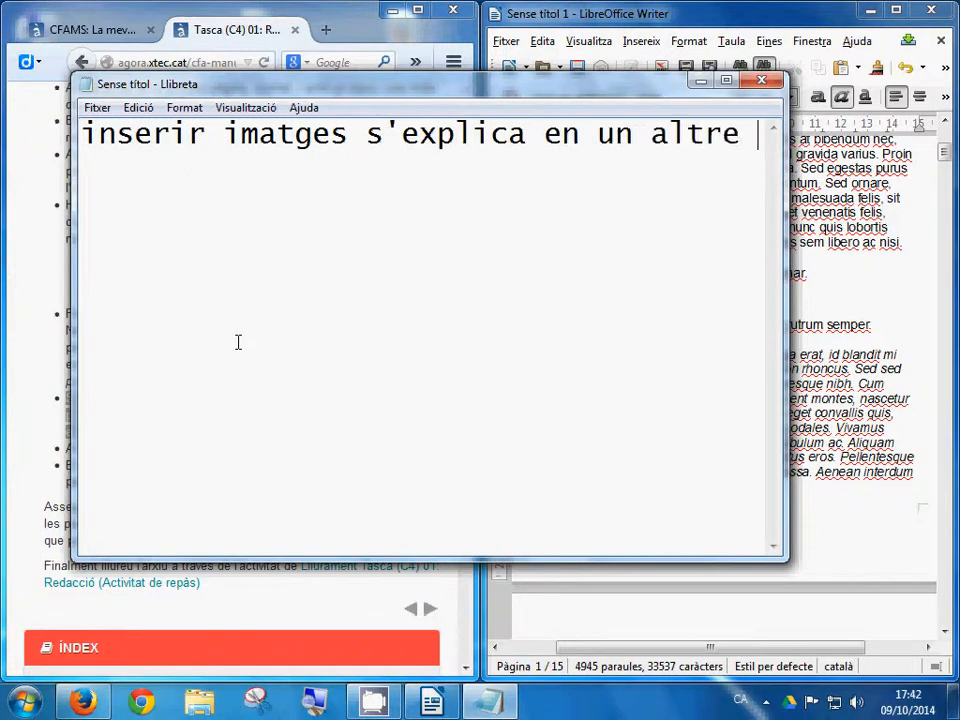
type("vídeo ...")
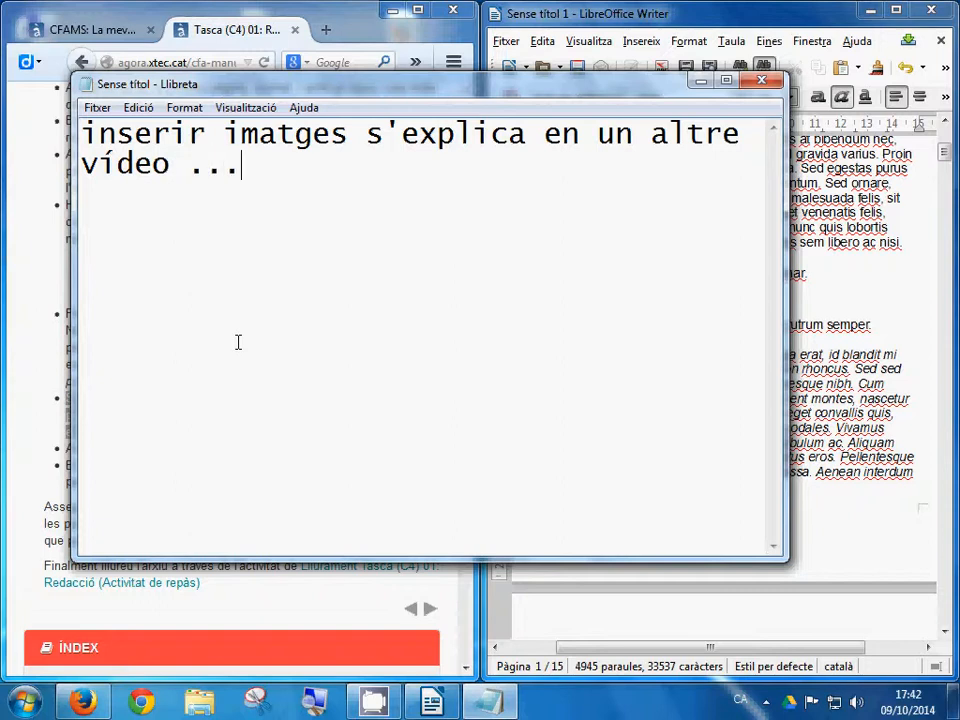
key("shift+Up")
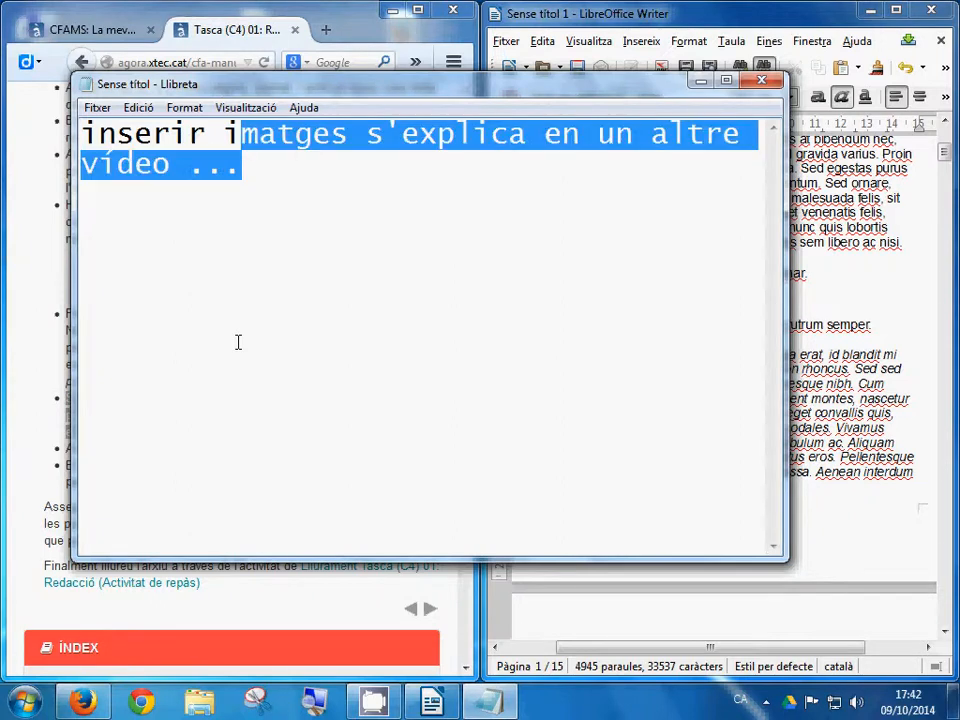
key("shift+Home")
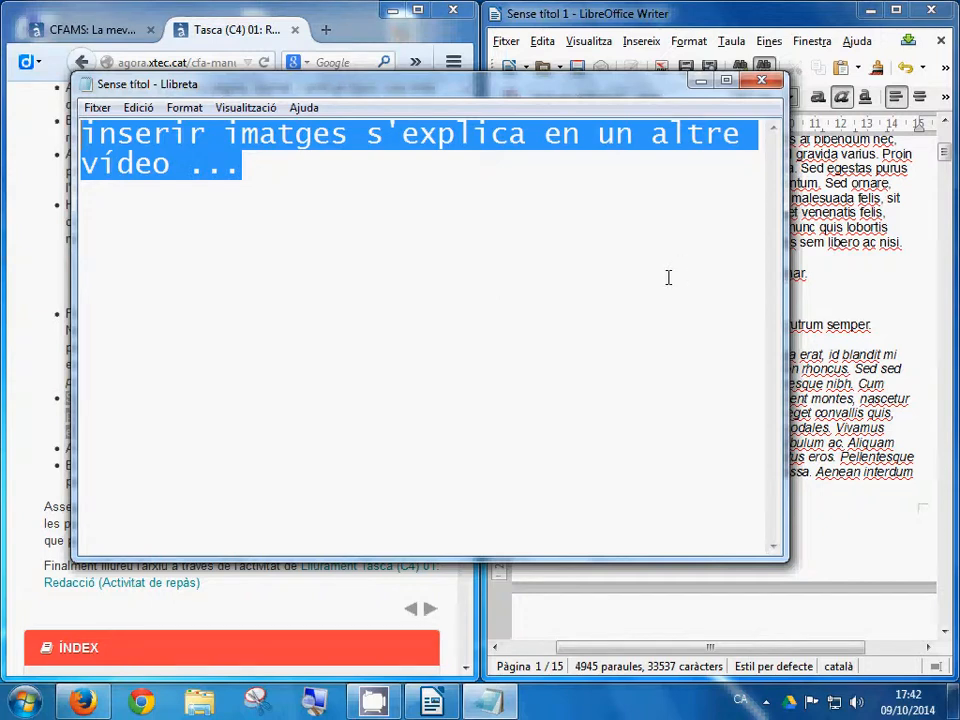
key("Delete")
Step: Close Notepad and add FIN on its own line at the end of the essay
left_click(762, 80)
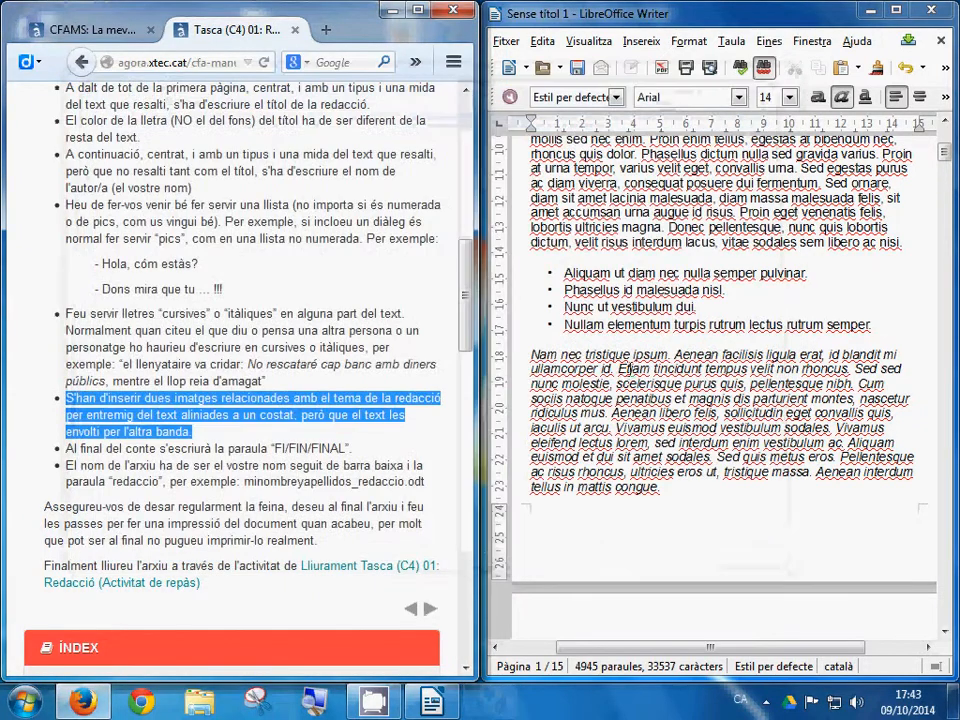
left_click(100, 452)
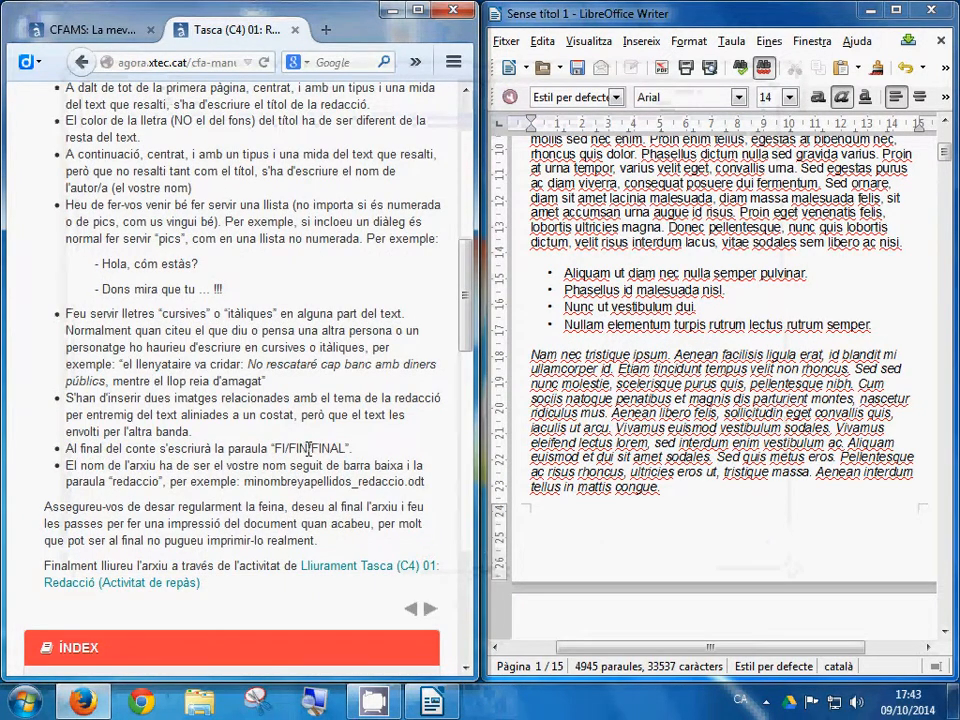
left_click(694, 497)
scroll(706, 537, "down", 5)
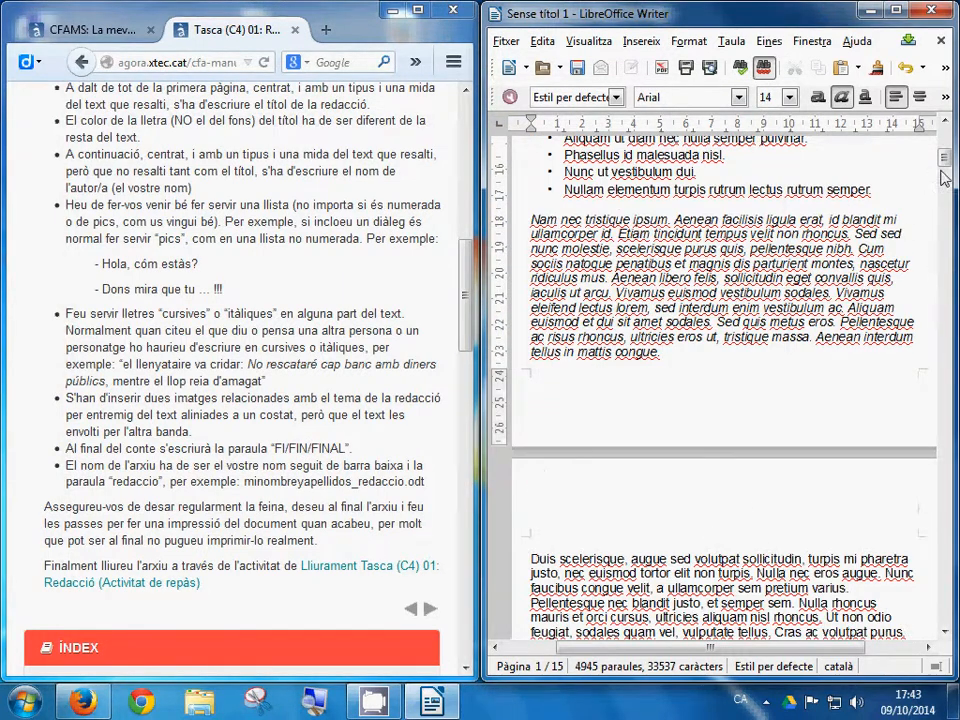
left_click_drag(944, 165, 944, 609)
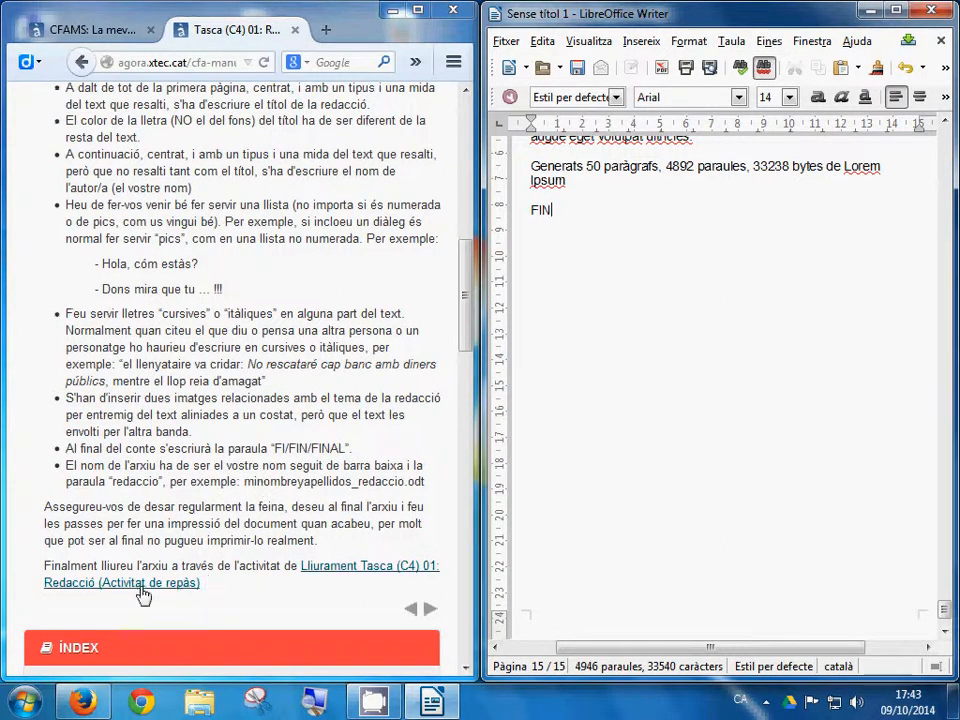
Step: Return to the top of the essay and mark the double line spacing requirement
scroll(238, 439, "up", 1)
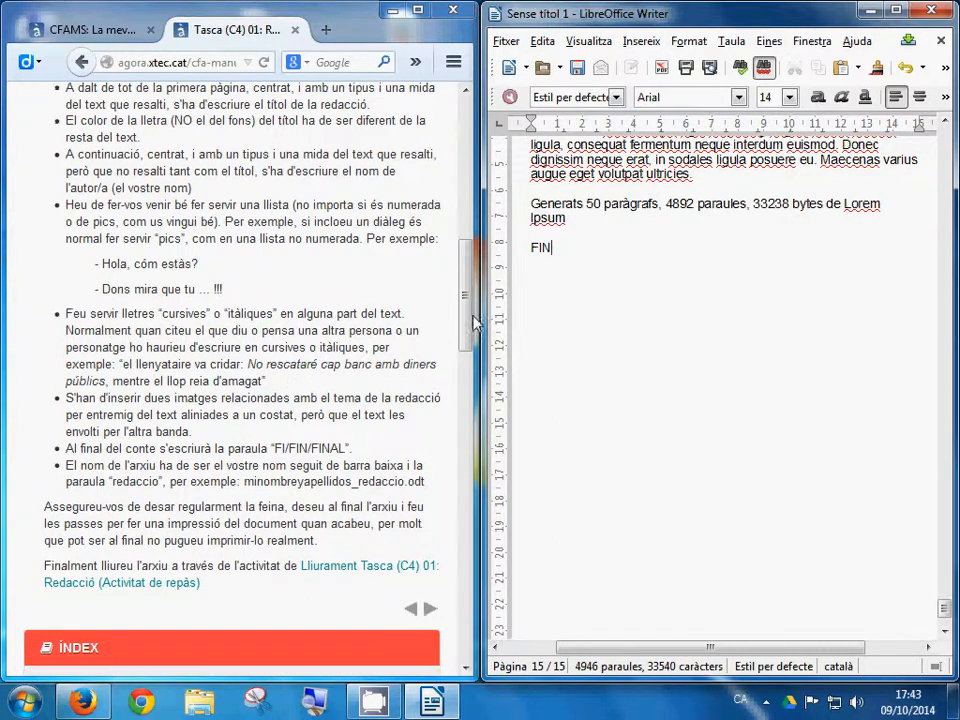
scroll(458, 276, "up", 4)
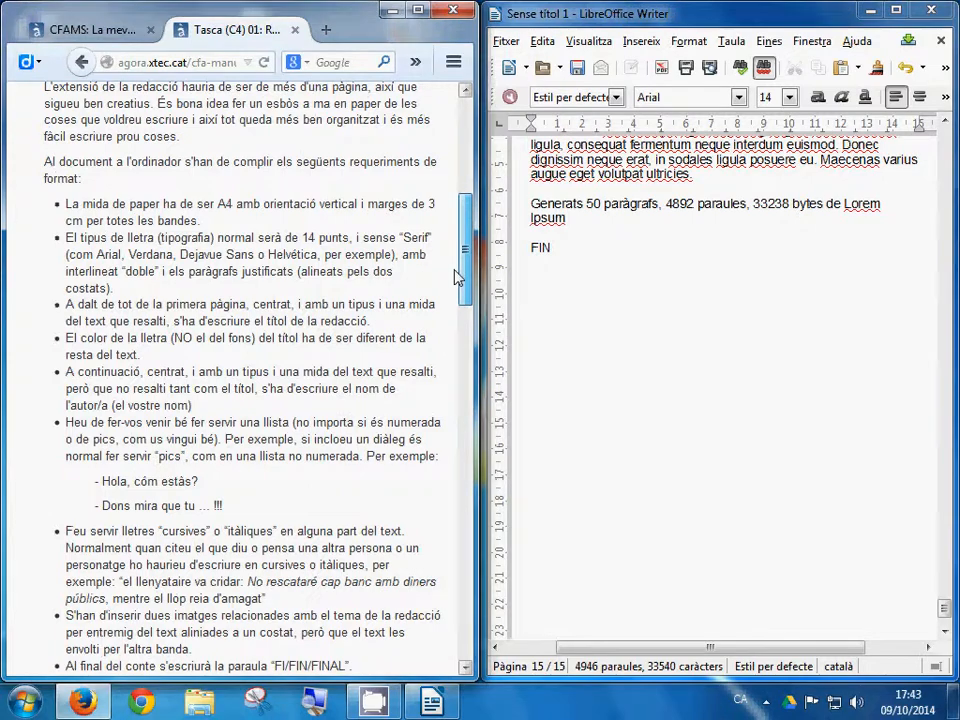
scroll(458, 276, "up", 2)
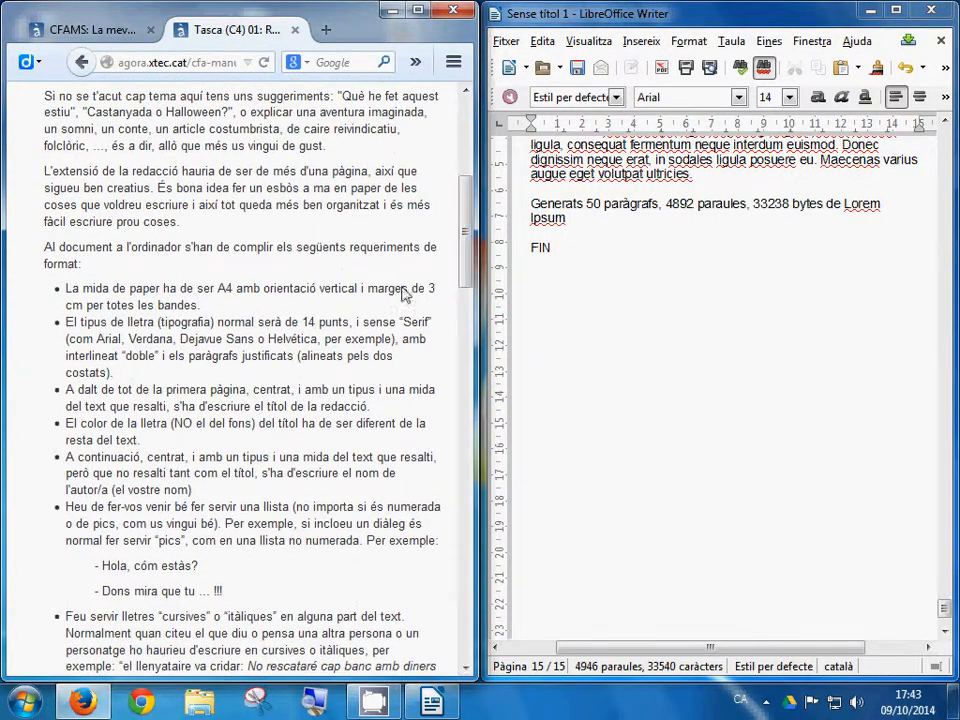
left_click_drag(943, 608, 940, 135)
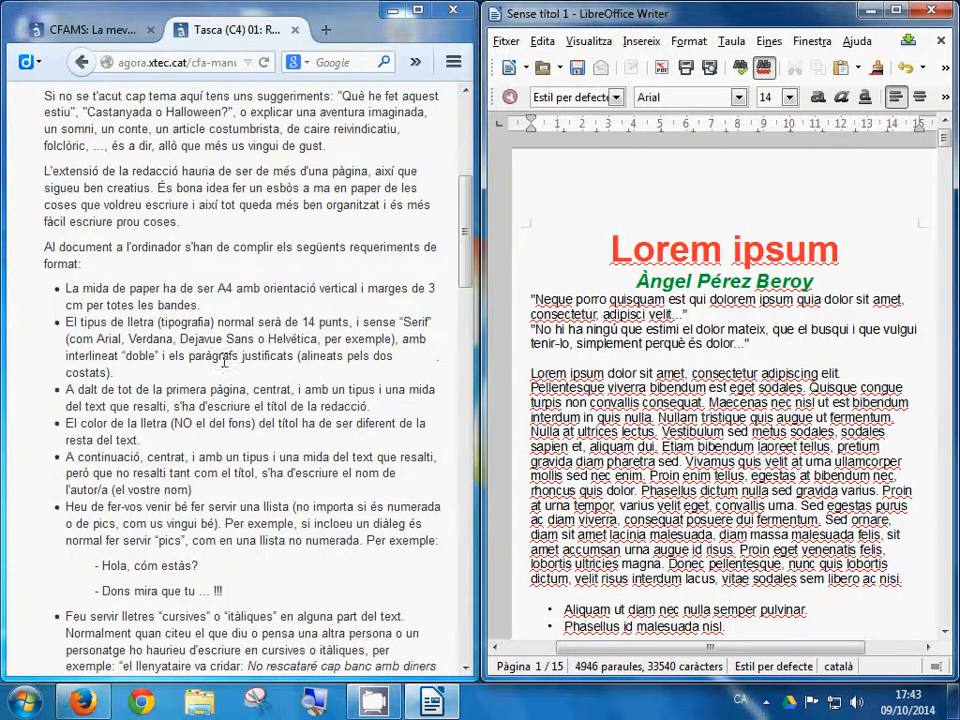
left_click_drag(62, 362, 162, 357)
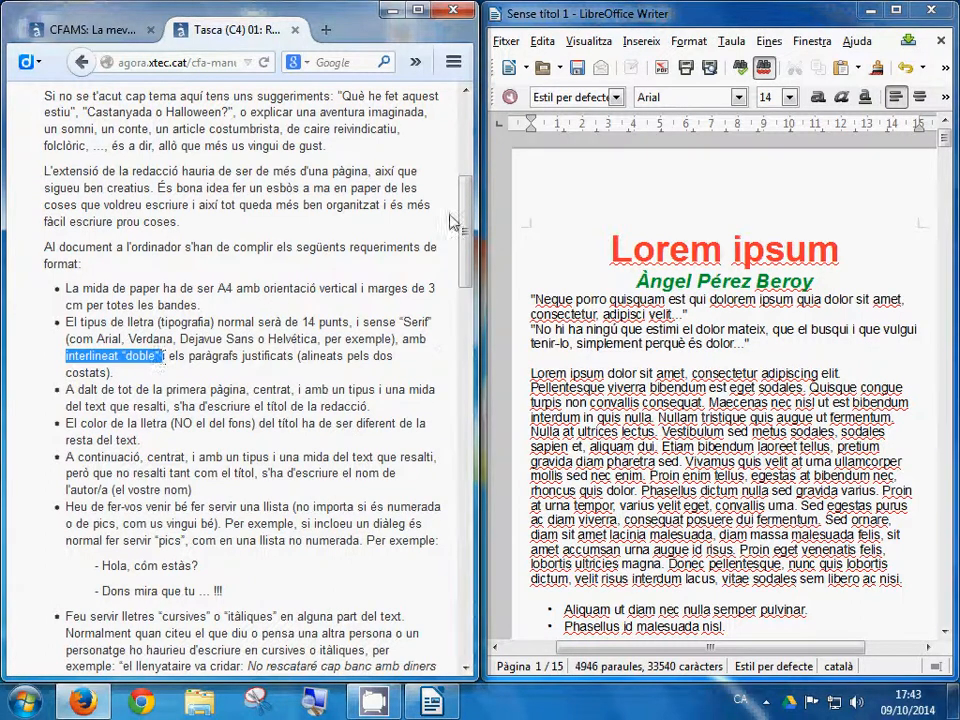
Step: Select the whole essay and set line spacing (Interlineat) to Doble in the Paragraph dialog
left_click(540, 41)
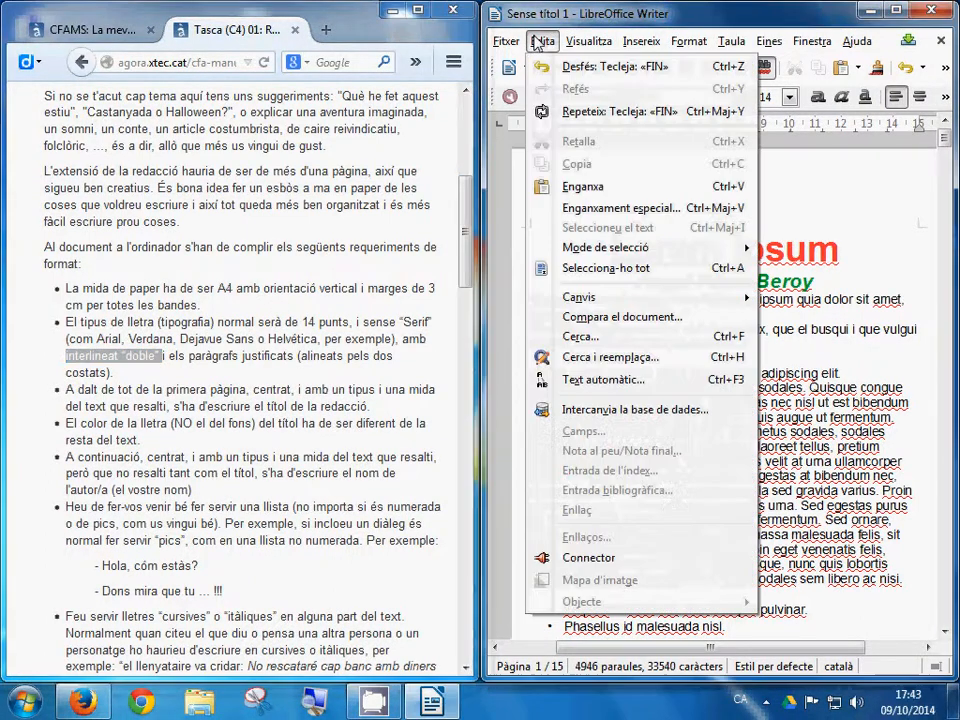
left_click(605, 268)
left_click(677, 40)
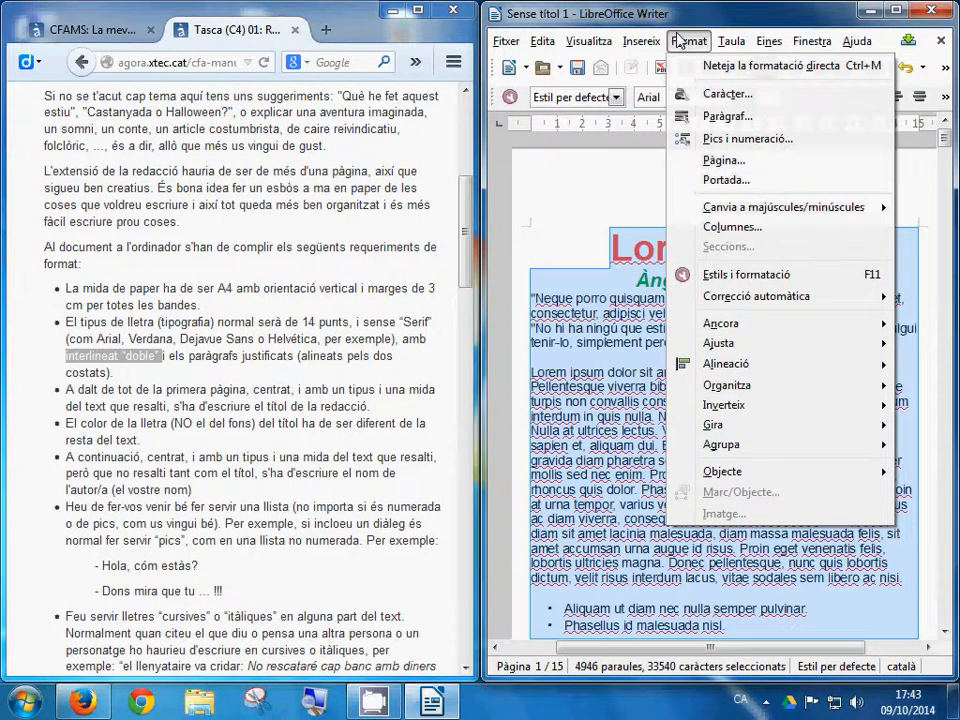
left_click(745, 104)
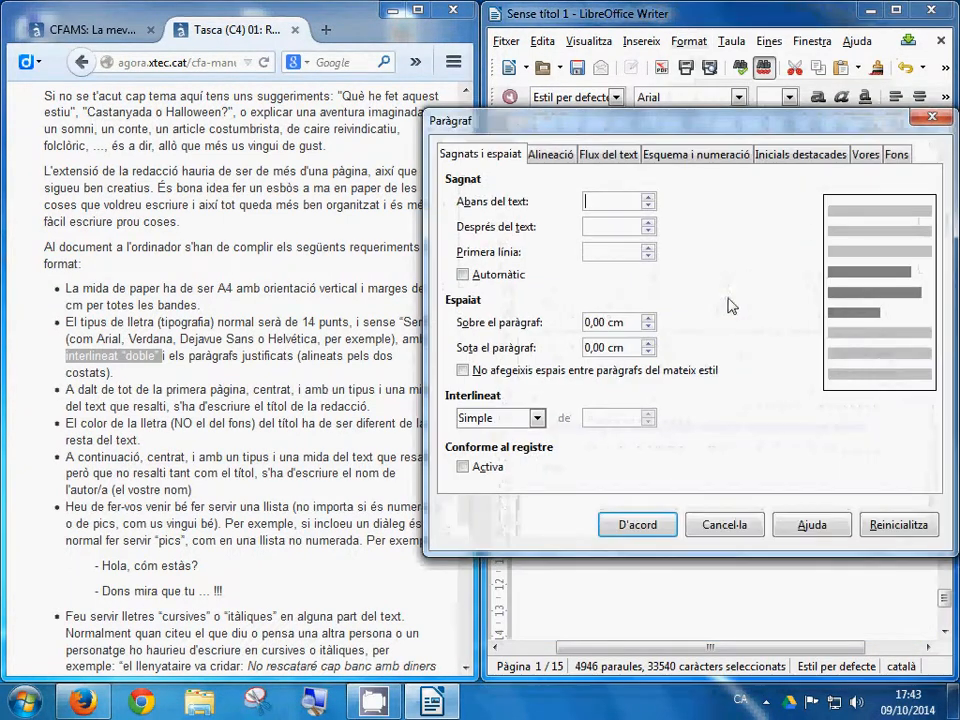
left_click(537, 418)
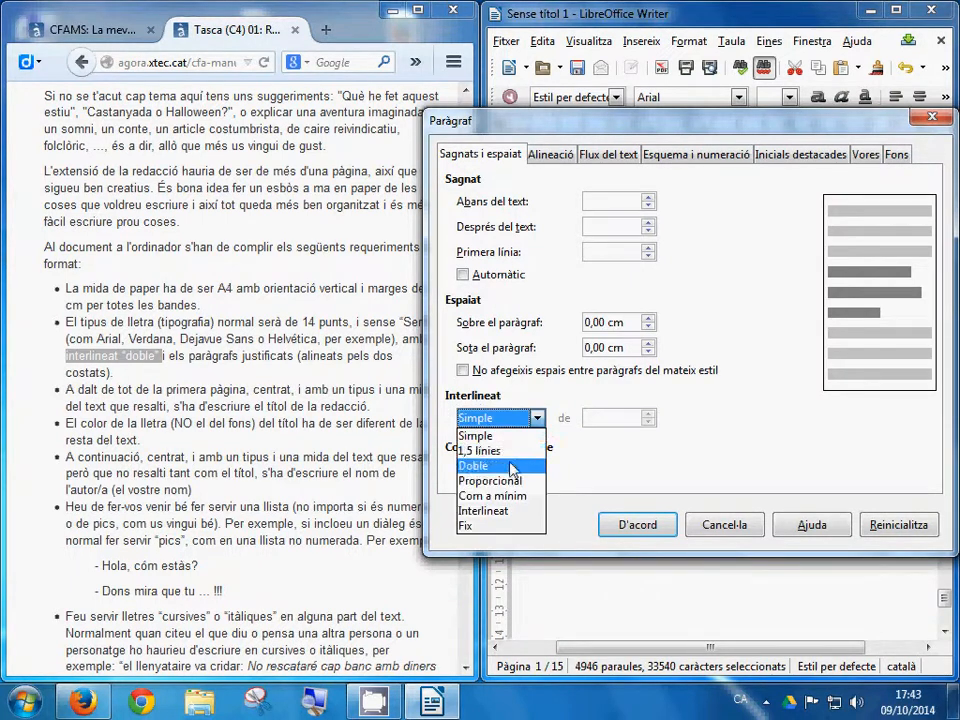
left_click(525, 463)
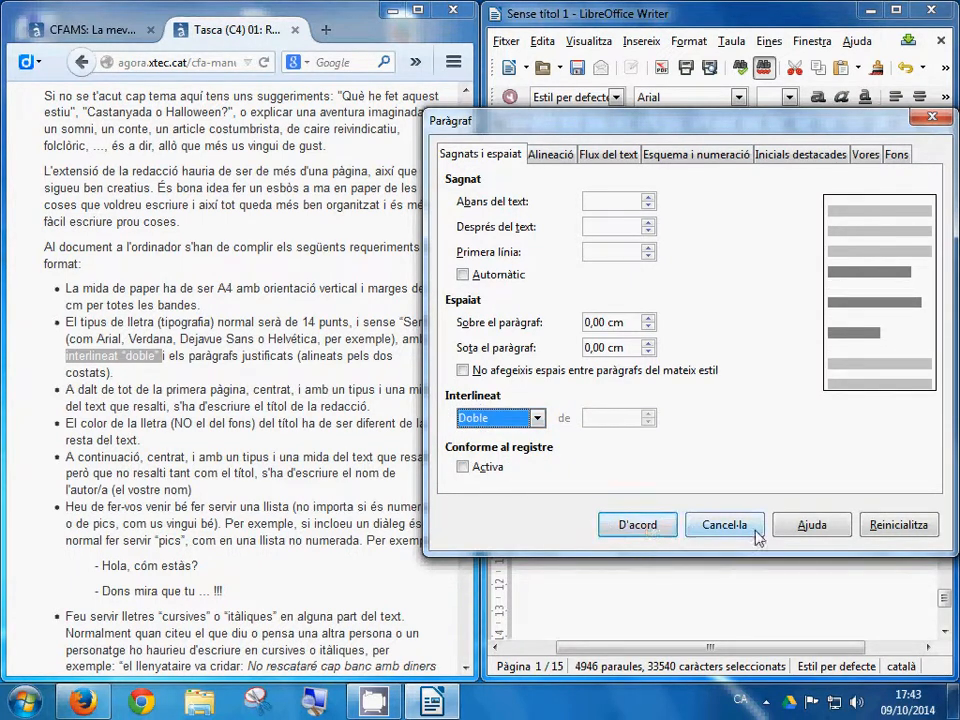
left_click(630, 525)
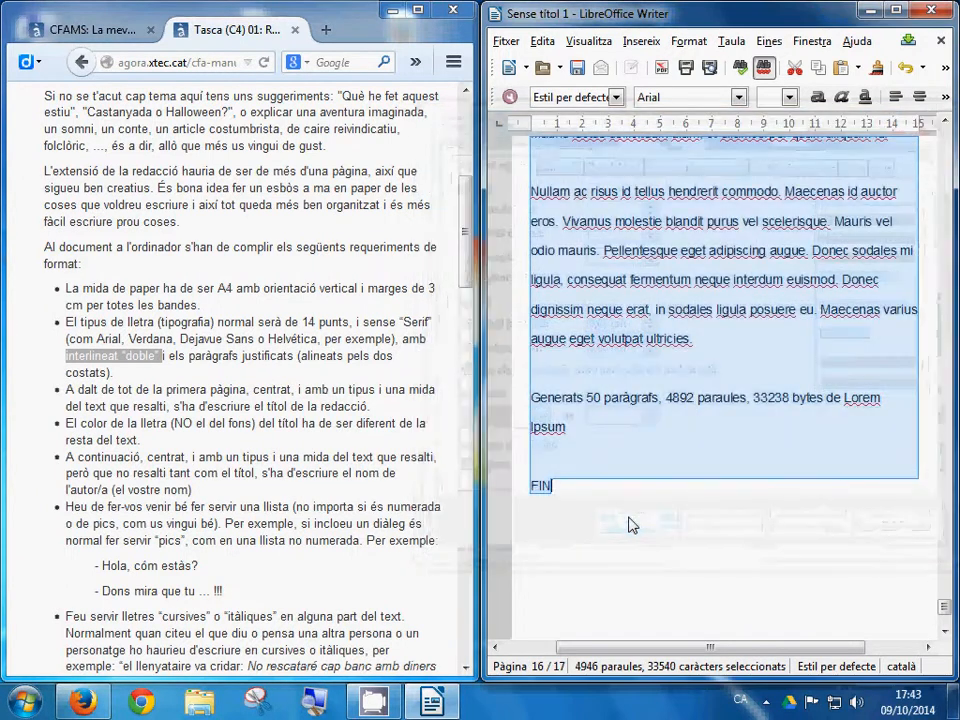
scroll(674, 456, "up", 8)
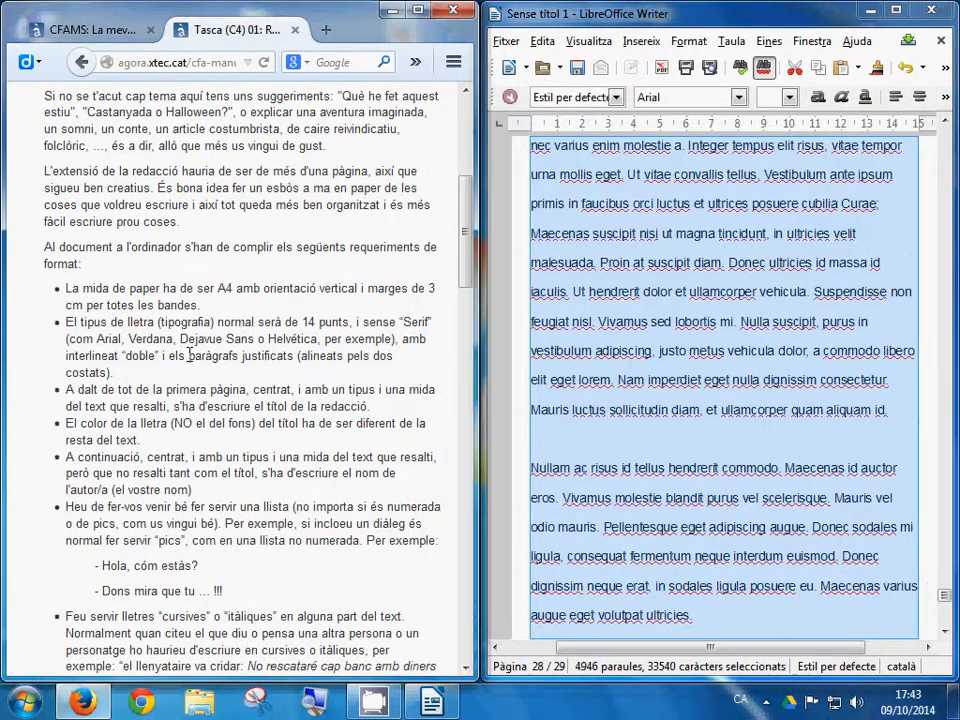
left_click_drag(189, 356, 300, 355)
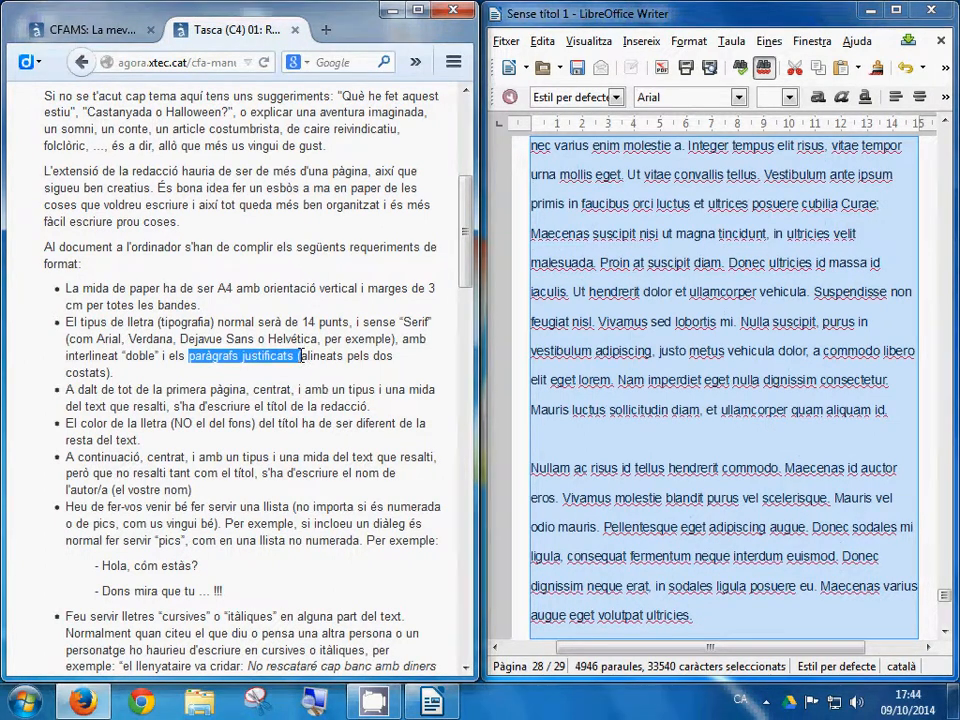
Step: Select all the essay text and apply Justificat alignment
left_click(545, 41)
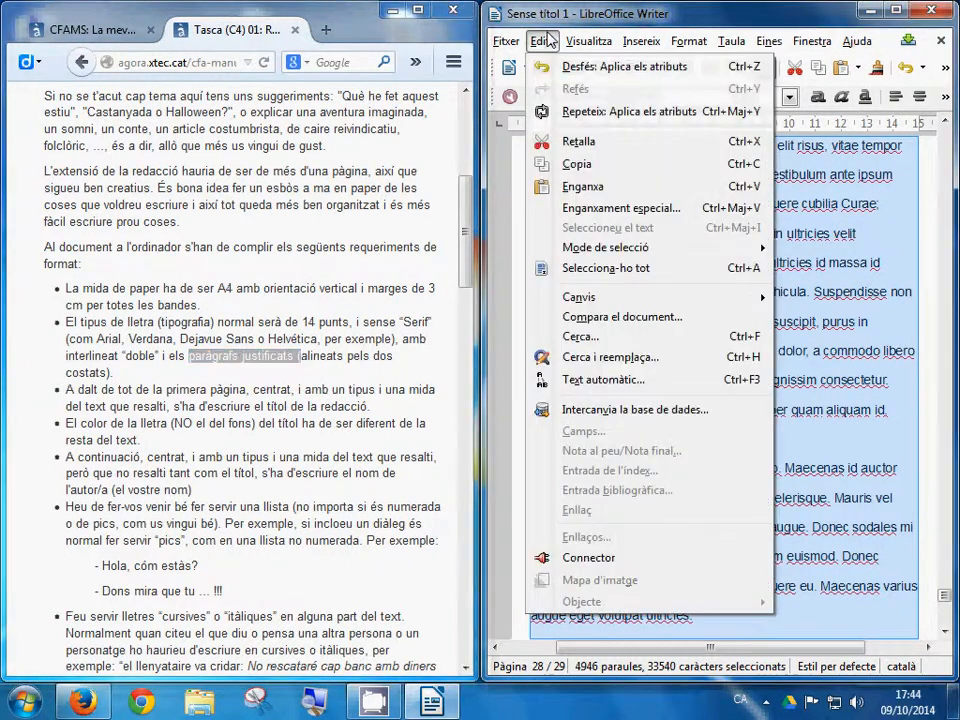
left_click(590, 268)
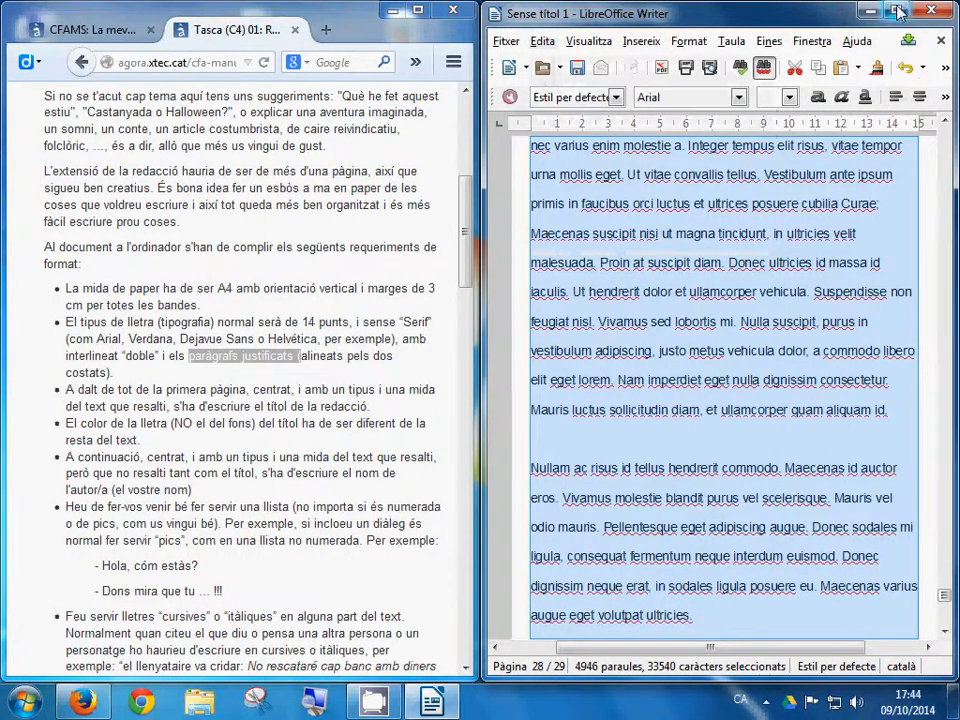
double_click(672, 10)
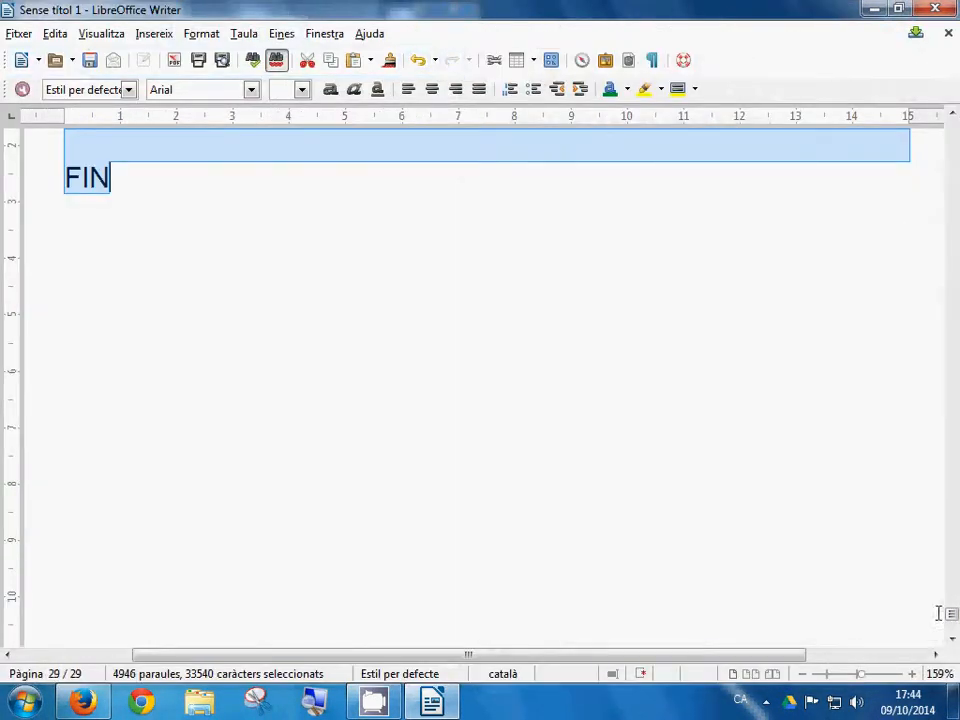
left_click_drag(945, 615, 954, 170)
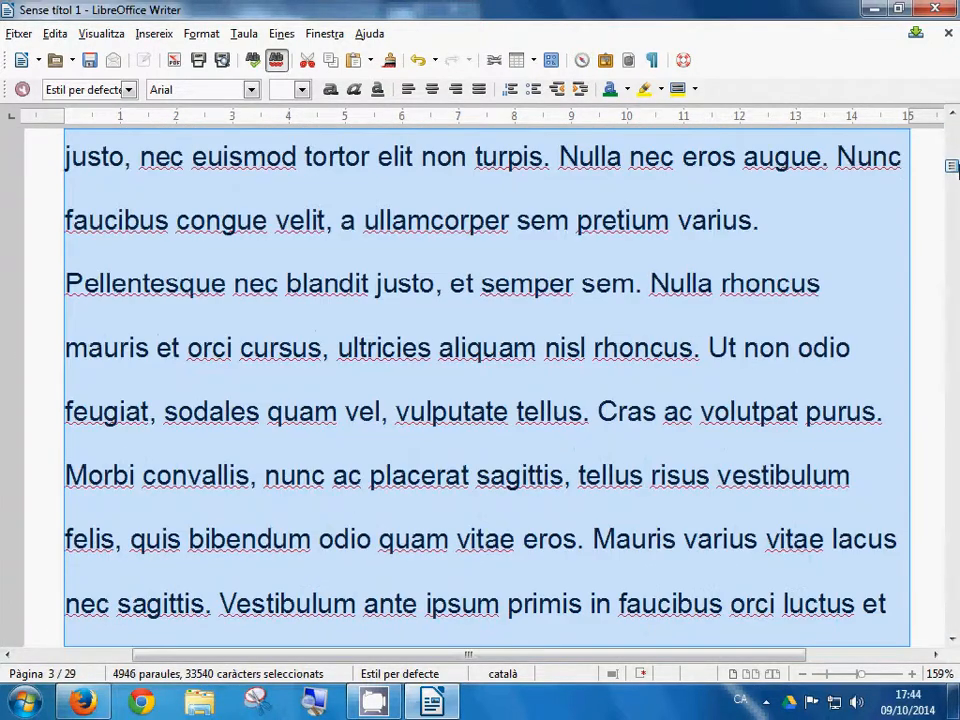
left_click(480, 92)
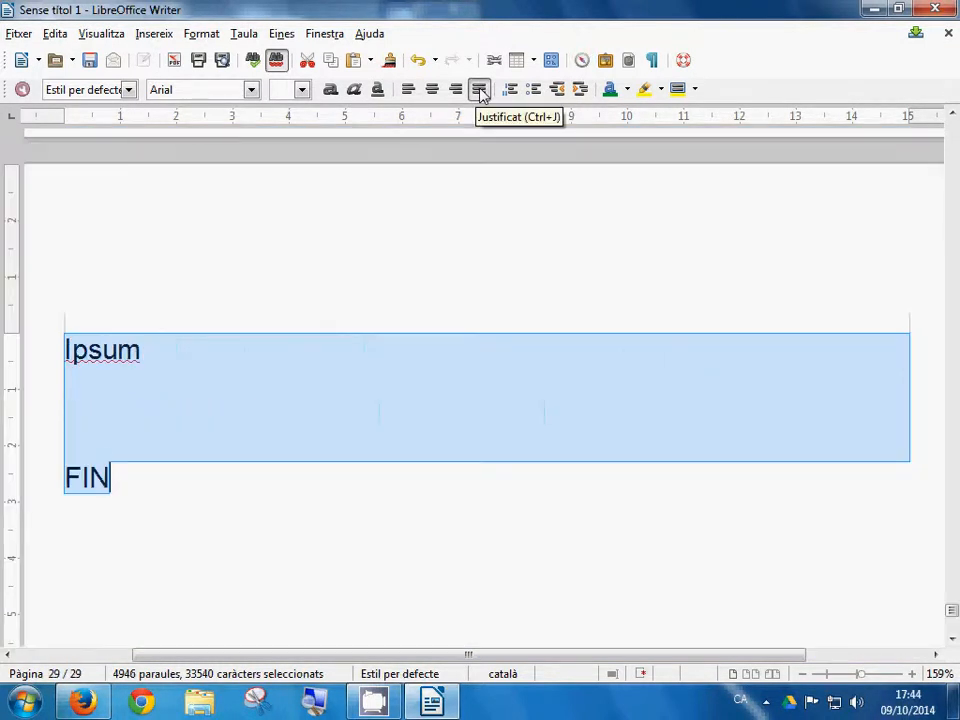
scroll(751, 352, "up", 10)
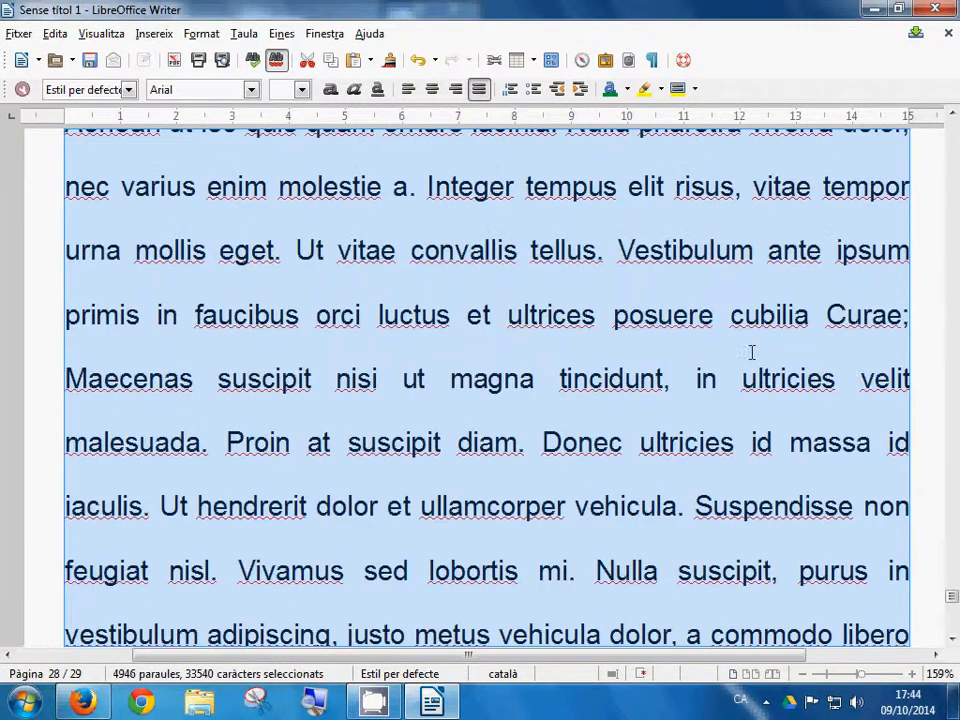
scroll(865, 292, "up", 10)
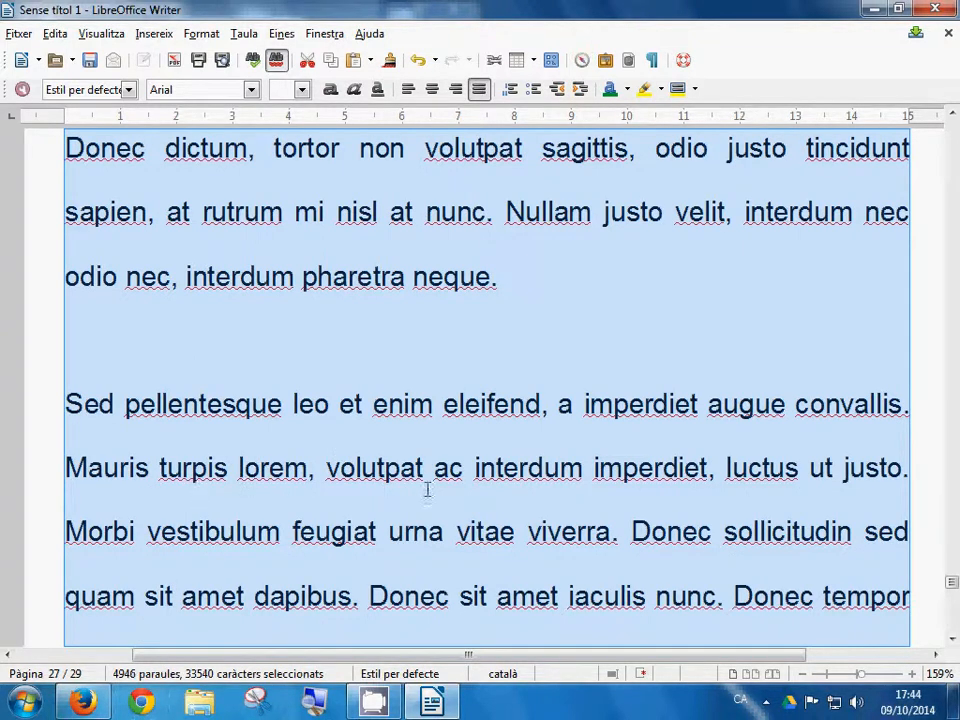
Step: Start Save As and enter the file name 'el nom que diguin les instruccions'
left_click(15, 34)
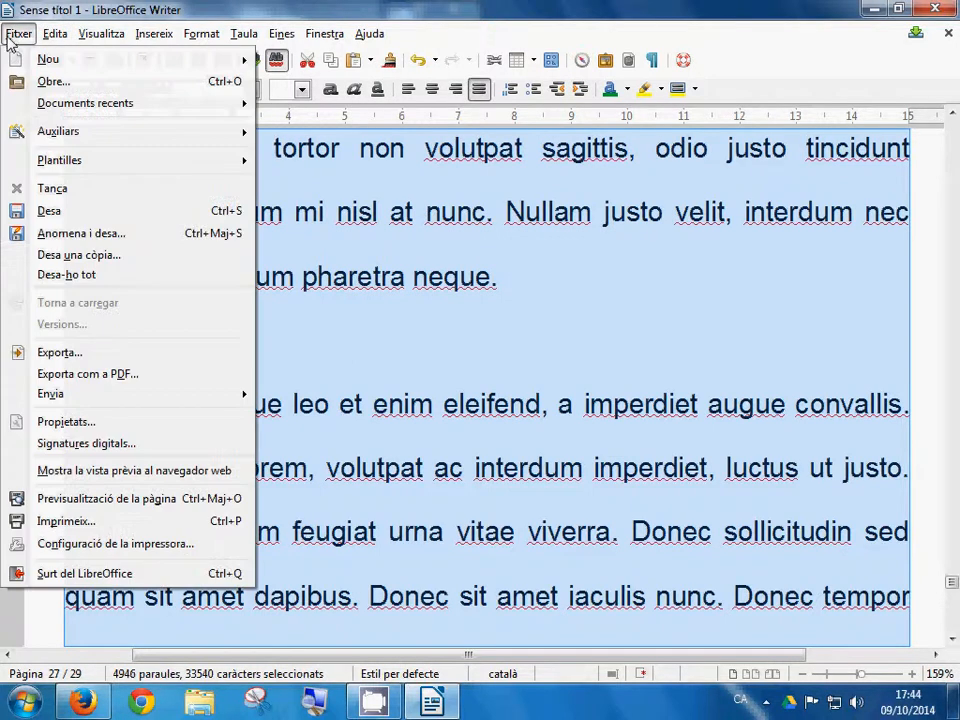
left_click(86, 236)
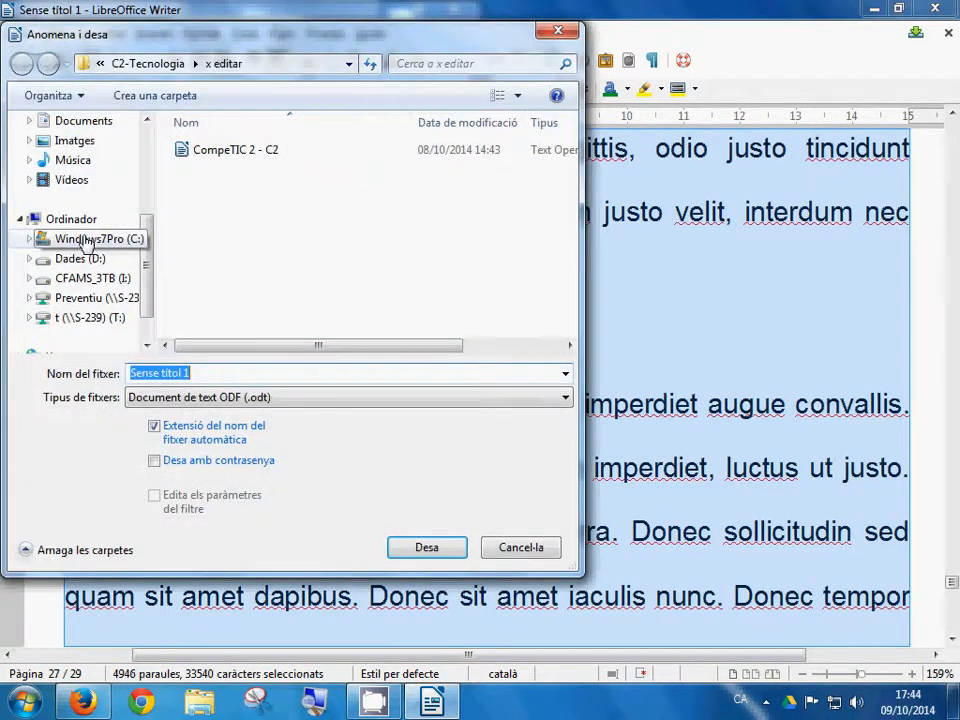
type("el")
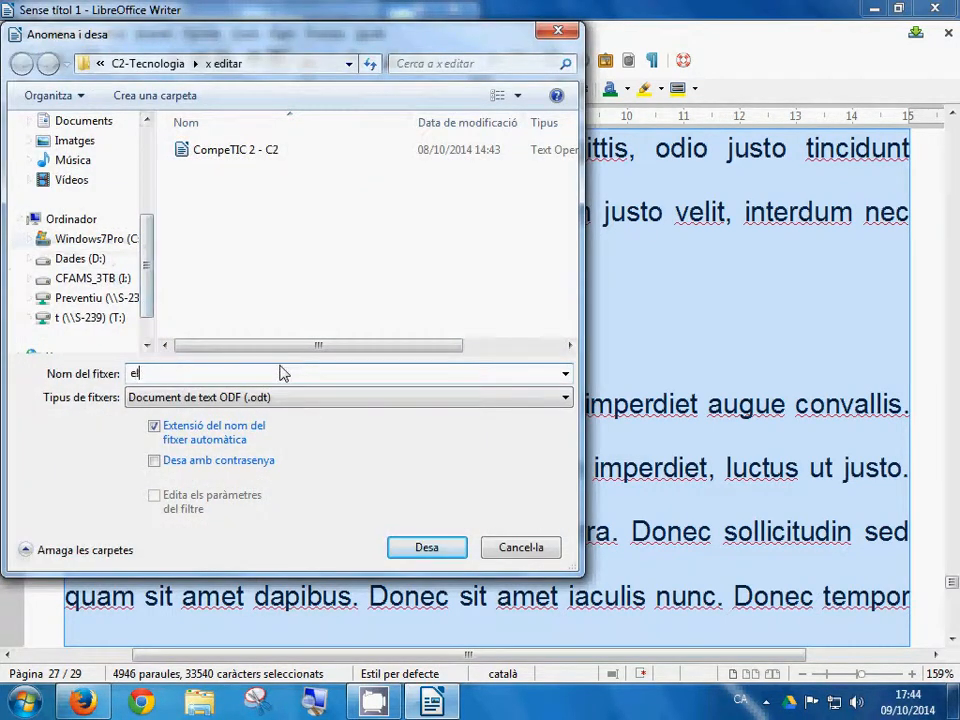
key("Home")
key("Right")
key("Right")
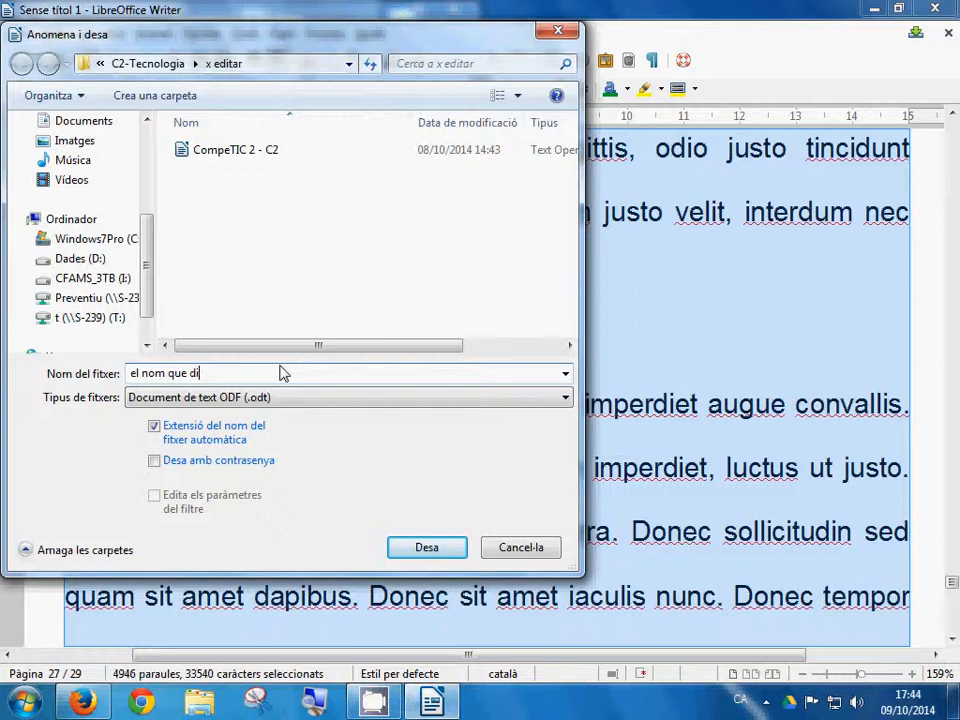
type("truccions")
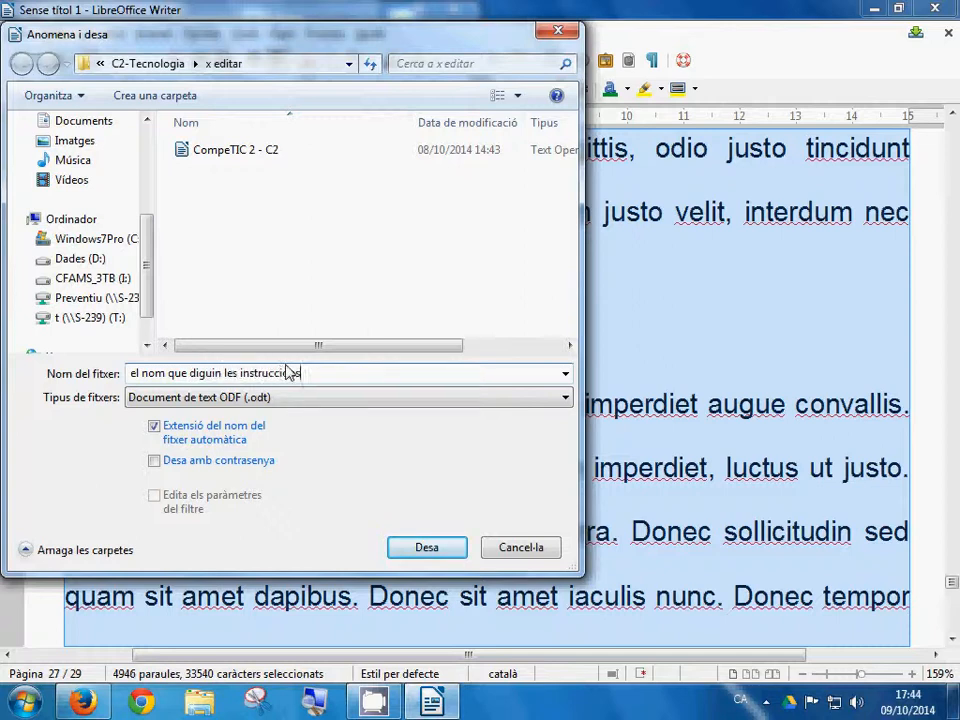
Step: Save the essay as .odt in T: > COMPETIC 2 TARDA > the student's folder, then close Writer
left_click(95, 317)
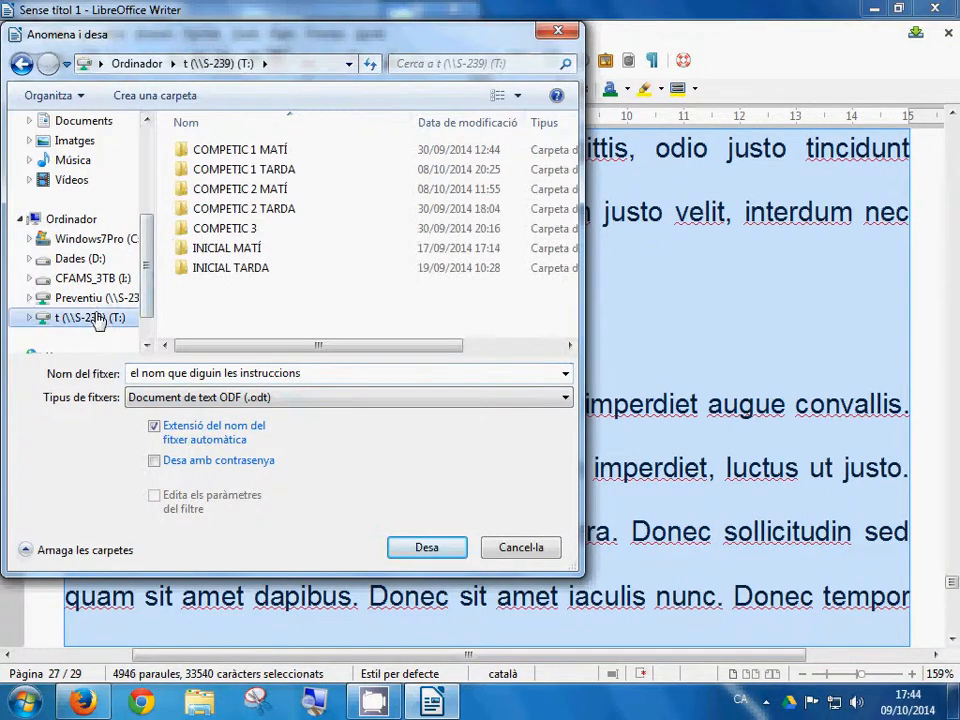
double_click(268, 208)
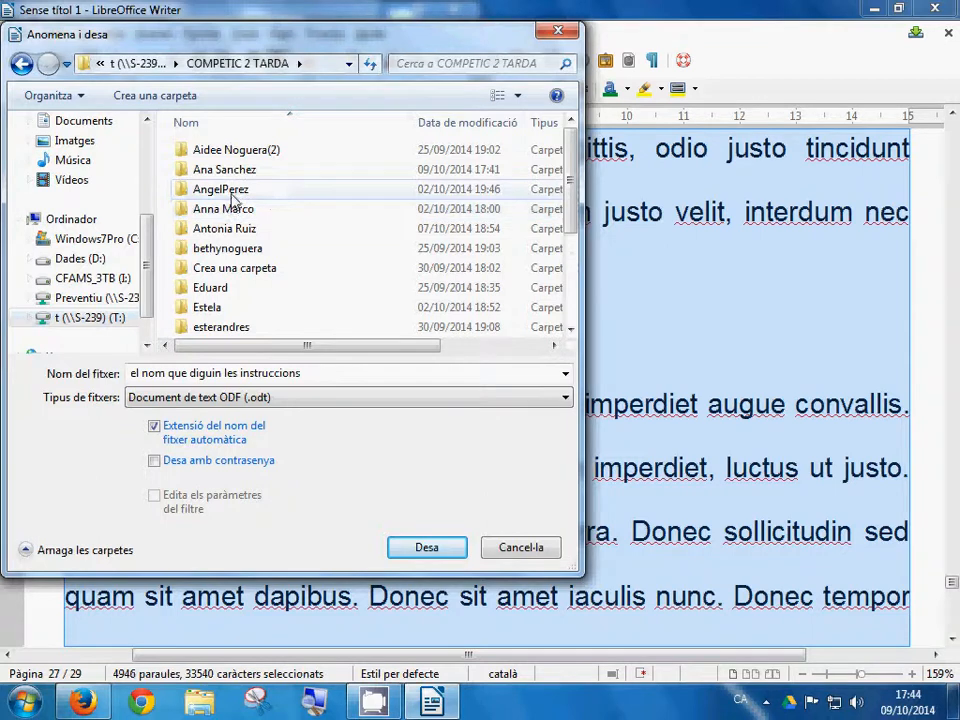
double_click(231, 192)
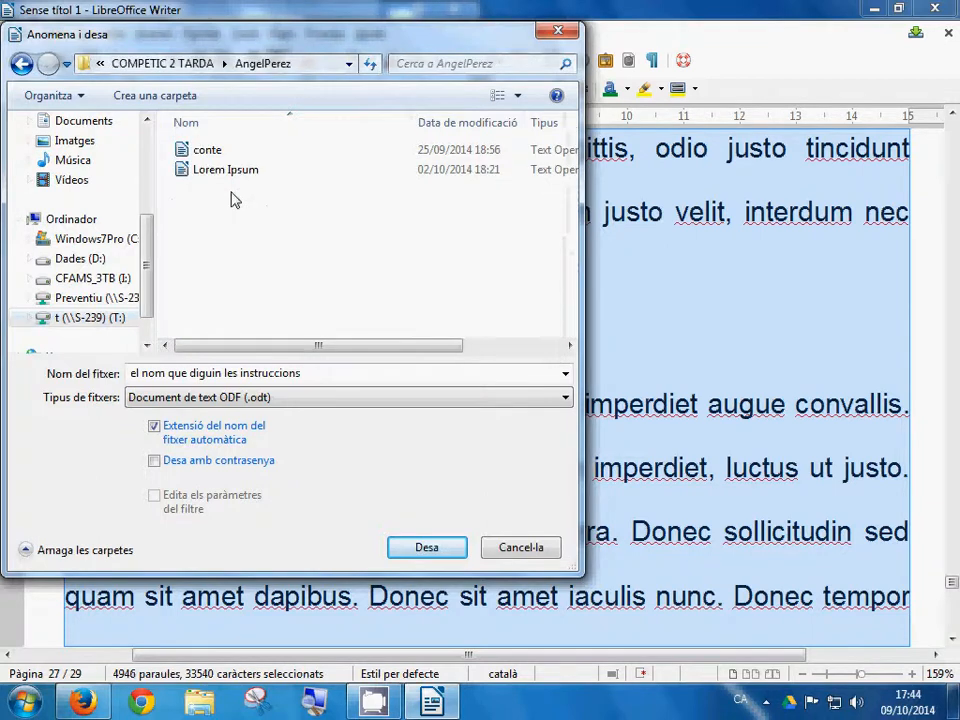
left_click(424, 550)
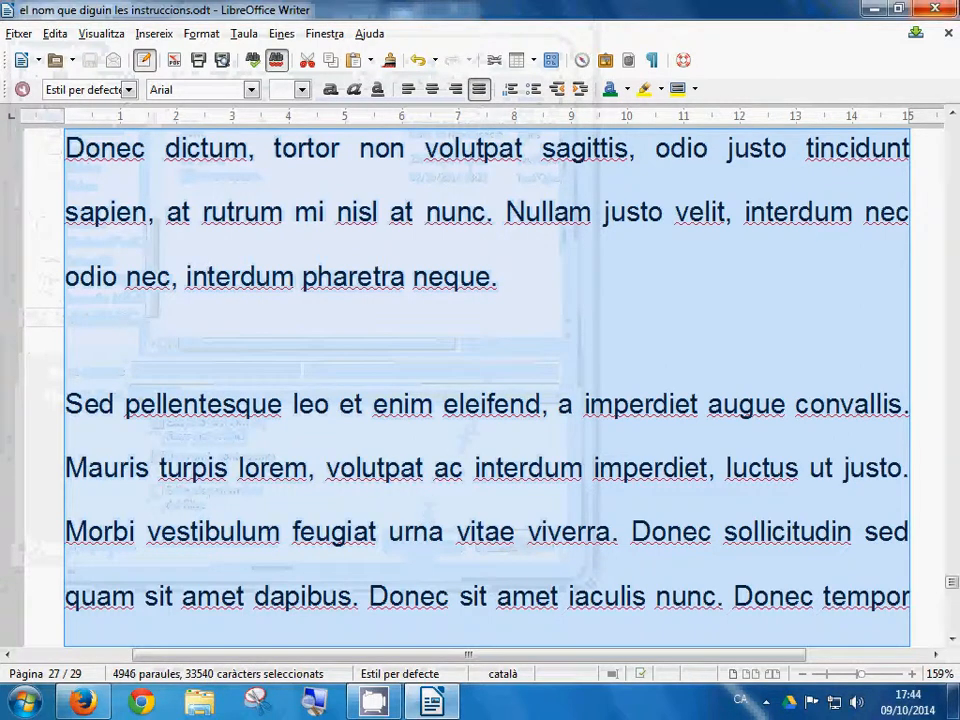
left_click(945, 10)
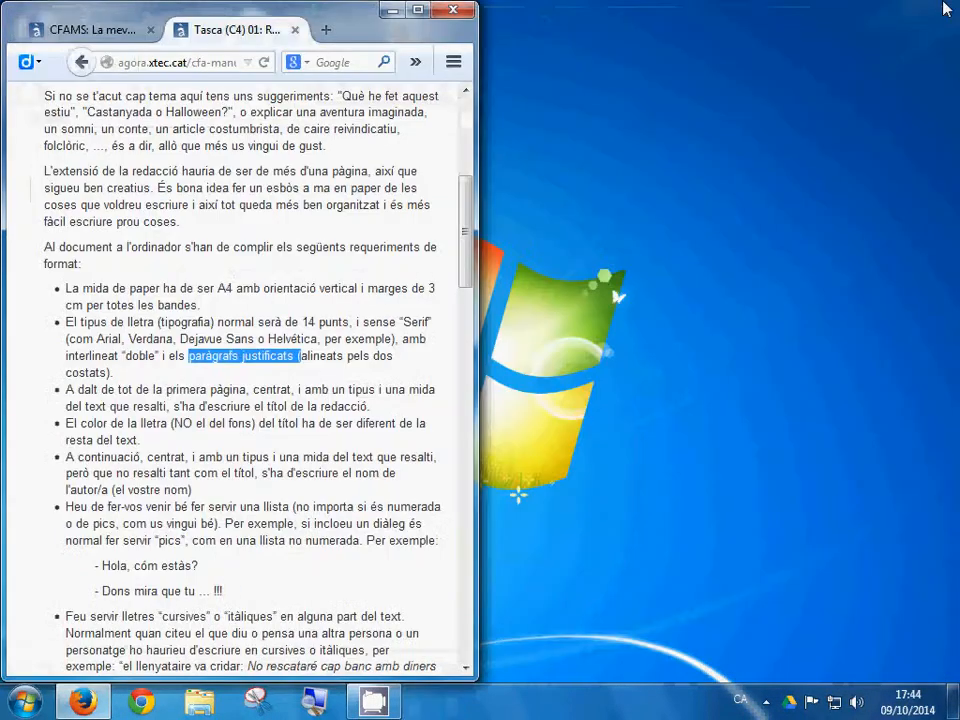
Step: Cancel closing Firefox so both assignment tabs stay open, then show the hidden tray icons
left_click(466, 13)
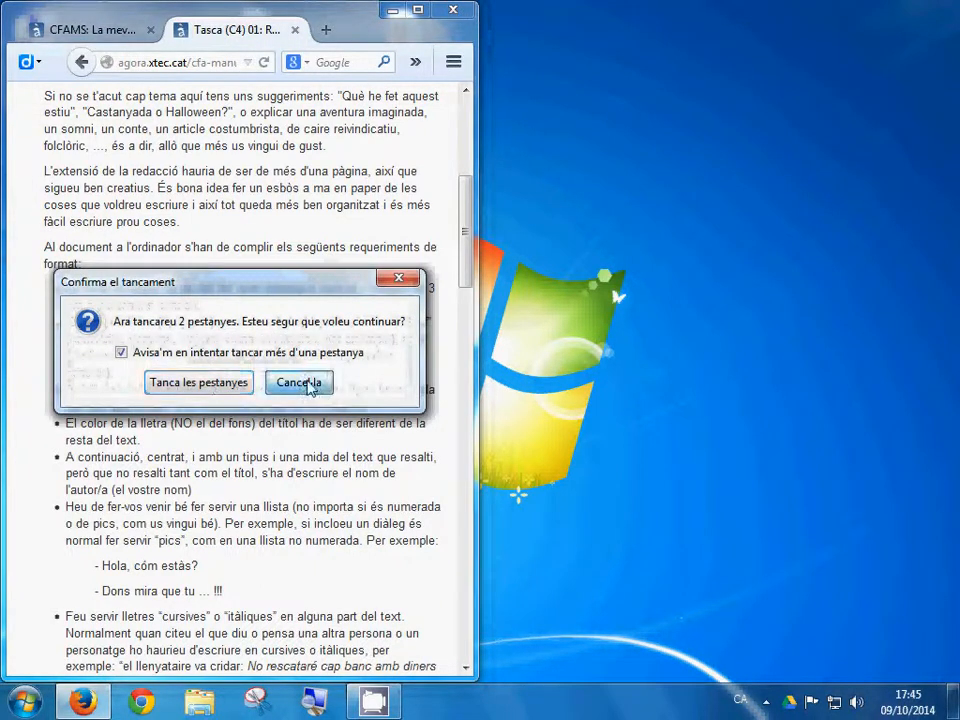
left_click(309, 384)
left_click(766, 702)
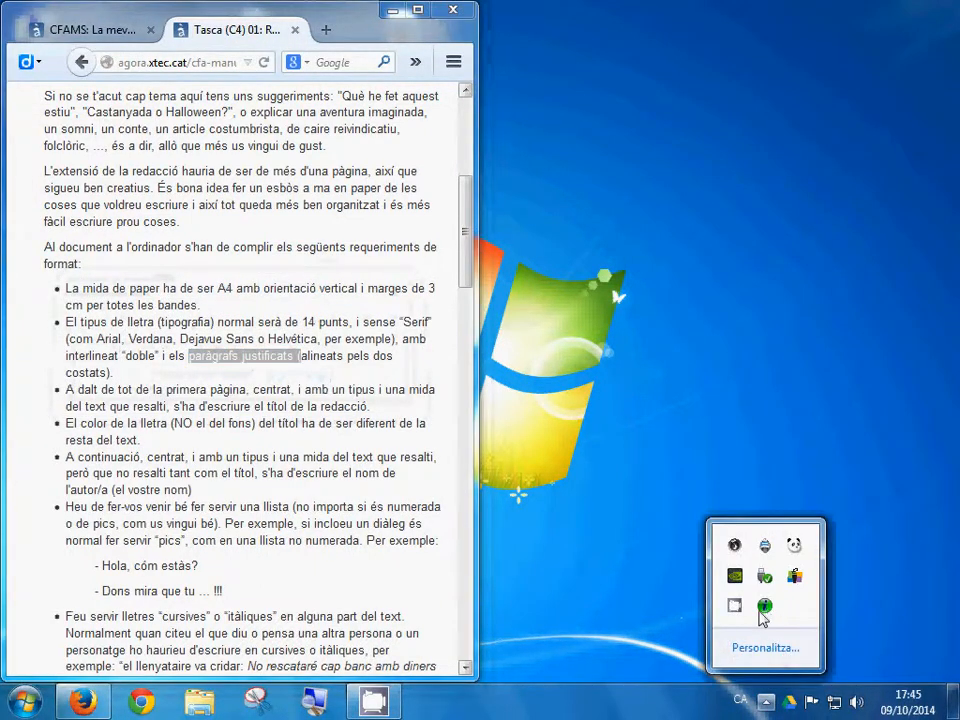